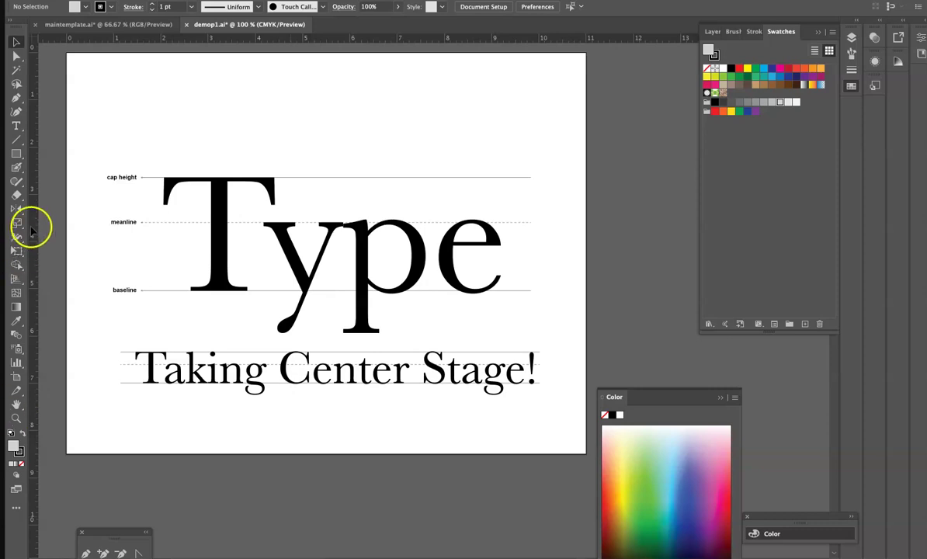
Draw a vertical line from the meanline down to the baseline just left of 'Type'
{"action": "left_click", "coordinate": [18, 100]}
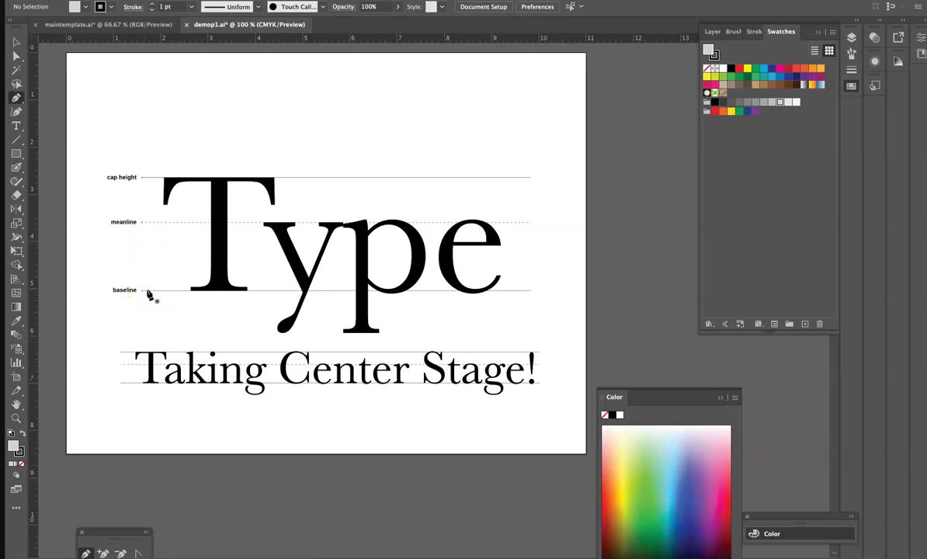
{"action": "left_click", "coordinate": [155, 224]}
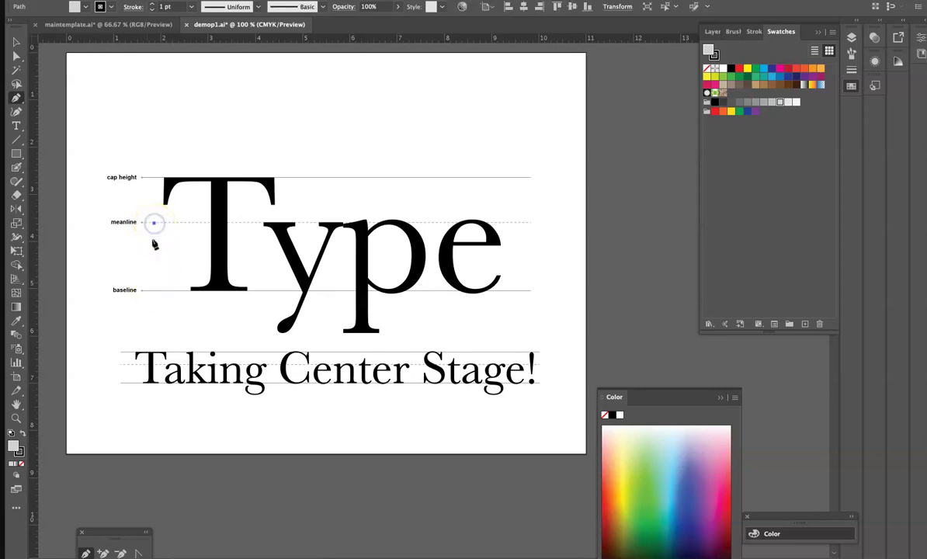
{"action": "left_click", "coordinate": [154, 290]}
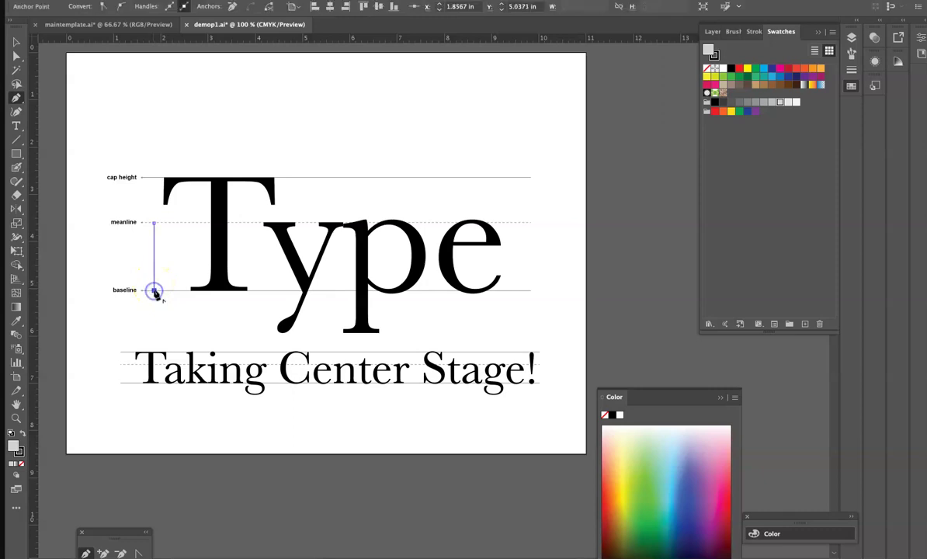
{"action": "left_click", "coordinate": [18, 44]}
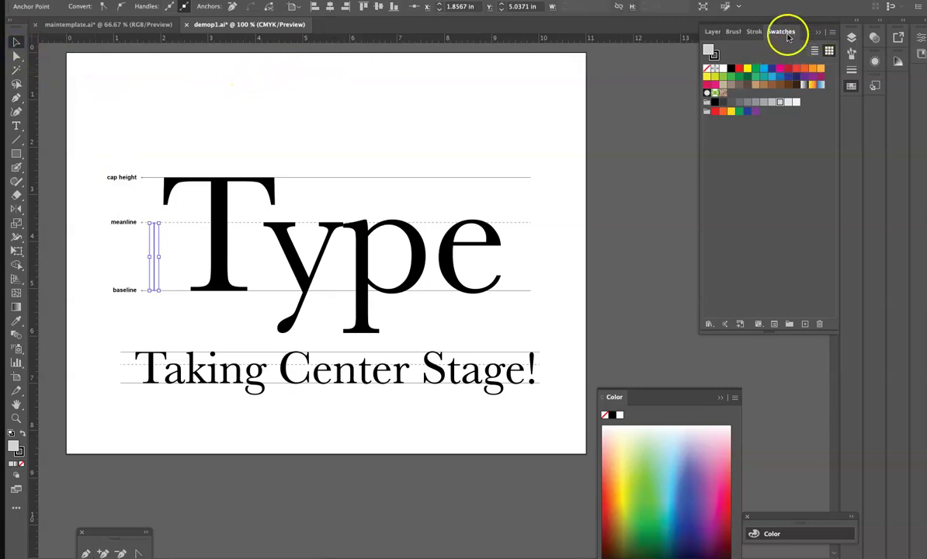
Set the line's stroke weight to 0.5 pt and match the guide line's appearance
{"action": "left_click", "coordinate": [755, 32]}
{"action": "left_click", "coordinate": [791, 51]}
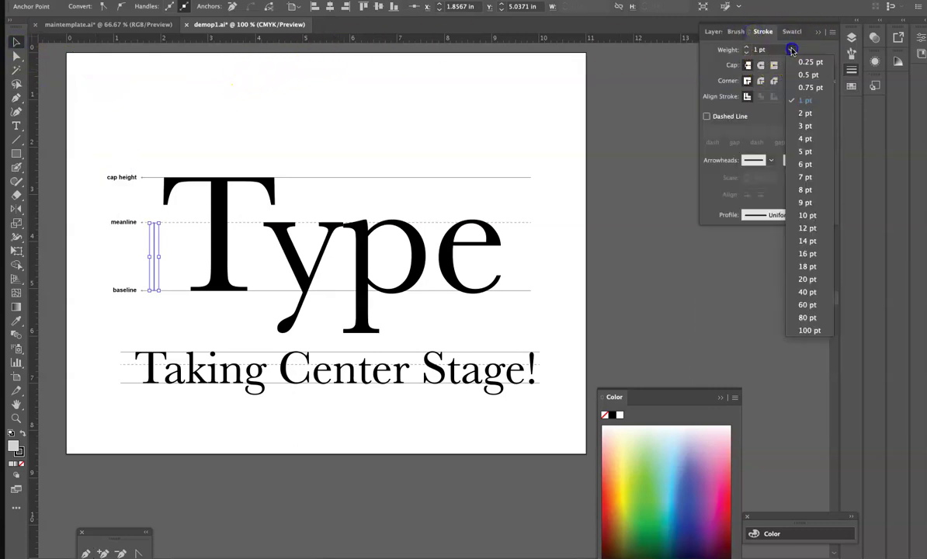
{"action": "left_click", "coordinate": [803, 73]}
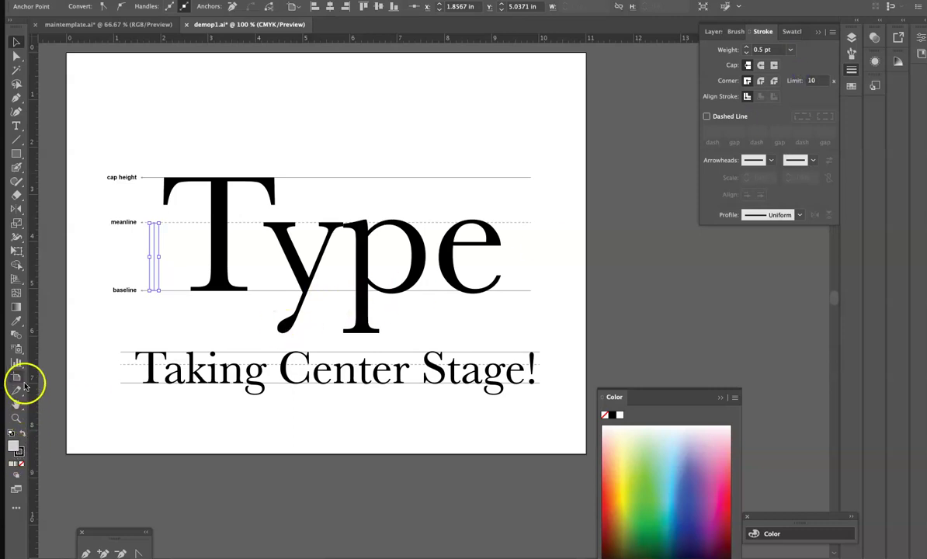
{"action": "left_click", "coordinate": [16, 321]}
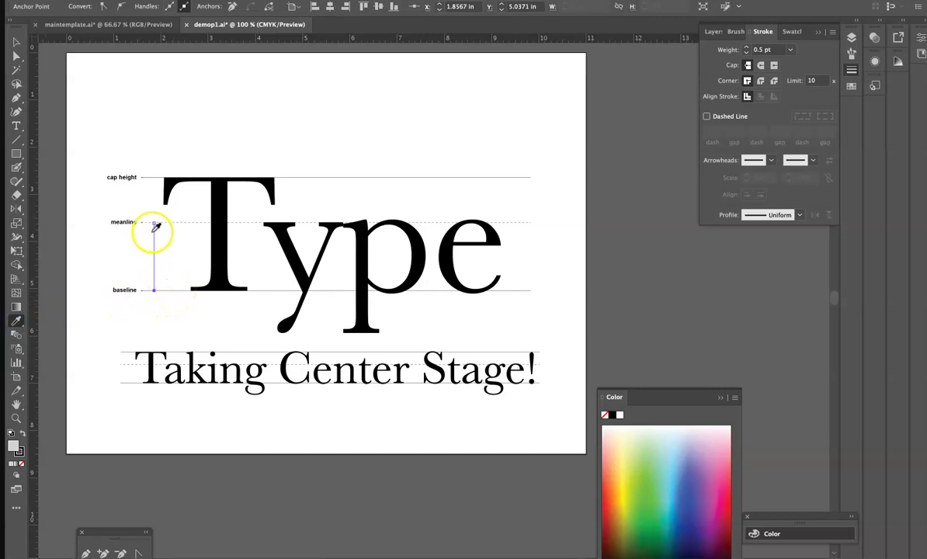
{"action": "left_click", "coordinate": [161, 286]}
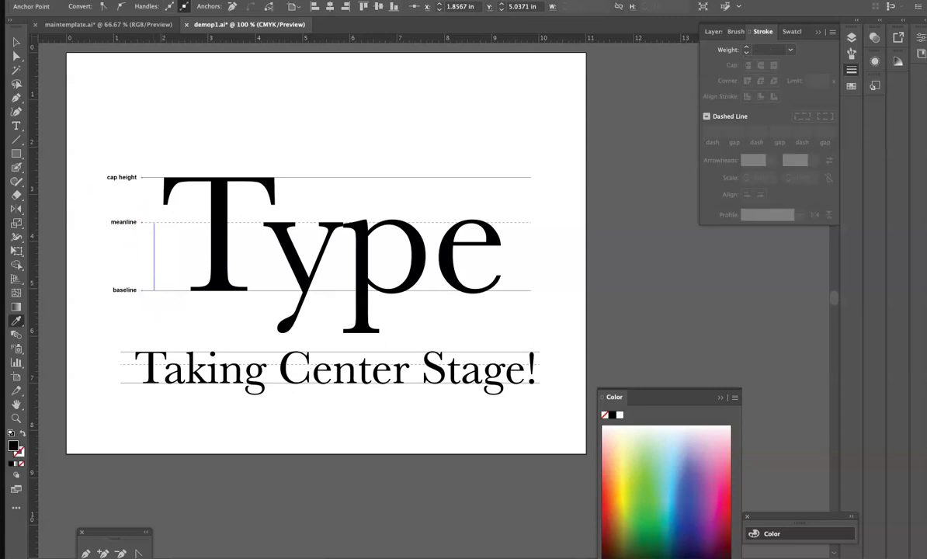
Reselect the vertical line and swap fill and stroke so it has a black stroke
{"action": "left_click", "coordinate": [15, 42]}
{"action": "left_click", "coordinate": [87, 92]}
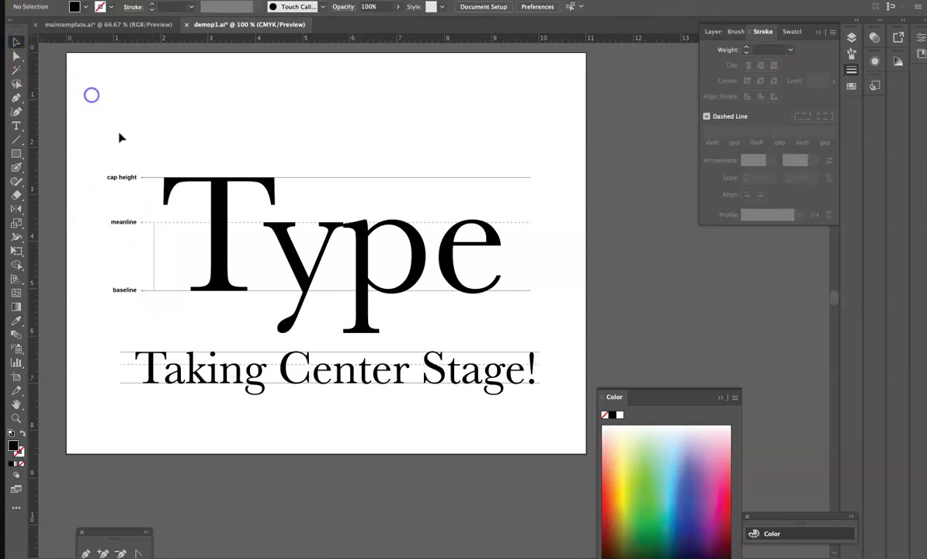
{"action": "left_click", "coordinate": [154, 261]}
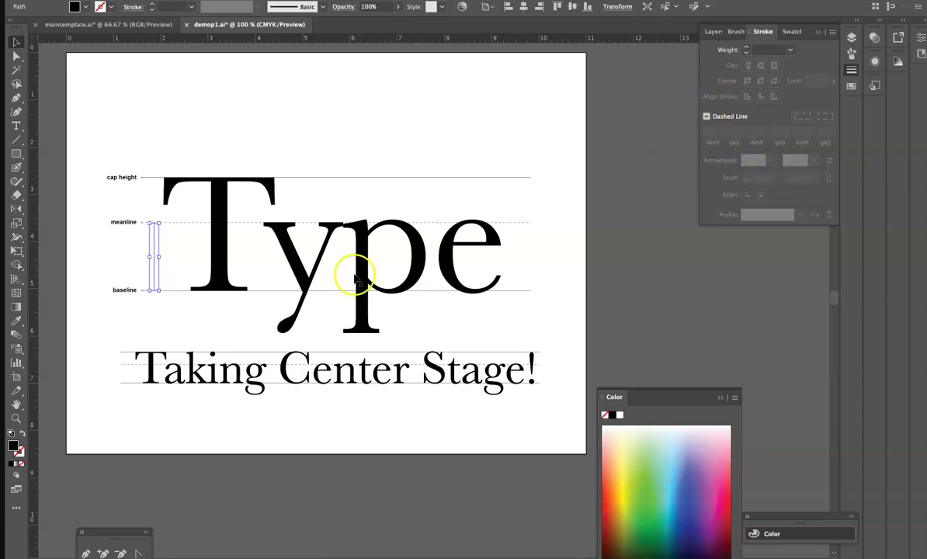
{"action": "left_click", "coordinate": [103, 247]}
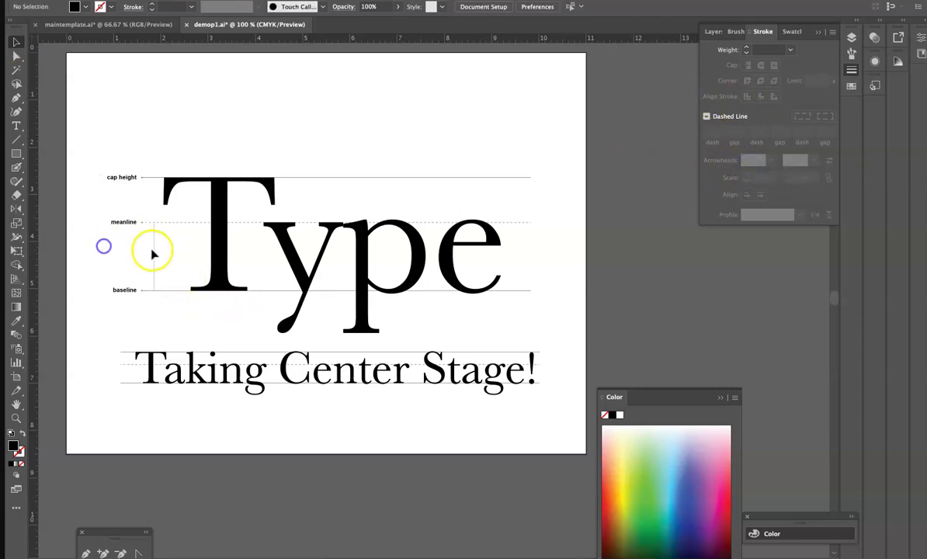
{"action": "left_click", "coordinate": [155, 251]}
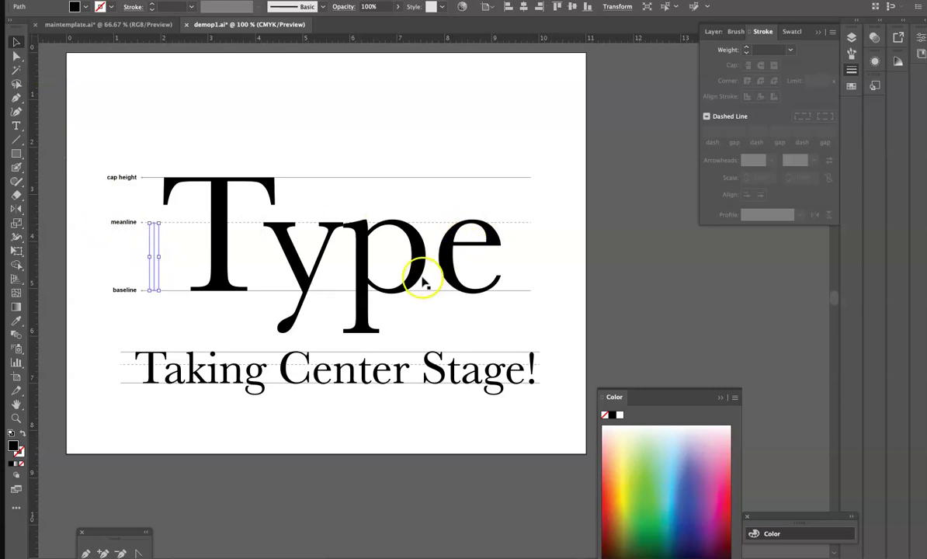
{"action": "left_click", "coordinate": [21, 440]}
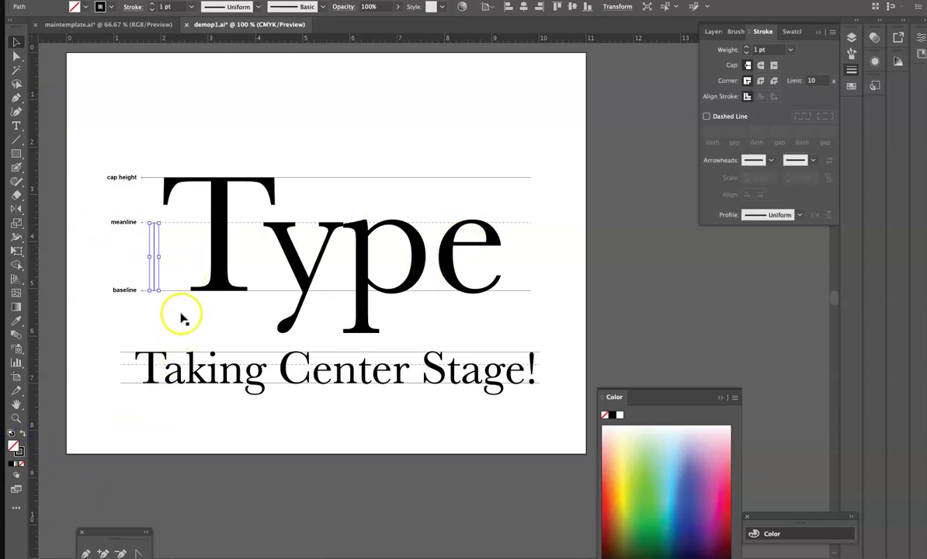
Give the vertical line a 0.5 pt stroke and set its fill to None
{"action": "left_click", "coordinate": [192, 6]}
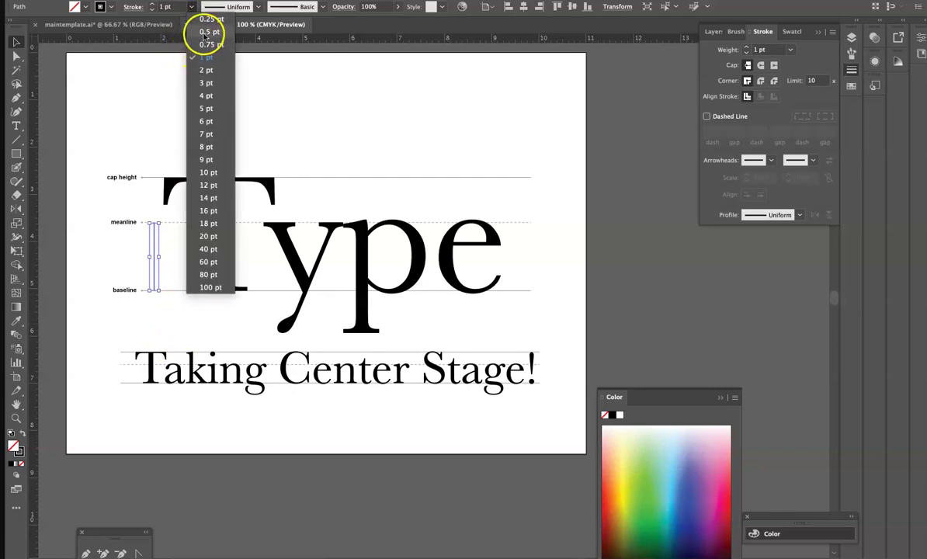
{"action": "left_click", "coordinate": [207, 32]}
{"action": "left_click", "coordinate": [794, 31]}
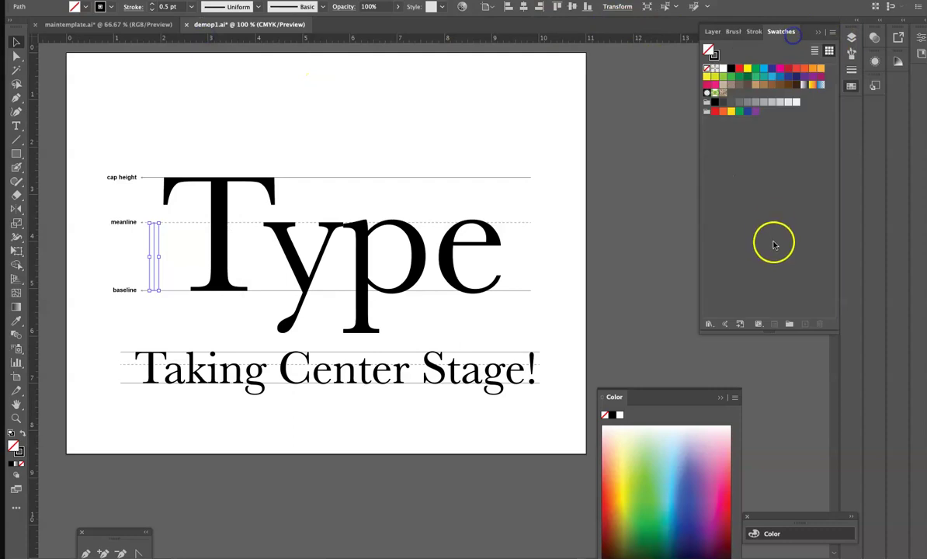
{"action": "left_click", "coordinate": [748, 103]}
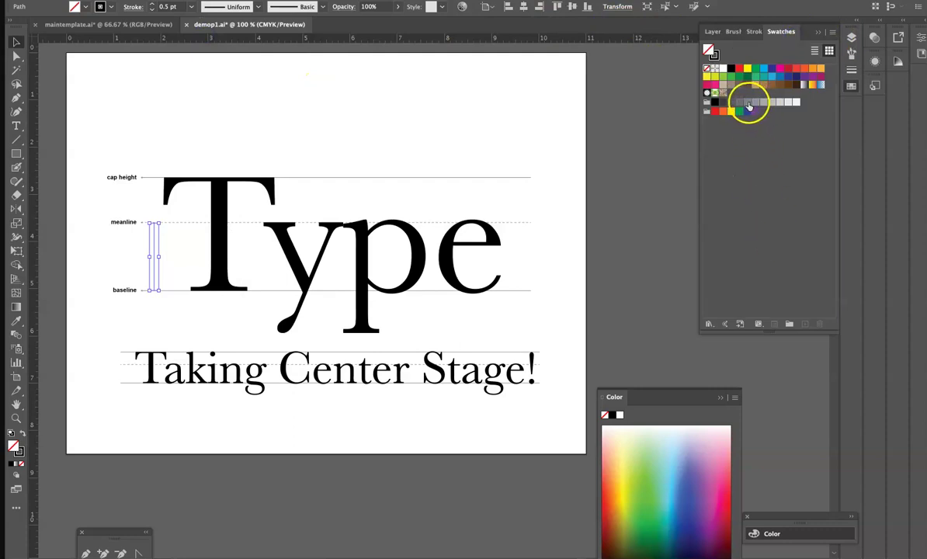
{"action": "left_click", "coordinate": [154, 252]}
{"action": "left_click", "coordinate": [13, 431]}
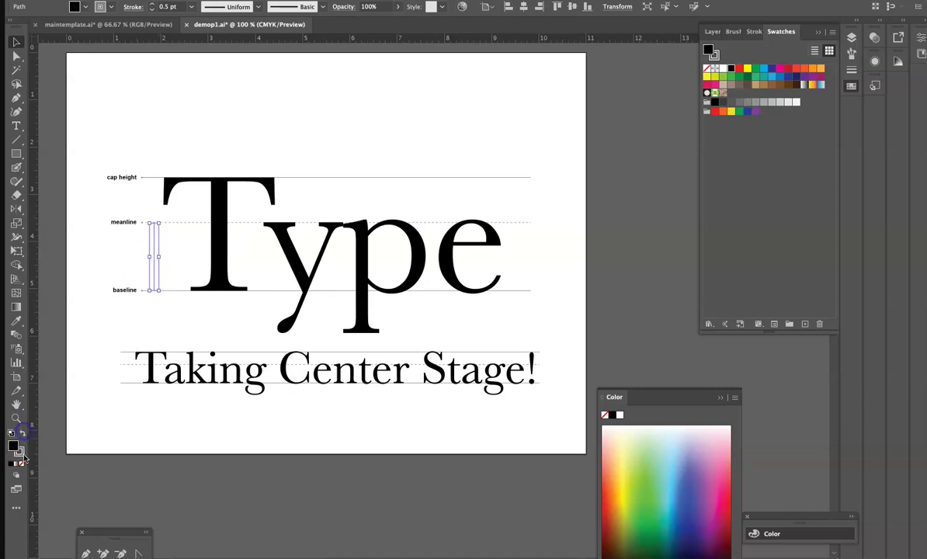
{"action": "left_click", "coordinate": [22, 465]}
{"action": "left_click", "coordinate": [126, 350]}
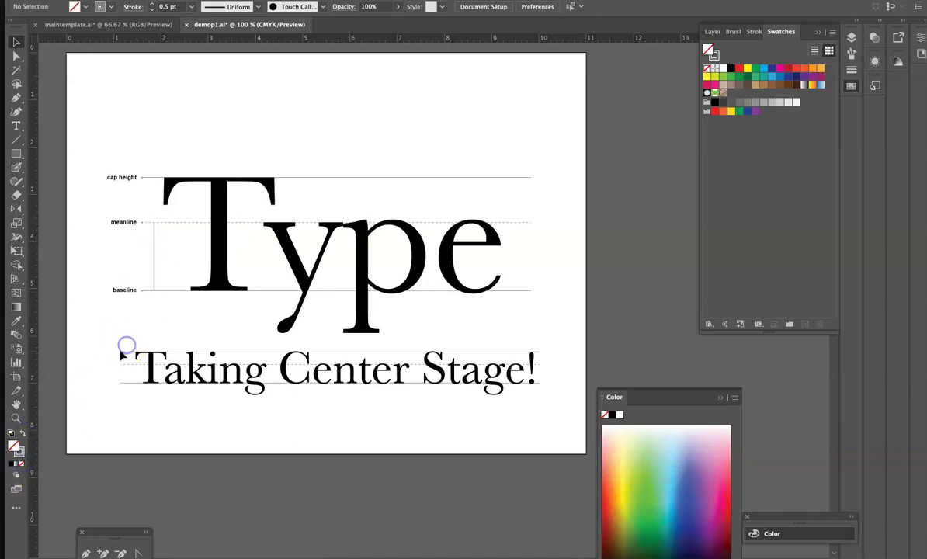
{"action": "left_click", "coordinate": [154, 259]}
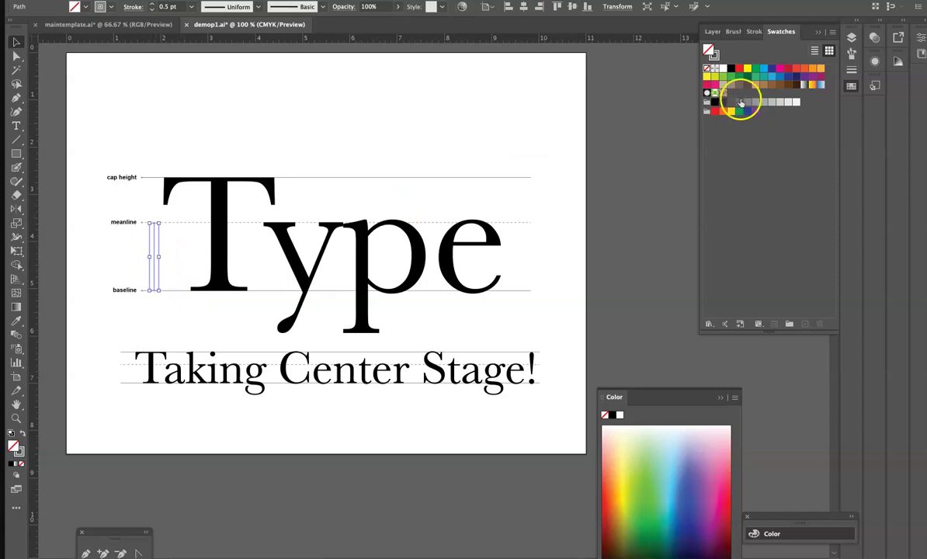
Add arrowheads to both the start and end of the line in the Stroke panel
{"action": "left_click", "coordinate": [753, 33]}
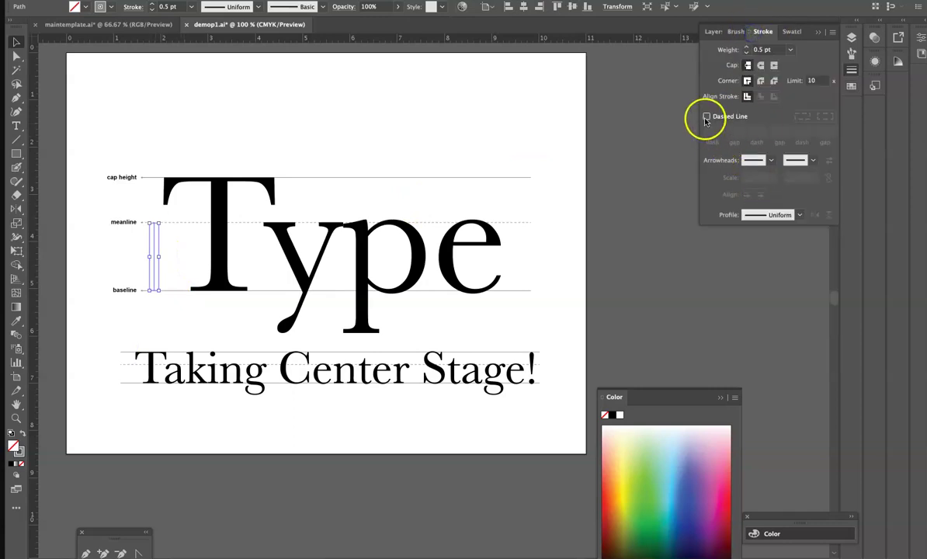
{"action": "left_click", "coordinate": [771, 160]}
{"action": "left_click", "coordinate": [722, 306]}
{"action": "left_click", "coordinate": [813, 160]}
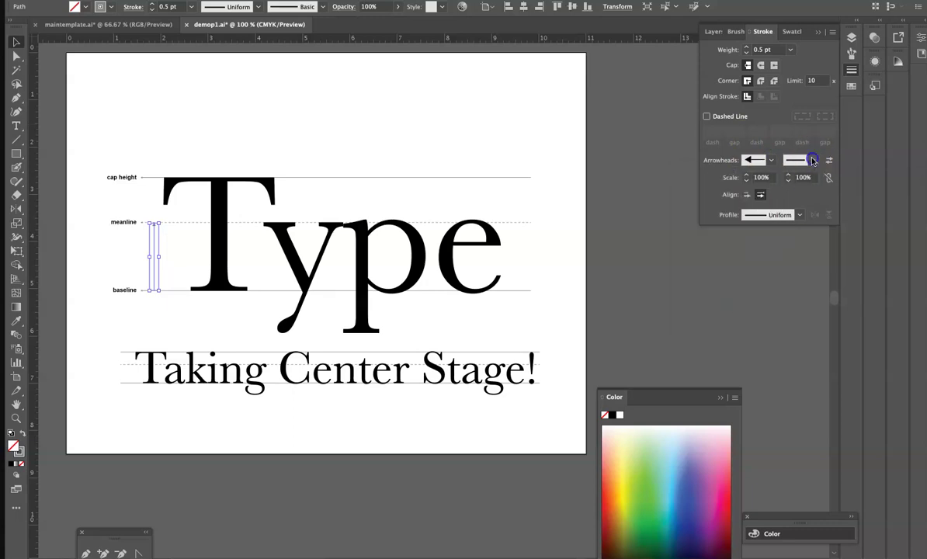
{"action": "left_click", "coordinate": [784, 306]}
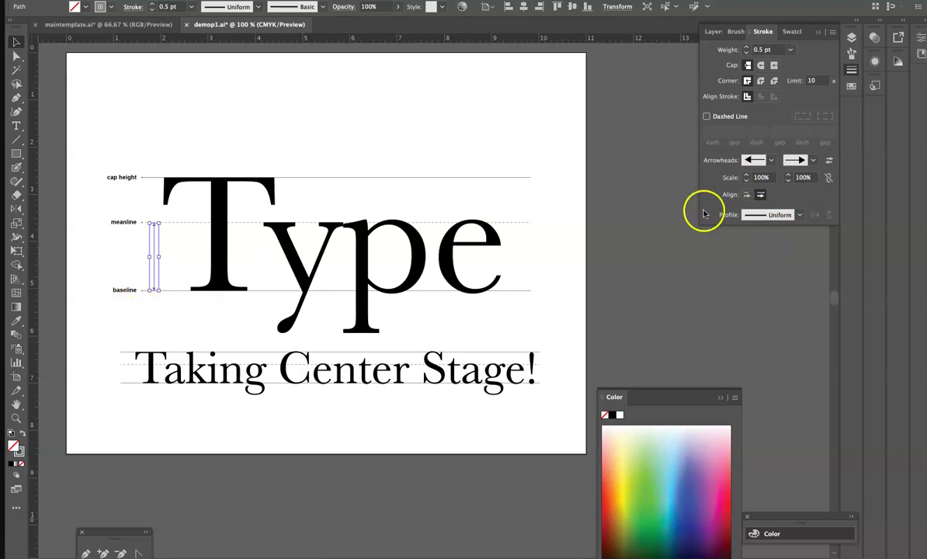
{"action": "left_click", "coordinate": [112, 322]}
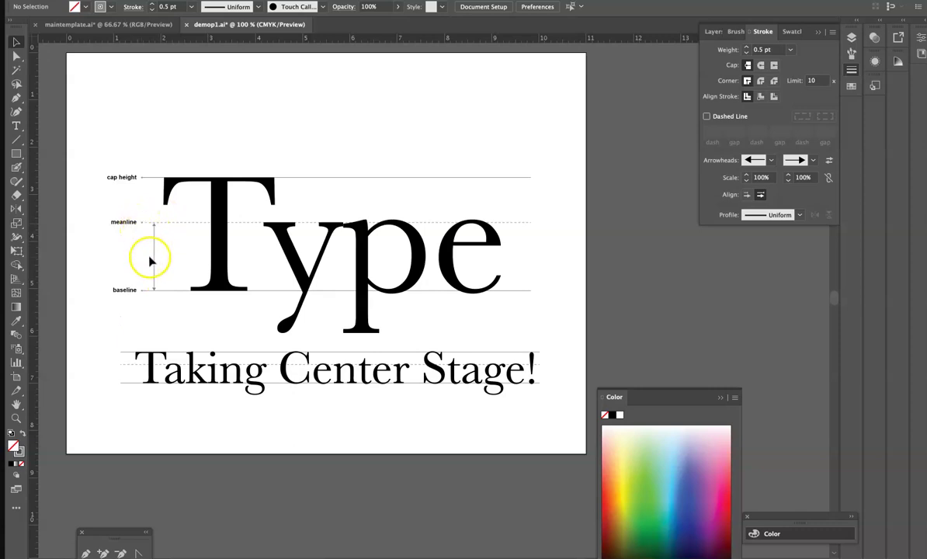
{"action": "left_click", "coordinate": [168, 292]}
{"action": "left_click", "coordinate": [137, 308]}
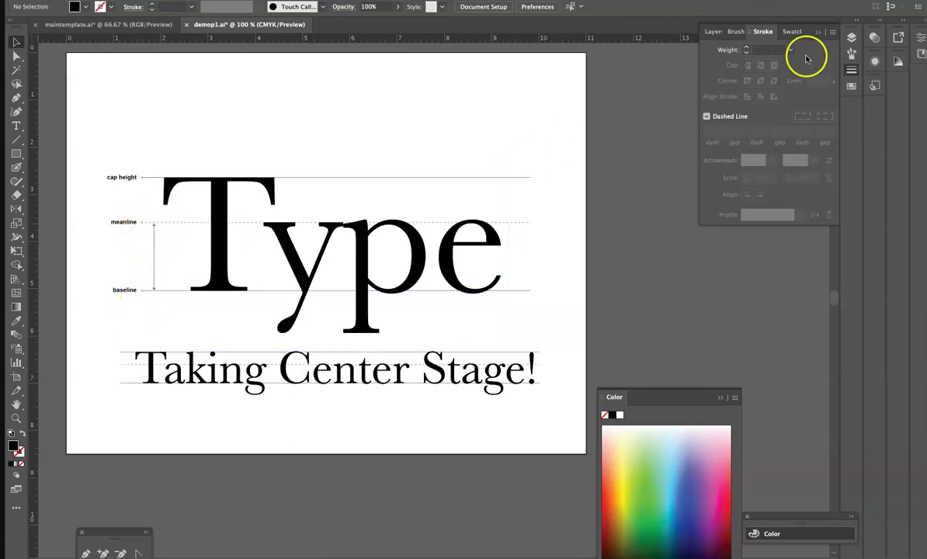
Unlock Layers 3 and 2, select the guides, and set arrowhead scale to 75%
{"action": "left_click", "coordinate": [714, 32]}
{"action": "left_click", "coordinate": [721, 74]}
{"action": "left_click", "coordinate": [721, 62]}
{"action": "left_click_drag", "start_coordinate": [141, 160], "coordinate": [145, 304]}
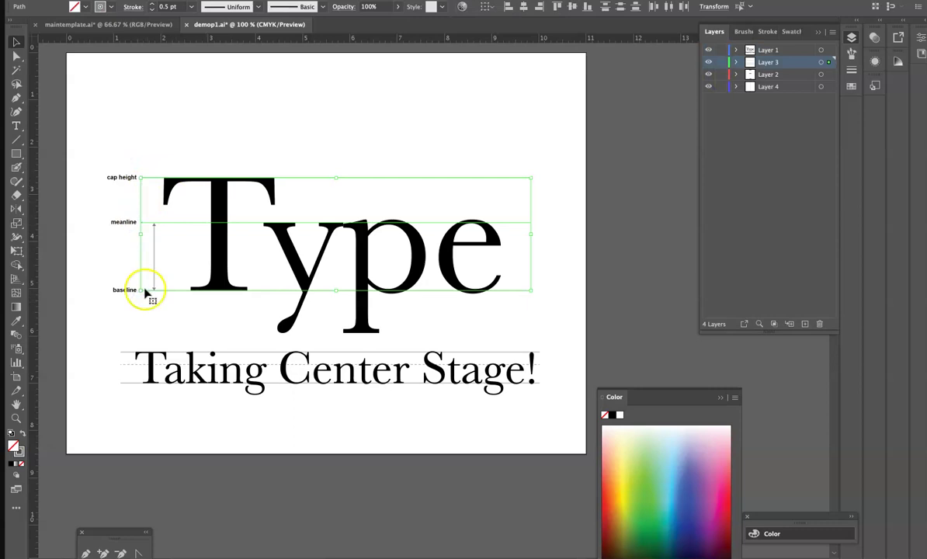
{"action": "left_click", "coordinate": [766, 35]}
{"action": "left_click", "coordinate": [766, 178]}
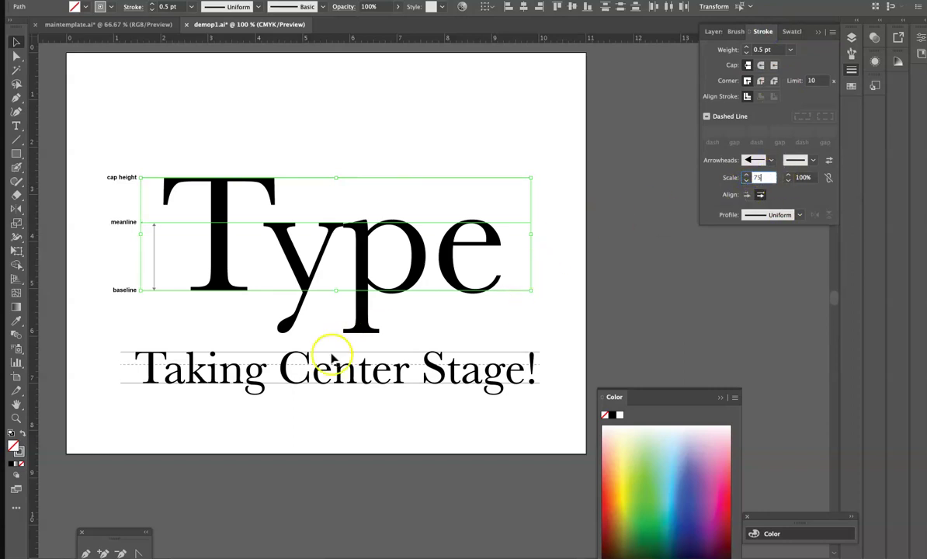
{"action": "left_click", "coordinate": [242, 321]}
{"action": "left_click", "coordinate": [108, 317]}
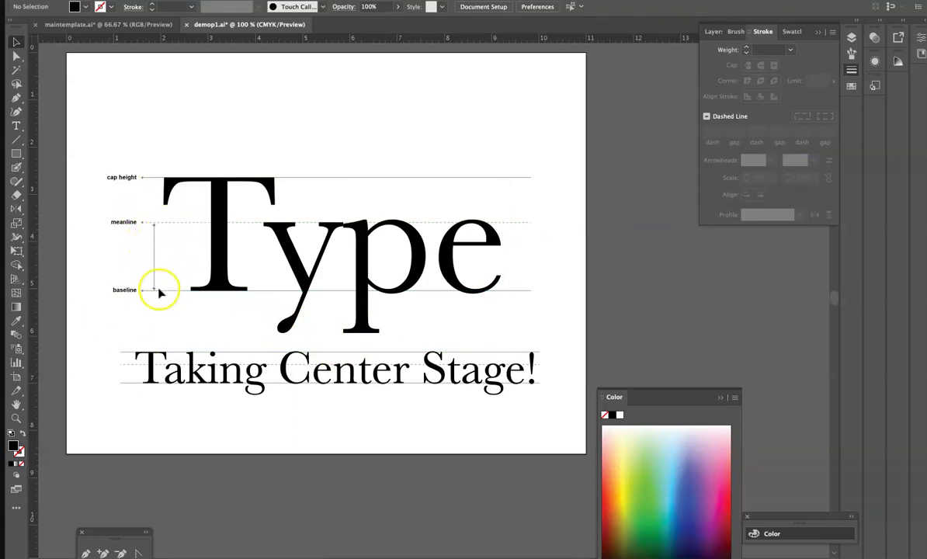
Copy the meanline label down beside the arrow and change its text to 'x-height'
{"action": "left_click", "coordinate": [123, 223]}
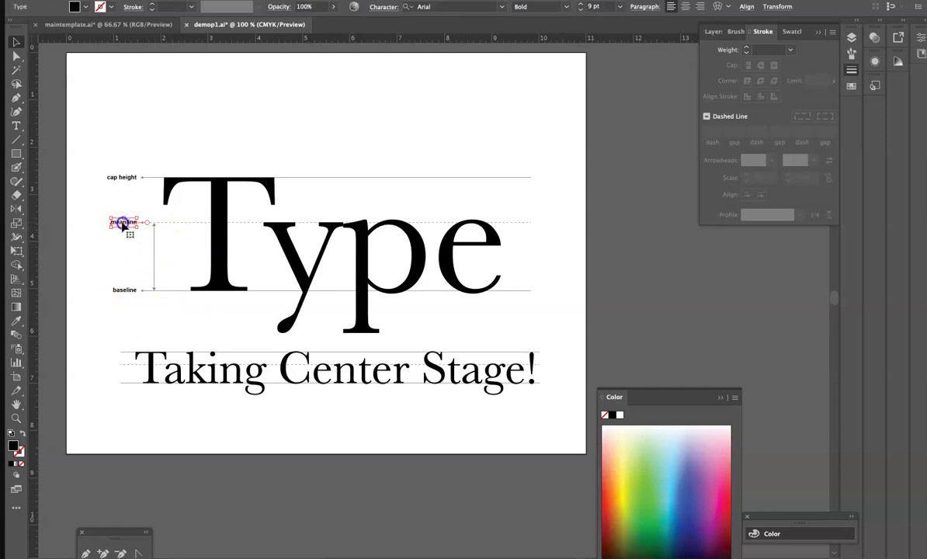
{"action": "left_click_drag", "start_coordinate": [123, 224], "coordinate": [151, 261]}
{"action": "left_click", "coordinate": [17, 127]}
{"action": "left_click", "coordinate": [108, 260]}
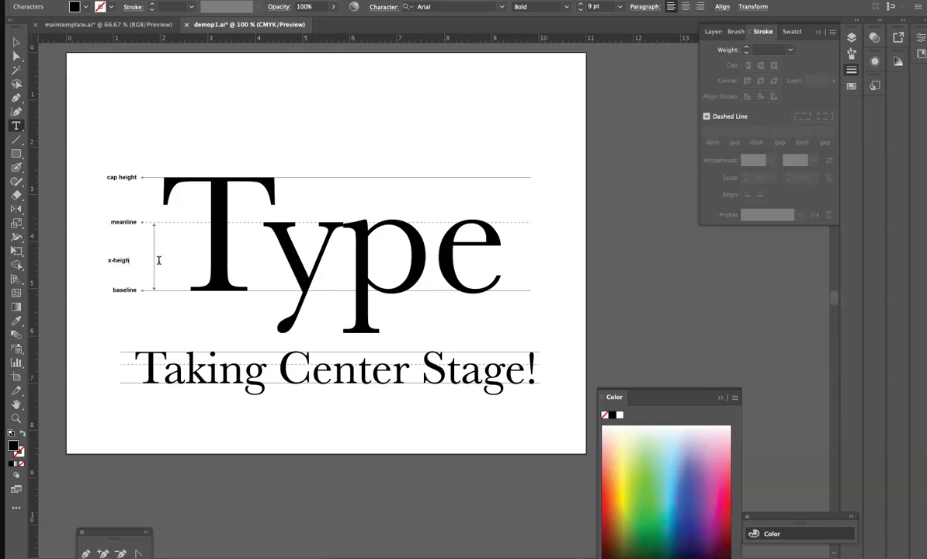
{"action": "left_click", "coordinate": [16, 42]}
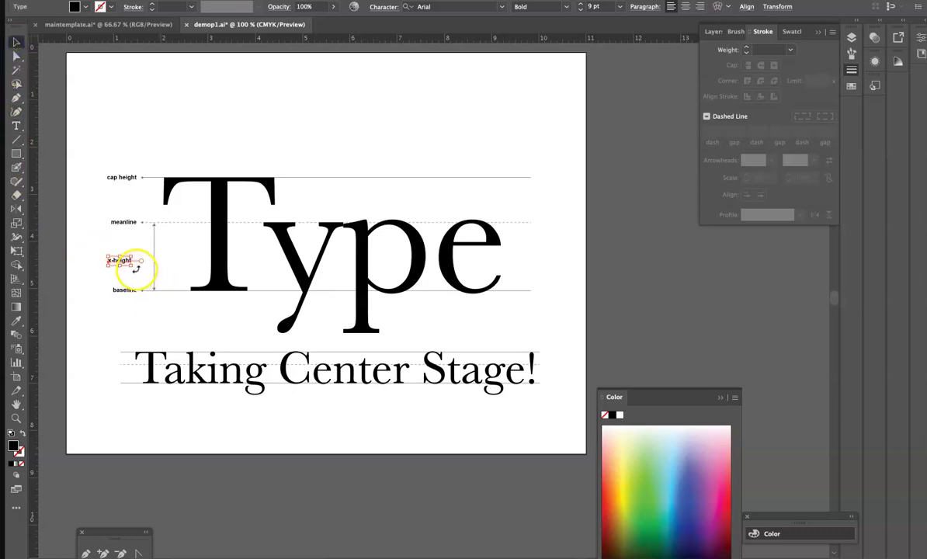
Rotate the x-height label 90° so it stands vertically beside the arrow
{"action": "left_click_drag", "start_coordinate": [136, 268], "coordinate": [134, 237]}
{"action": "key", "text": "ctrl+z"}
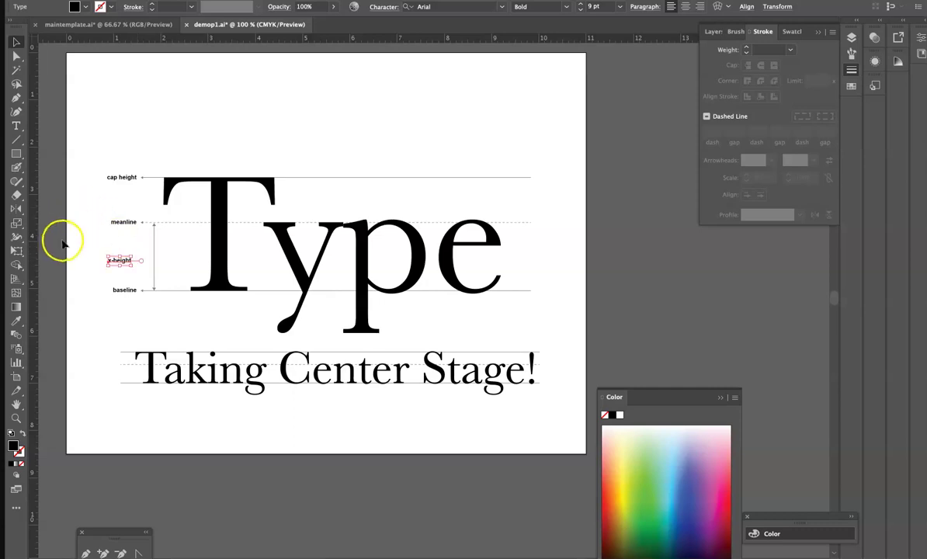
{"action": "left_click", "coordinate": [17, 252]}
{"action": "left_click", "coordinate": [134, 268]}
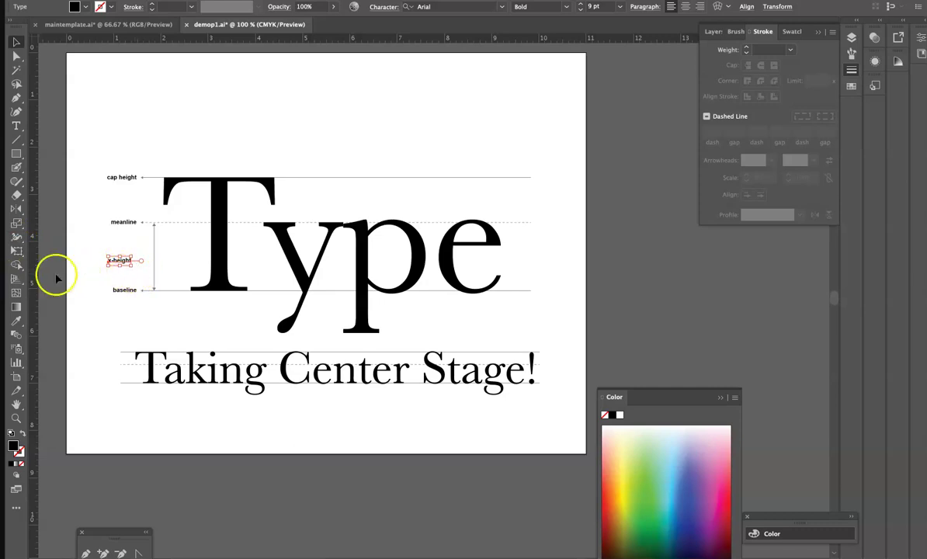
{"action": "left_click", "coordinate": [16, 251]}
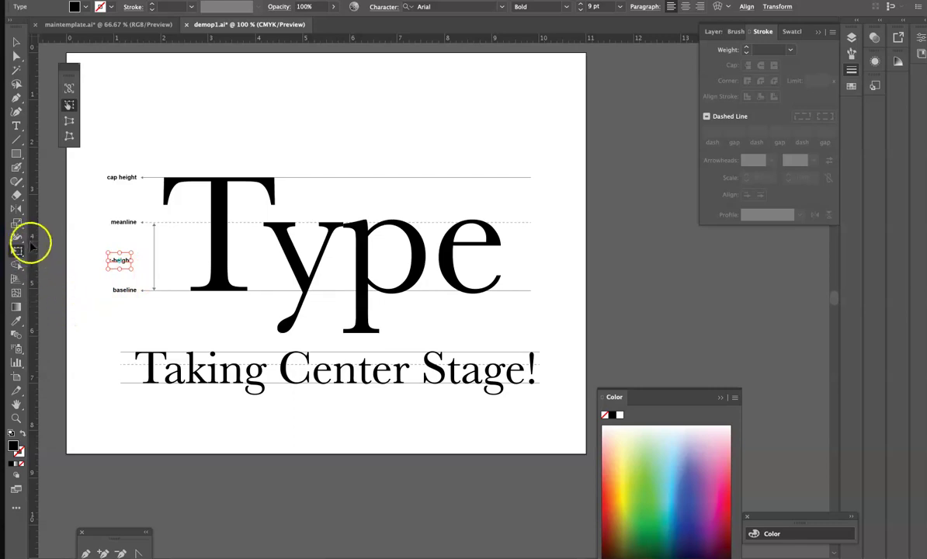
{"action": "left_click", "coordinate": [16, 224]}
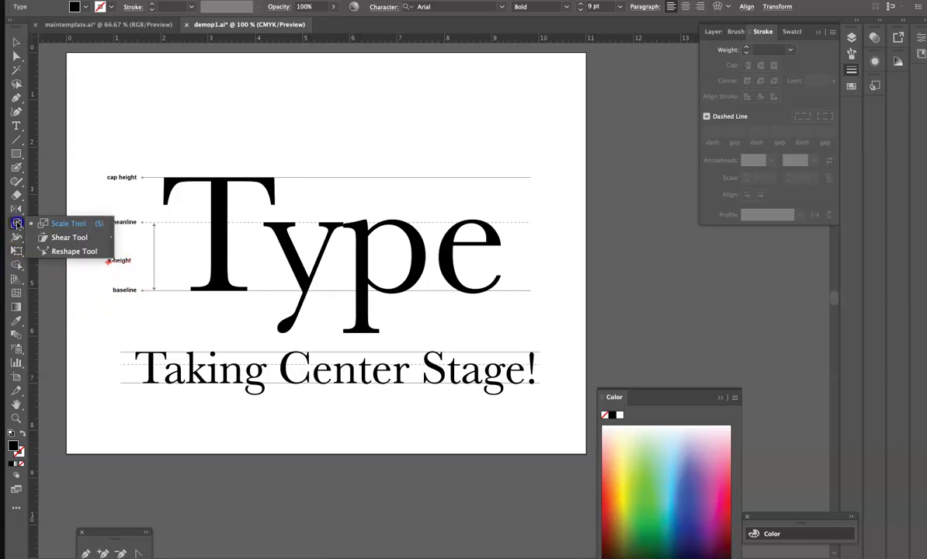
{"action": "left_click", "coordinate": [16, 210]}
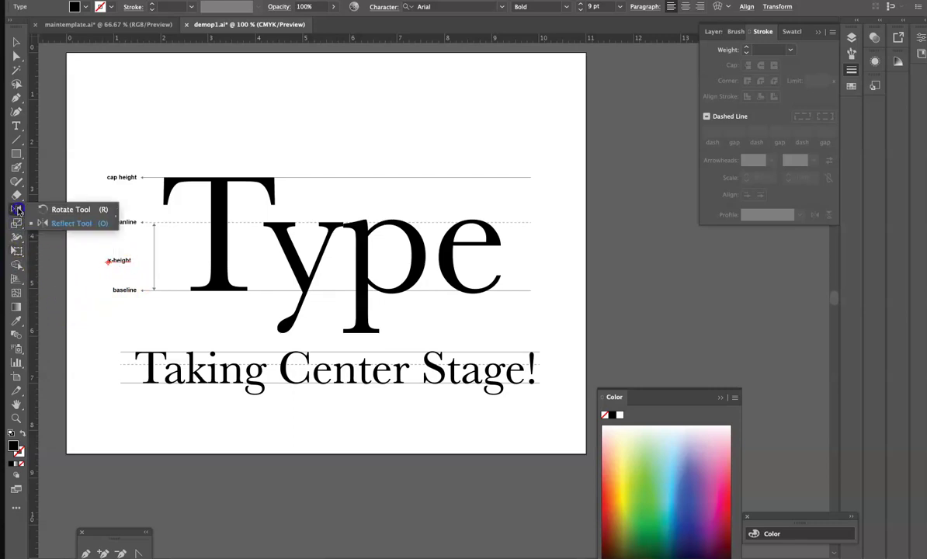
{"action": "left_click", "coordinate": [47, 206]}
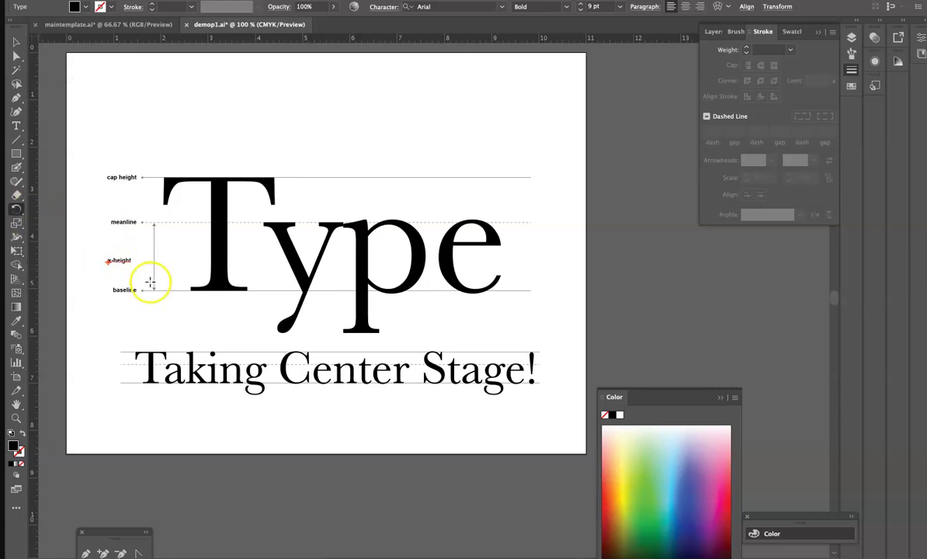
{"action": "left_click", "coordinate": [16, 41]}
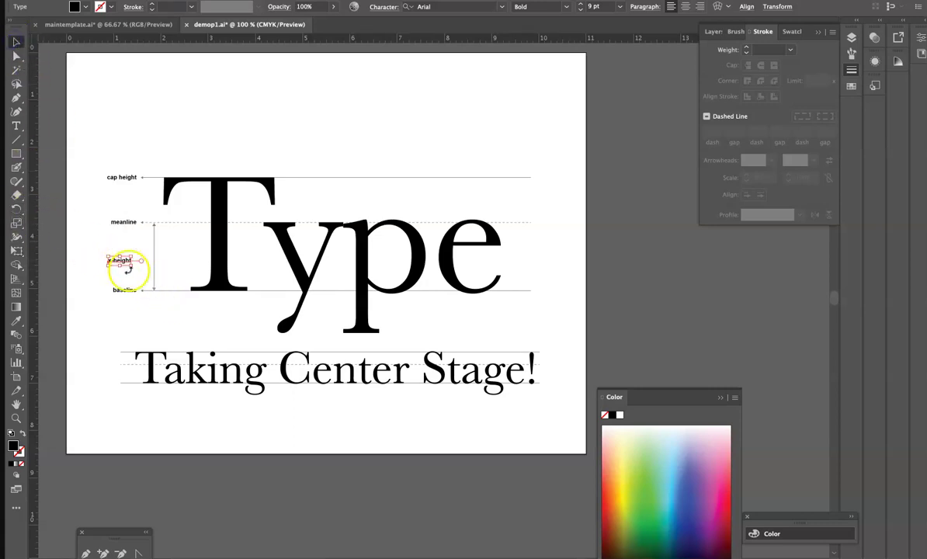
{"action": "mouse_move", "coordinate": [132, 269]}
{"action": "left_mouse_down"}
{"action": "mouse_move", "coordinate": [143, 240]}
{"action": "mouse_move", "coordinate": [119, 260]}
{"action": "mouse_move", "coordinate": [137, 262]}
{"action": "left_mouse_up"}
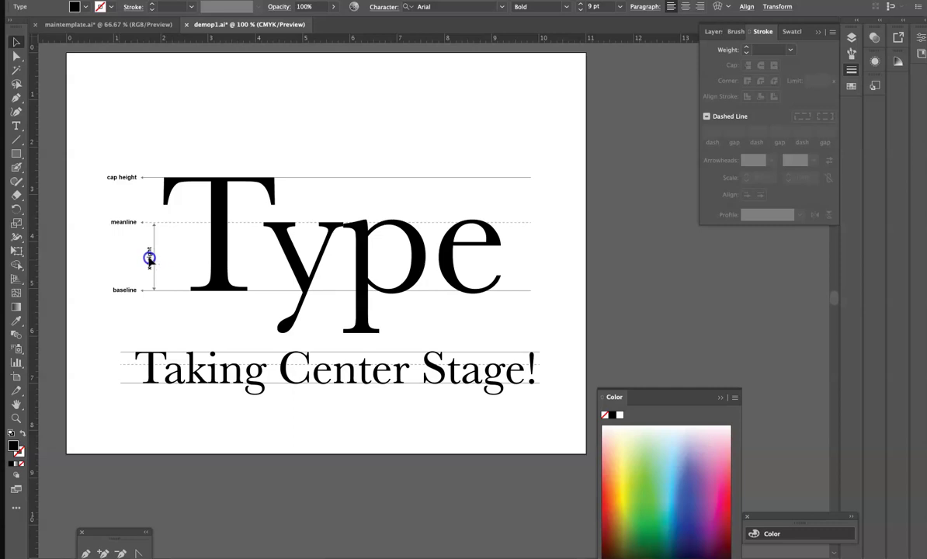
Deselect the label and zoom in on the 'Taking Center Stage!' line
{"action": "left_click", "coordinate": [172, 268]}
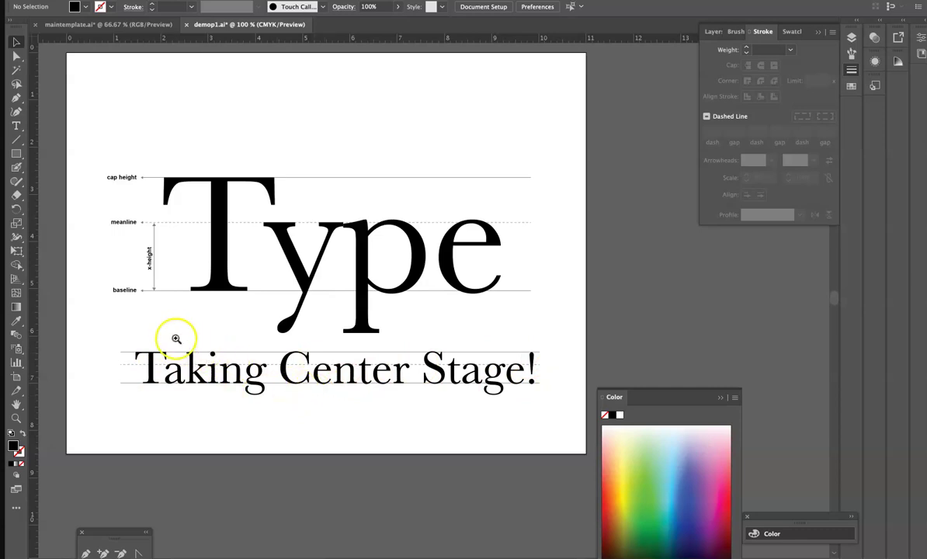
{"action": "left_click_drag", "start_coordinate": [175, 337], "coordinate": [337, 404]}
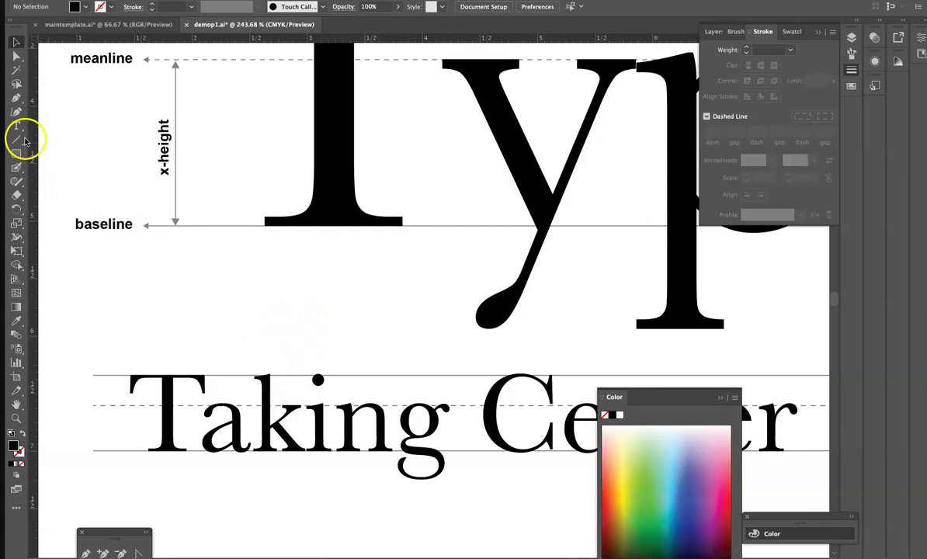
Draw a bracket-shaped path above the k in 'Taking' as an unfilled outline
{"action": "left_click", "coordinate": [15, 98]}
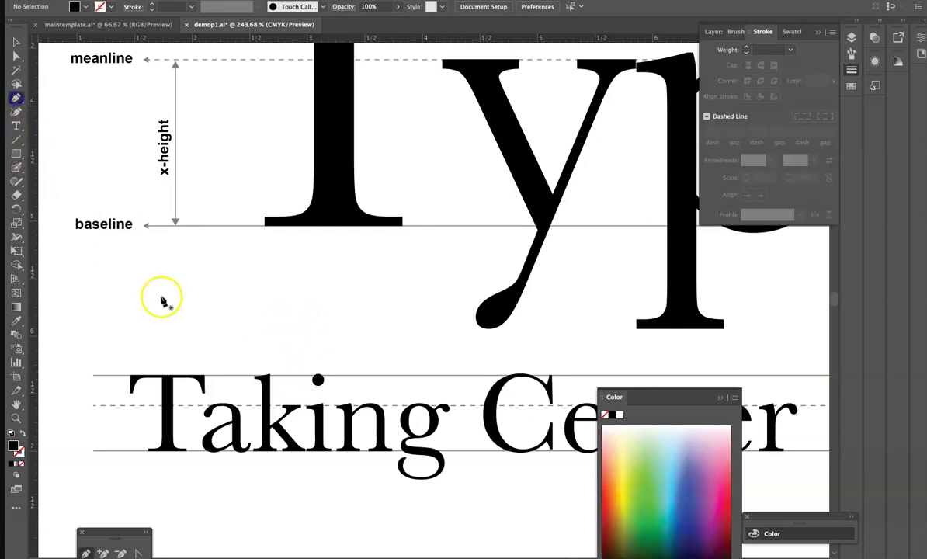
{"action": "left_click", "coordinate": [273, 391]}
{"action": "left_click_drag", "start_coordinate": [275, 391], "coordinate": [281, 349]}
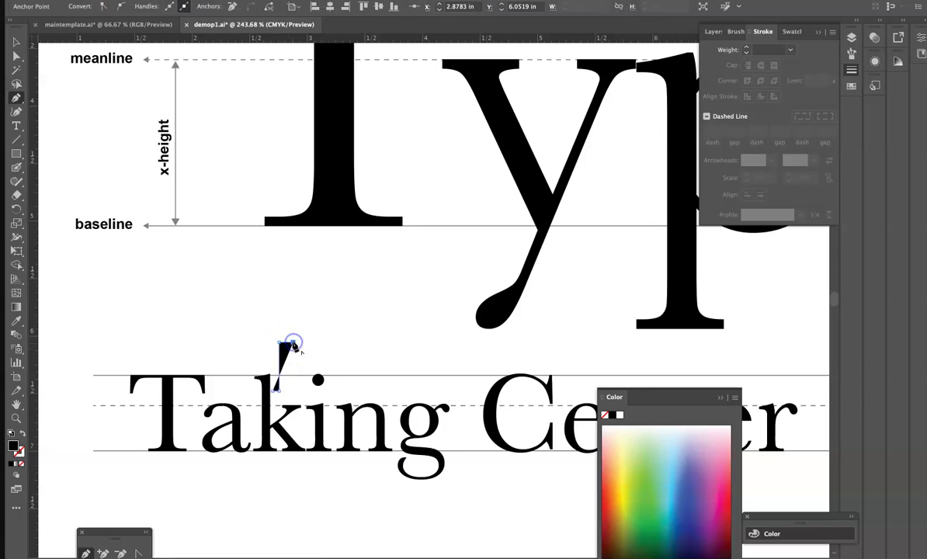
{"action": "left_click", "coordinate": [16, 41]}
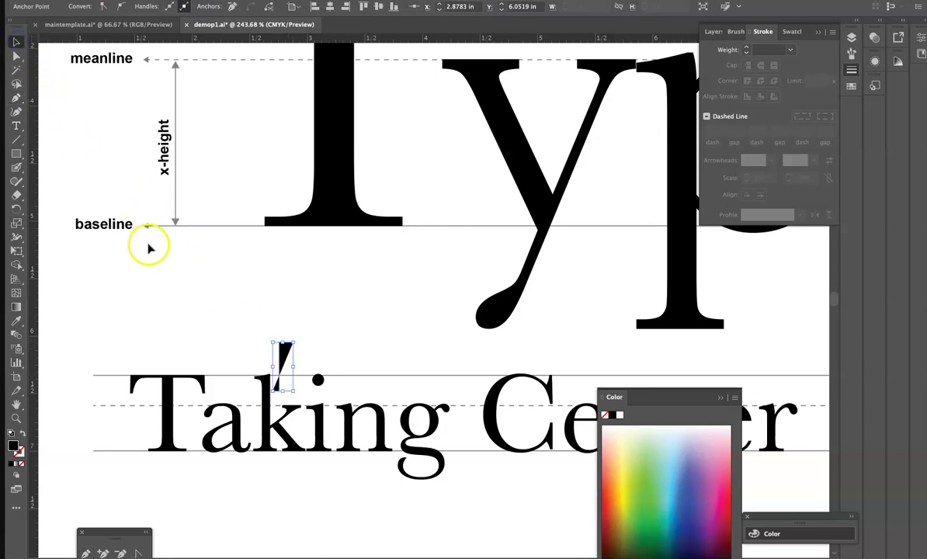
{"action": "left_click", "coordinate": [23, 435]}
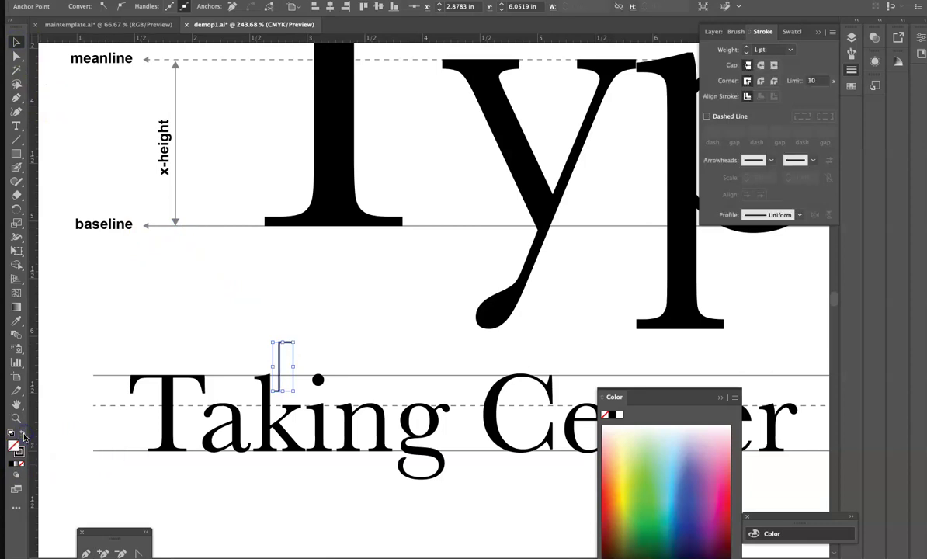
Copy the x-height arrow's thin stroke style onto the bracket with the Eyedropper
{"action": "left_click", "coordinate": [27, 326]}
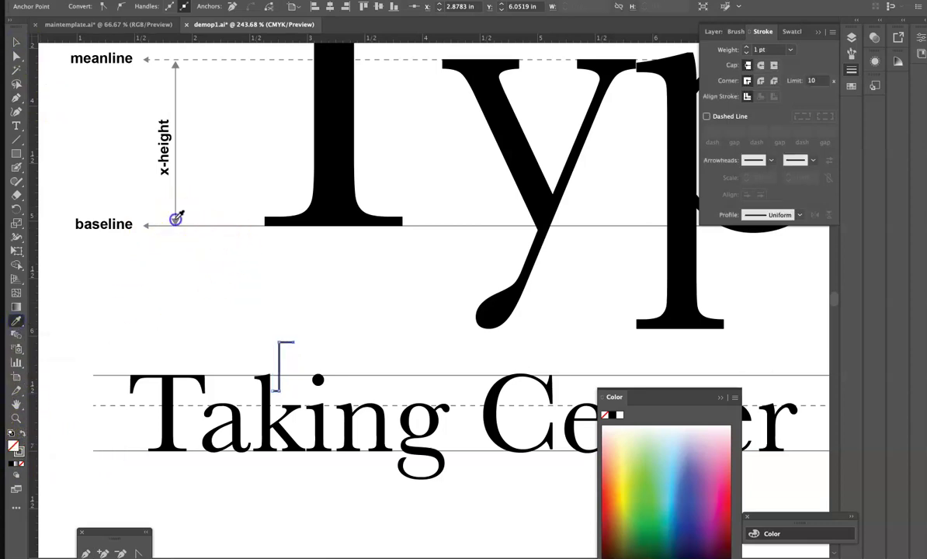
{"action": "left_click", "coordinate": [177, 218]}
{"action": "left_click", "coordinate": [15, 43]}
{"action": "left_click", "coordinate": [75, 293]}
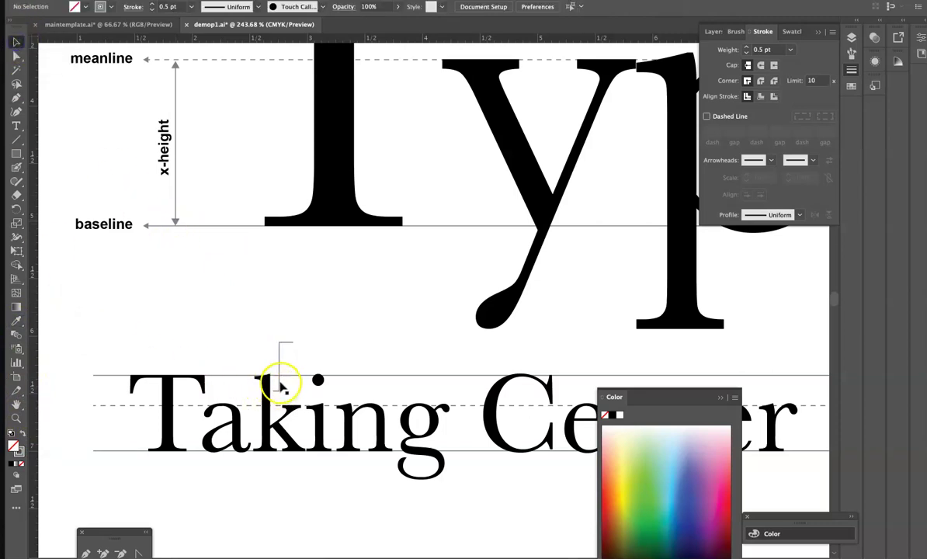
{"action": "left_click", "coordinate": [281, 387]}
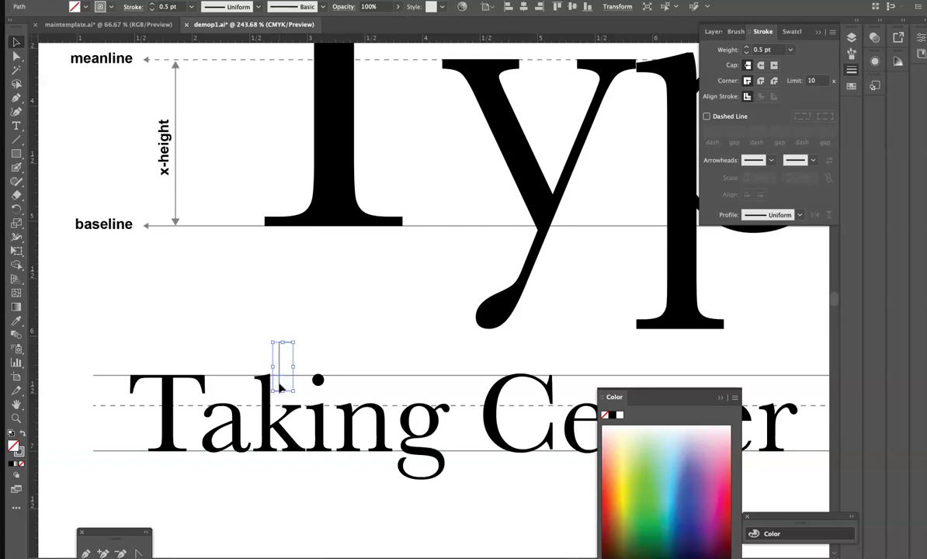
{"action": "key", "text": "super+space"}
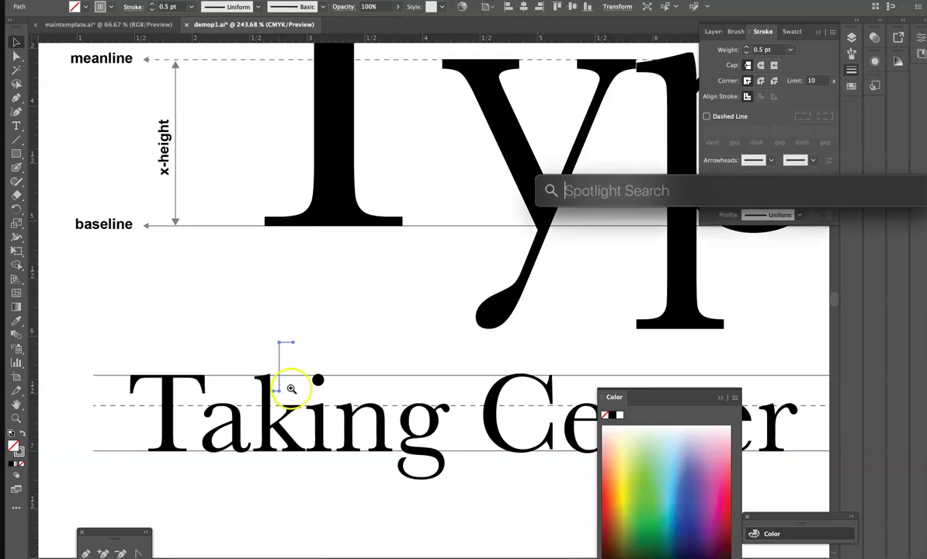
Draw a small white rectangle where the bracket meets the line and send it to back
{"action": "left_click_drag", "start_coordinate": [296, 389], "coordinate": [498, 452]}
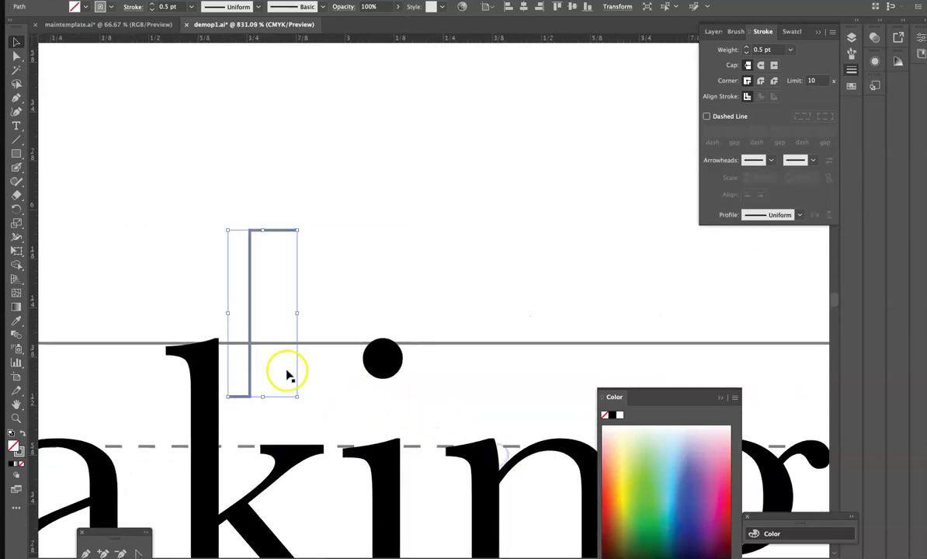
{"action": "left_click", "coordinate": [311, 342]}
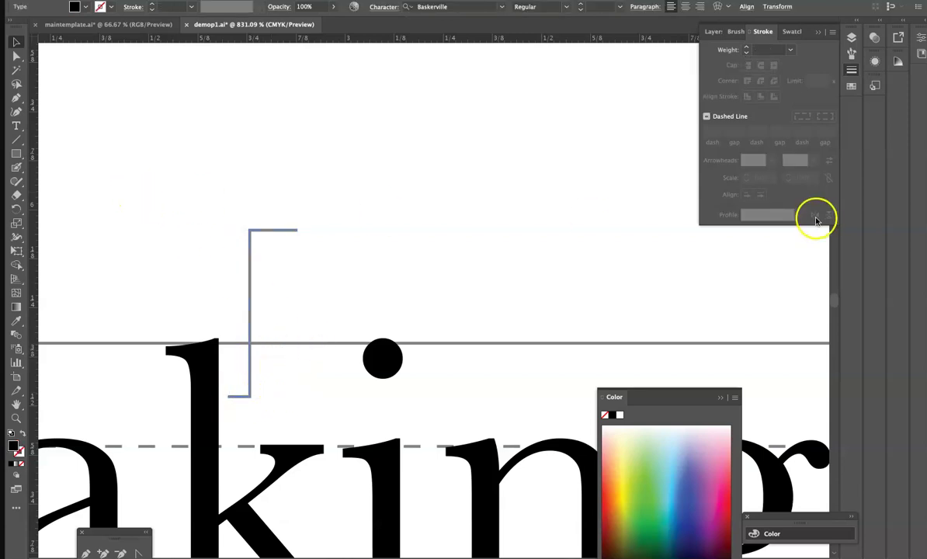
{"action": "left_click", "coordinate": [17, 153]}
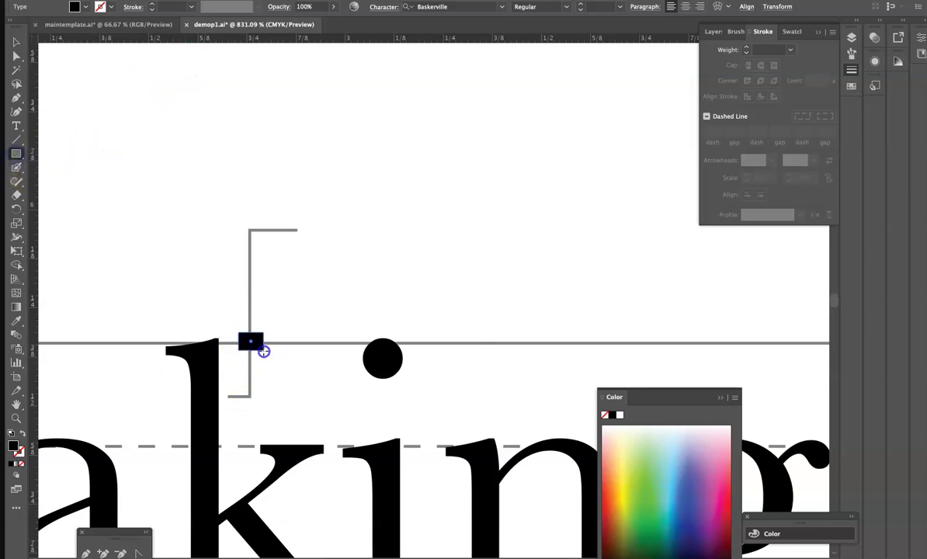
{"action": "left_click_drag", "start_coordinate": [262, 353], "coordinate": [262, 354]}
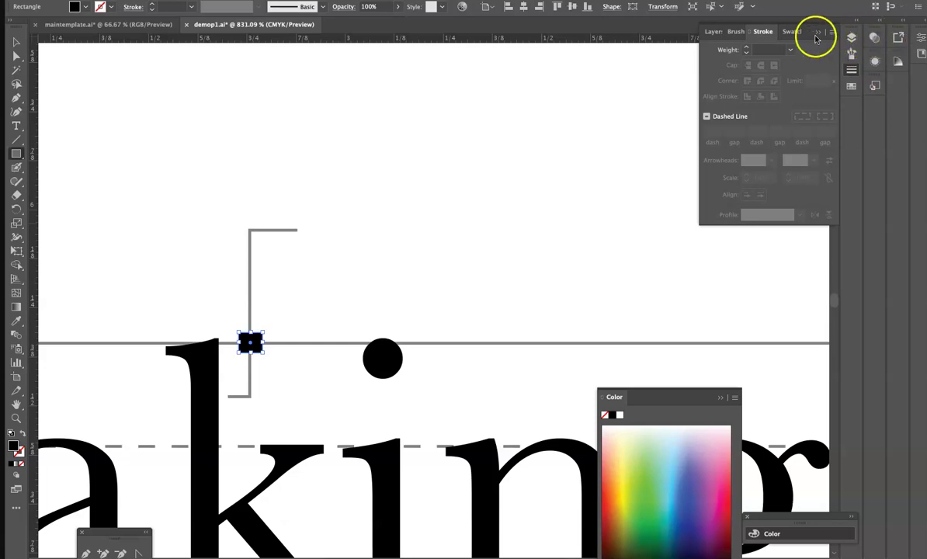
{"action": "left_click", "coordinate": [790, 32]}
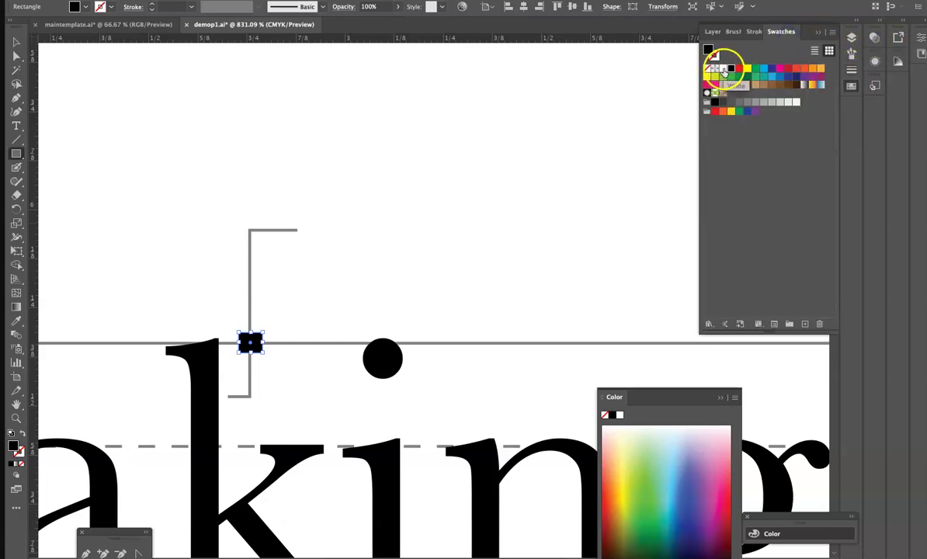
{"action": "left_click", "coordinate": [723, 68]}
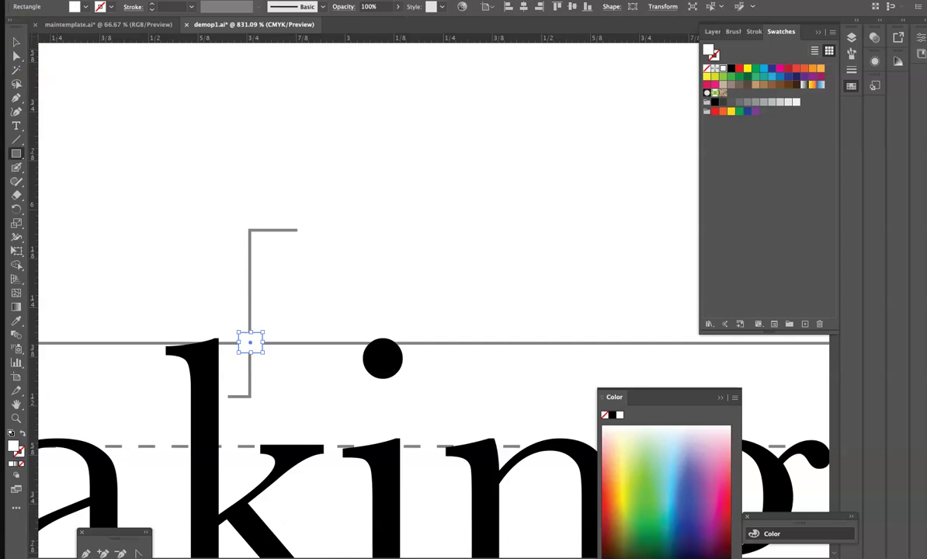
{"action": "left_click", "coordinate": [307, 29]}
{"action": "left_click", "coordinate": [346, 331]}
{"action": "left_click", "coordinate": [525, 311]}
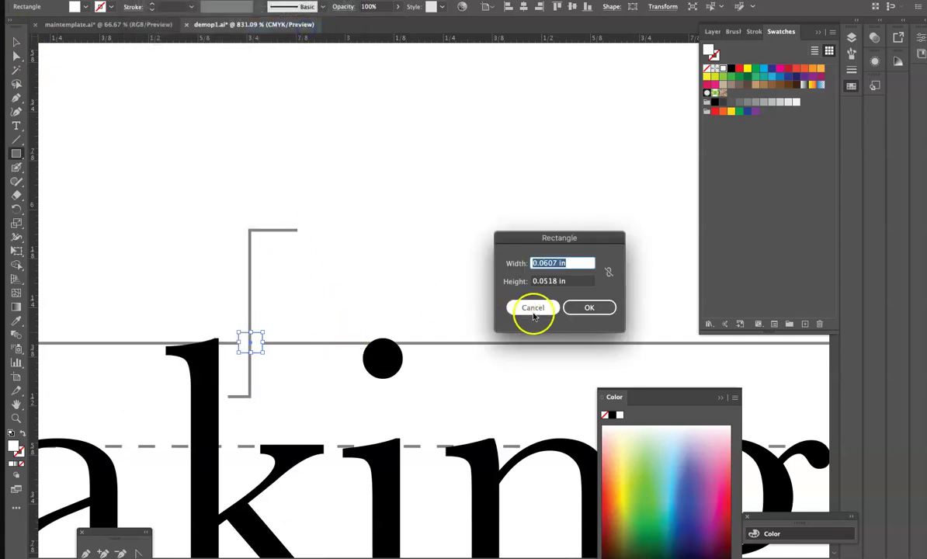
Check the gap and drag out a horizontal guide across the canvas
{"action": "left_click", "coordinate": [16, 41]}
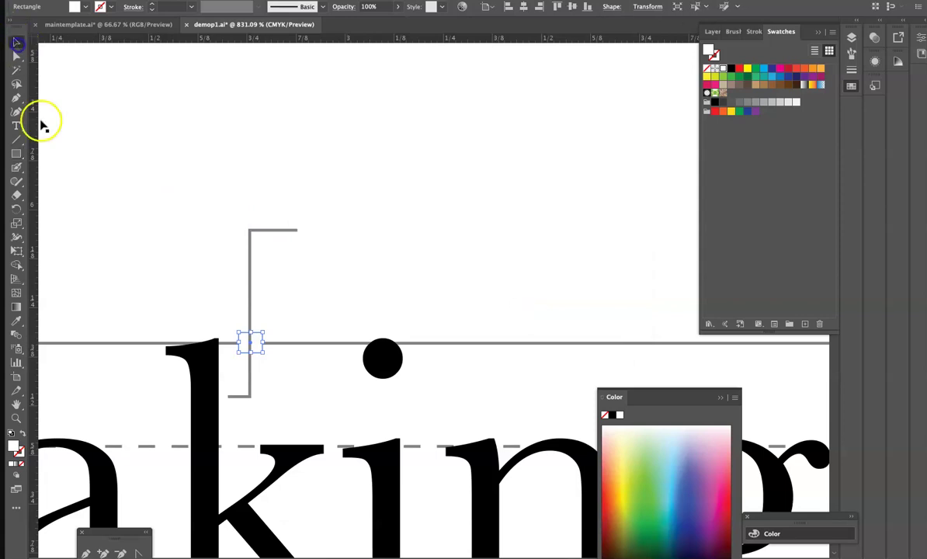
{"action": "left_click", "coordinate": [131, 245]}
{"action": "left_click", "coordinate": [285, 349]}
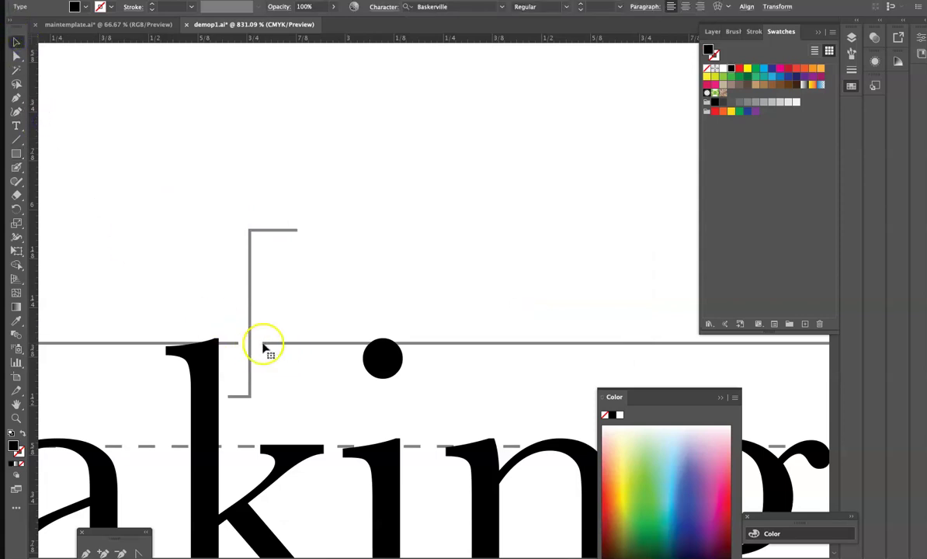
{"action": "left_click", "coordinate": [196, 365]}
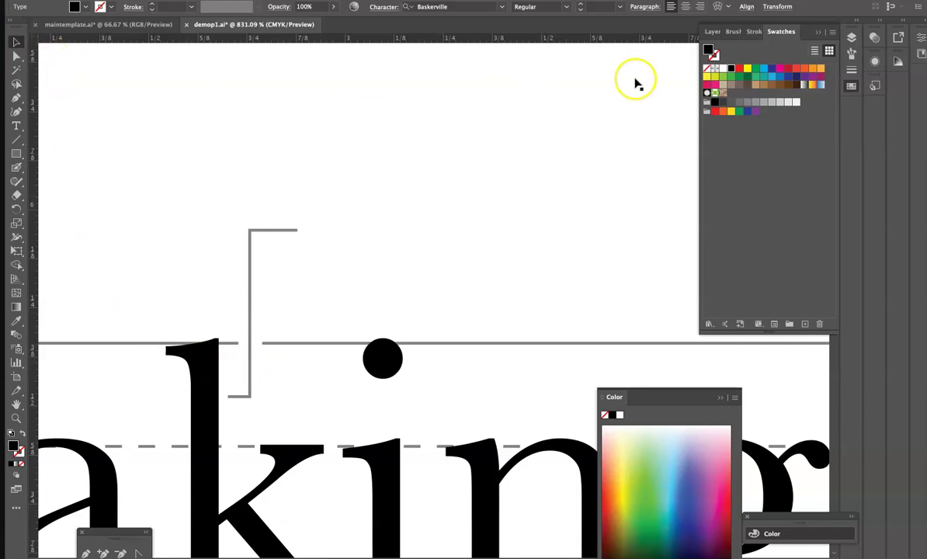
{"action": "left_click_drag", "start_coordinate": [134, 77], "coordinate": [347, 323]}
{"action": "left_click", "coordinate": [16, 56]}
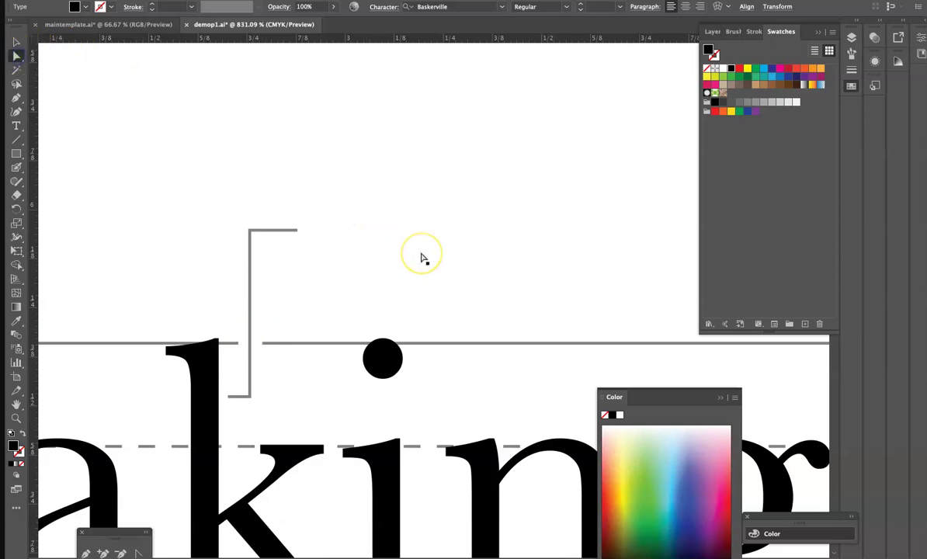
{"action": "key", "text": "ctrl+minus"}
{"action": "key", "text": "ctrl+minus"}
{"action": "key", "text": "ctrl+minus"}
{"action": "key", "text": "ctrl+minus"}
{"action": "key", "text": "ctrl+minus"}
{"action": "key", "text": "ctrl+minus"}
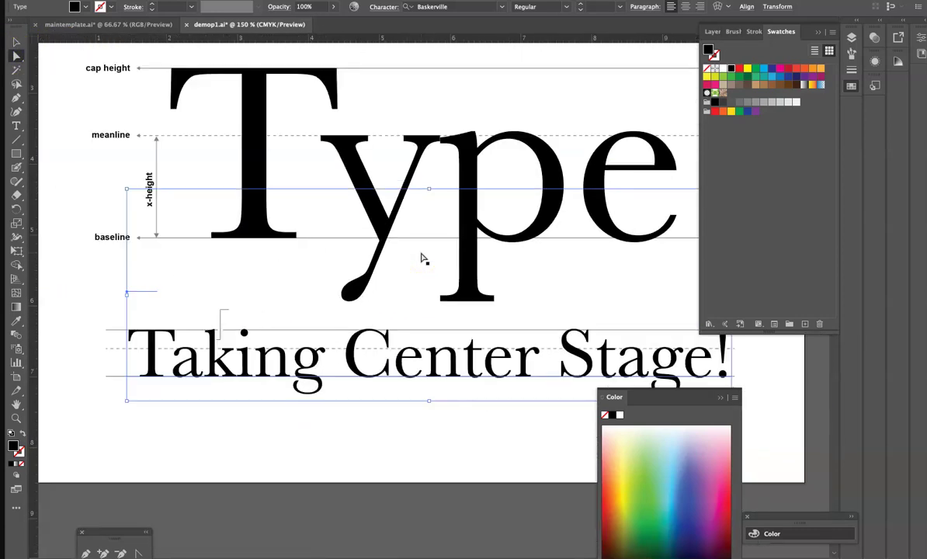
Lock the 'Taking Center Stage!' text object inside Layer 1
{"action": "left_click", "coordinate": [383, 451]}
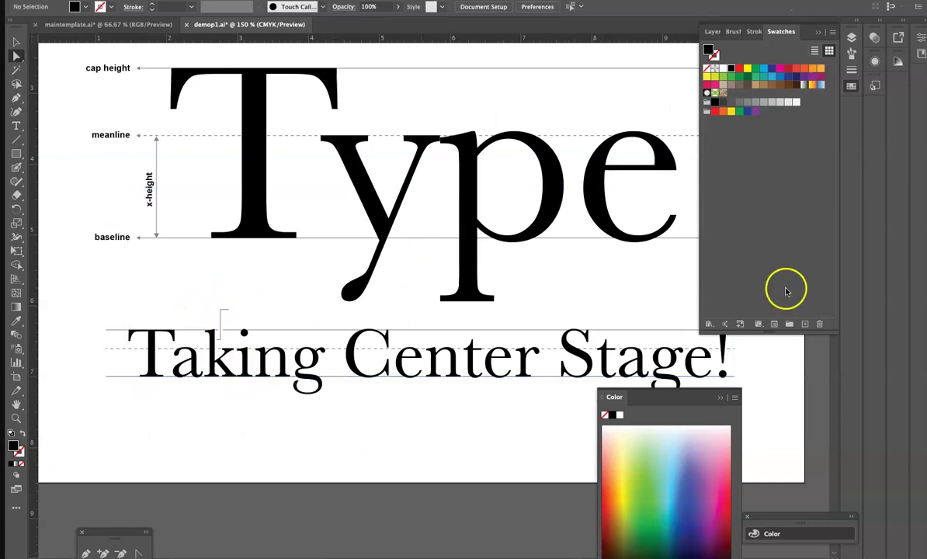
{"action": "left_click", "coordinate": [713, 32]}
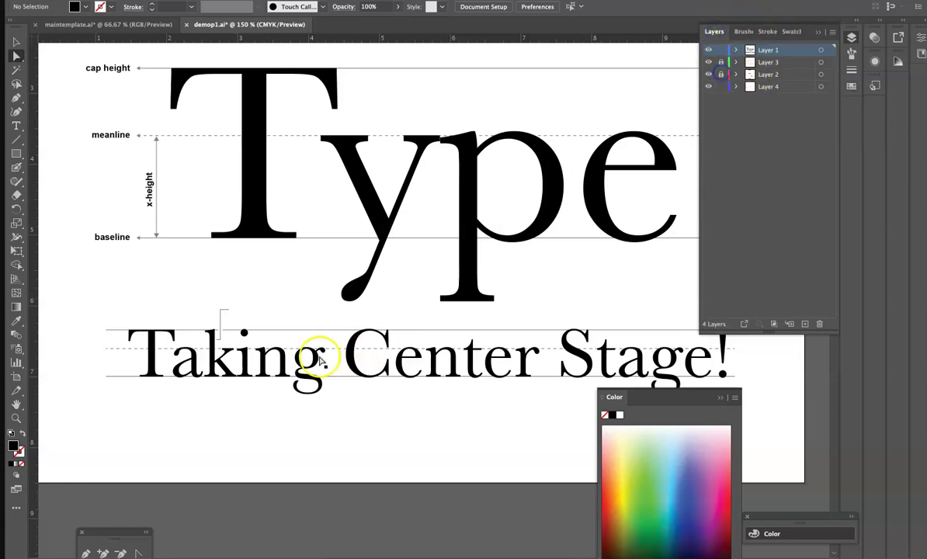
{"action": "left_click", "coordinate": [221, 319]}
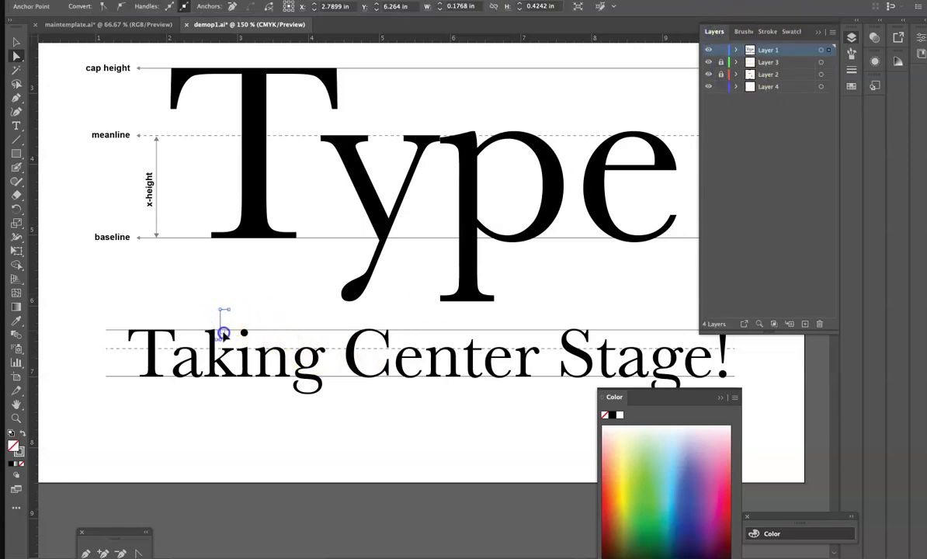
{"action": "scroll", "coordinate": [229, 332], "scroll_direction": "up", "scroll_amount": 5}
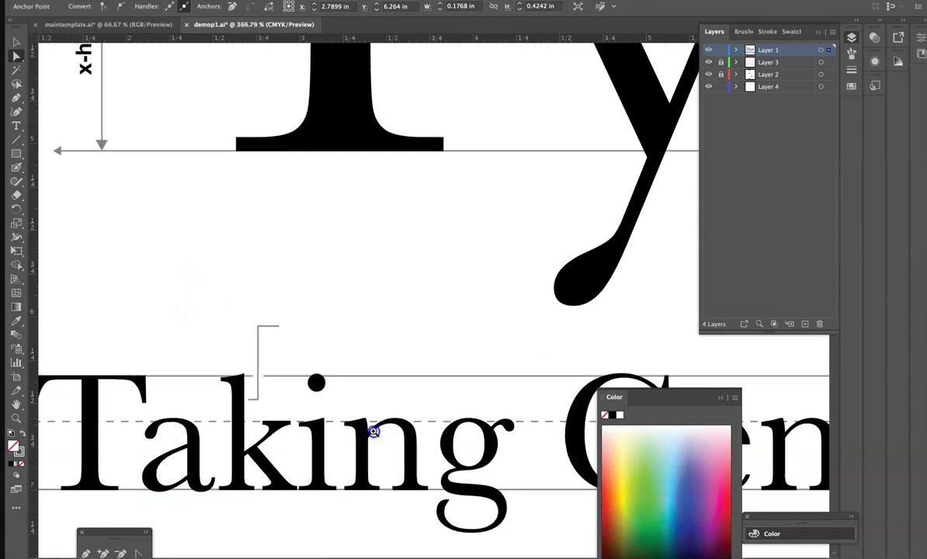
{"action": "left_click", "coordinate": [312, 436]}
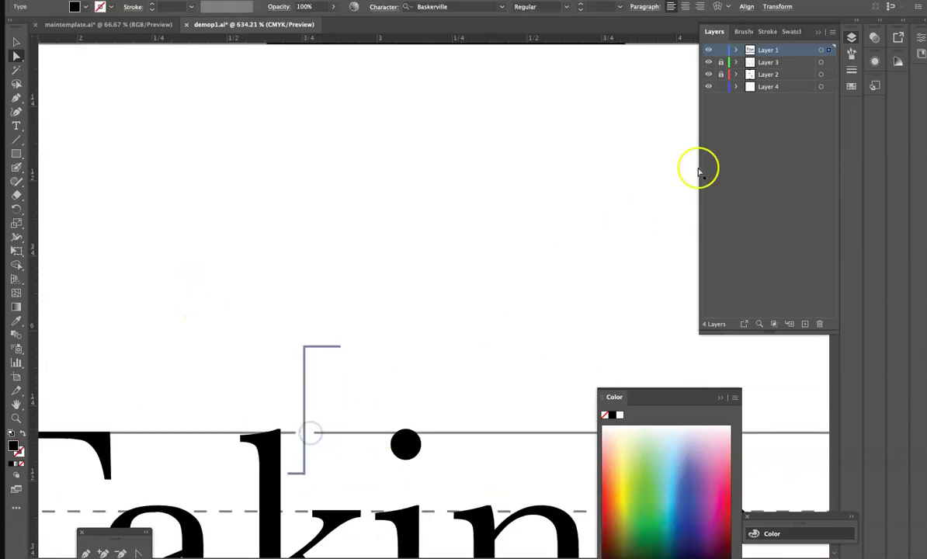
{"action": "left_click", "coordinate": [720, 63]}
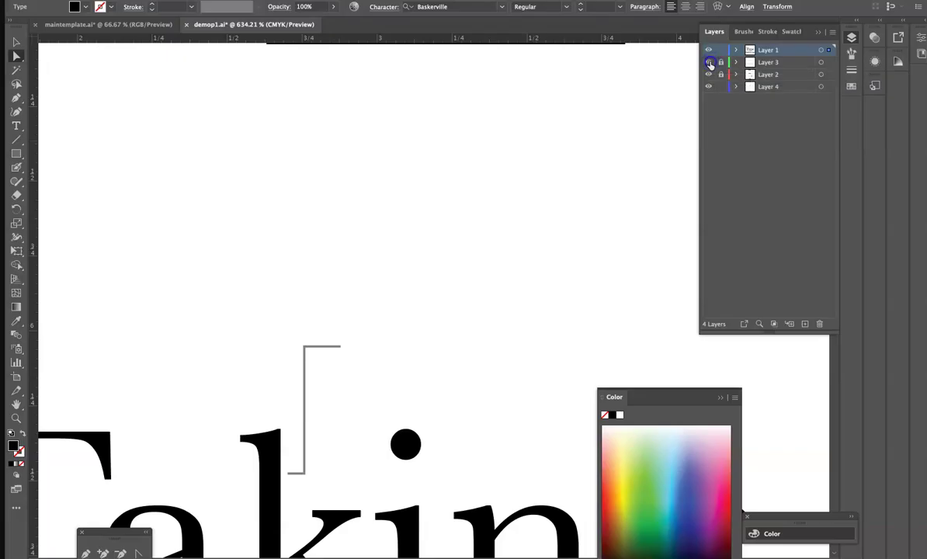
{"action": "left_click", "coordinate": [709, 50]}
{"action": "left_click", "coordinate": [709, 52]}
{"action": "left_click", "coordinate": [308, 438]}
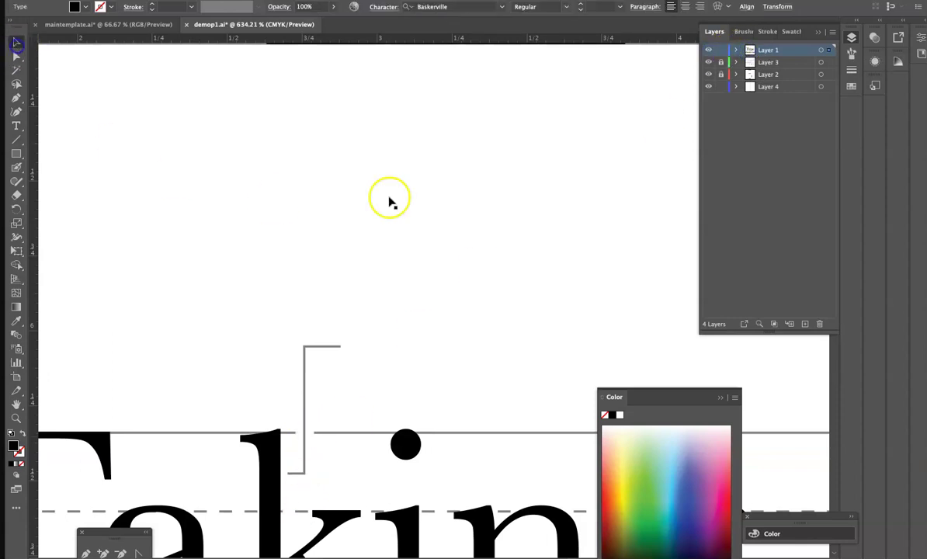
{"action": "scroll", "coordinate": [467, 158], "scroll_direction": "left", "scroll_amount": 1}
{"action": "key", "text": "ctrl+1"}
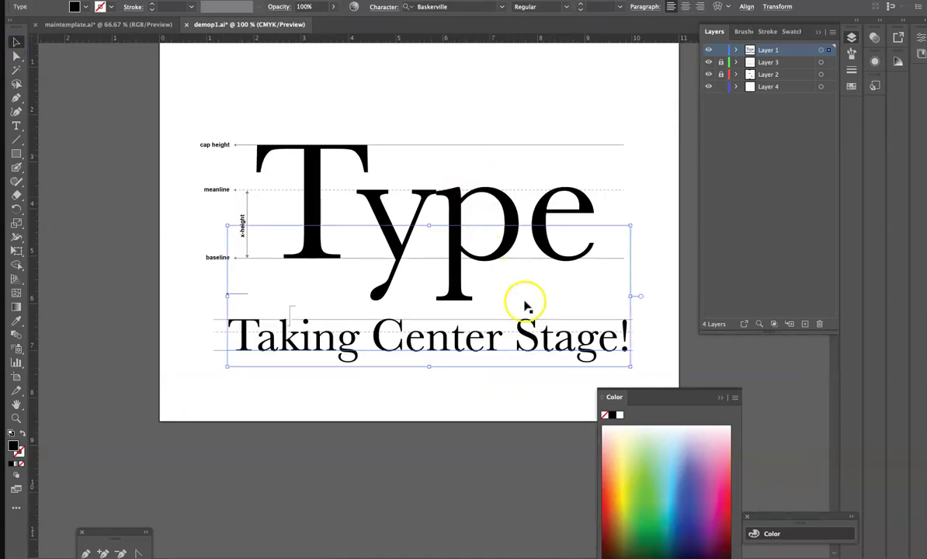
{"action": "left_click", "coordinate": [735, 49]}
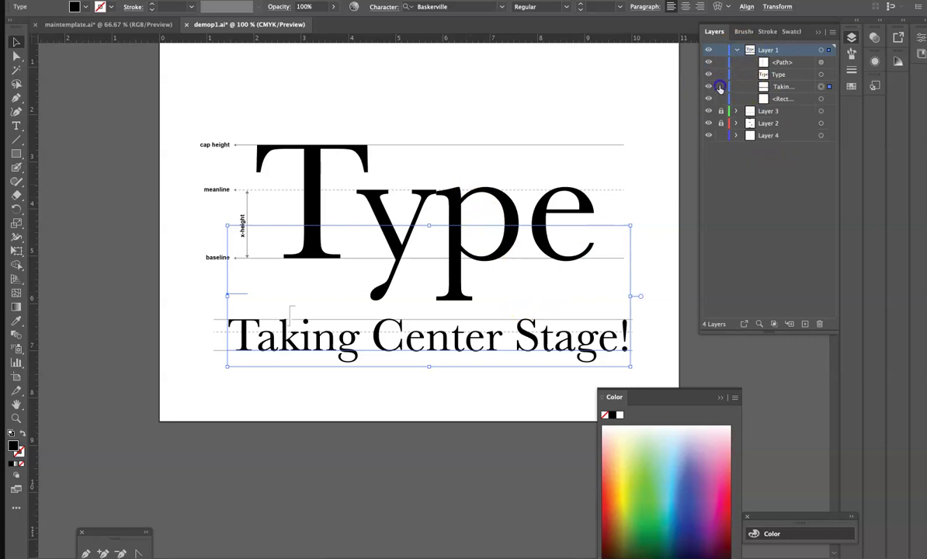
{"action": "left_click", "coordinate": [721, 86]}
Narrow the small white block where the bracket crosses the guide line
{"action": "left_click_drag", "start_coordinate": [283, 309], "coordinate": [466, 466]}
{"action": "left_click_drag", "start_coordinate": [534, 515], "coordinate": [397, 209]}
{"action": "left_click", "coordinate": [311, 237]}
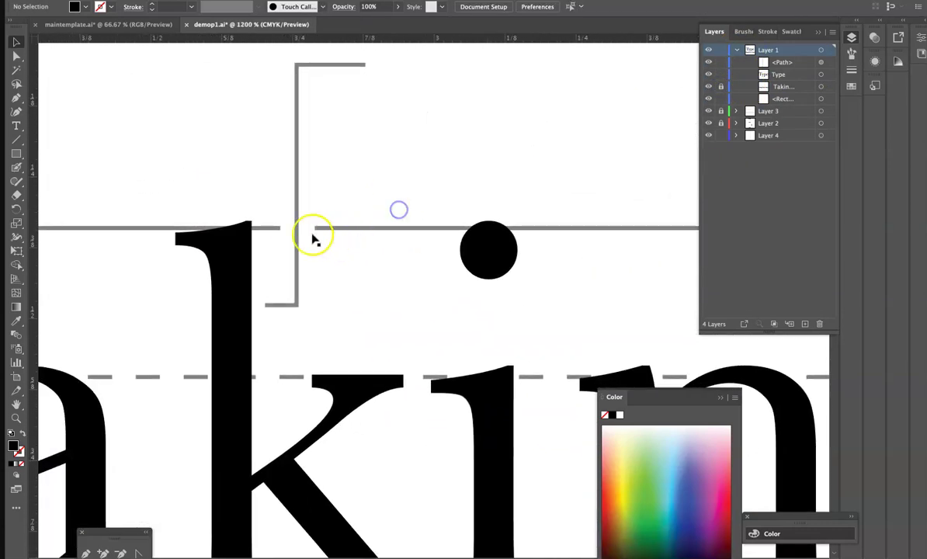
{"action": "left_click_drag", "start_coordinate": [315, 227], "coordinate": [287, 228]}
{"action": "left_click", "coordinate": [377, 301]}
{"action": "key", "text": "ctrl+minus"}
{"action": "key", "text": "ctrl+minus"}
{"action": "key", "text": "ctrl+minus"}
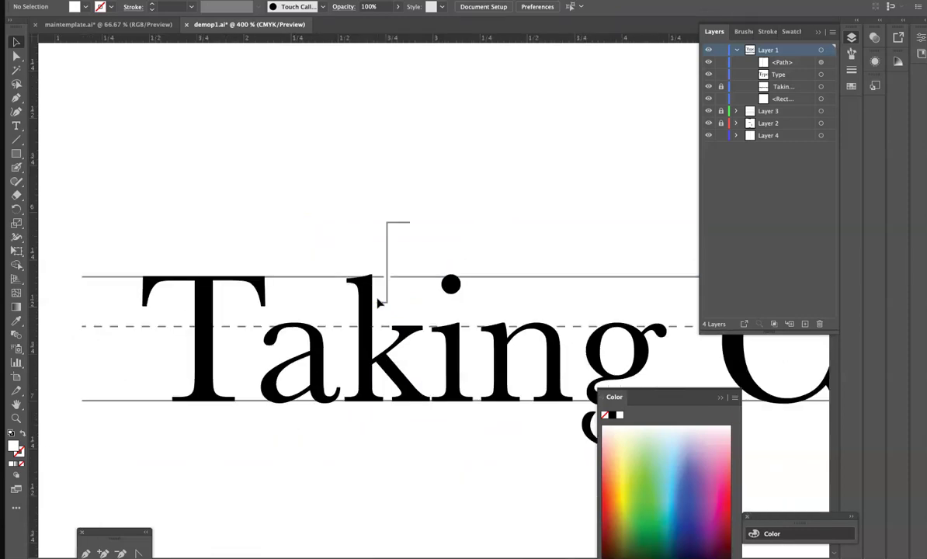
Give the bracket callout an Arrow 7 end arrowhead scaled to 75%
{"action": "left_click", "coordinate": [388, 300]}
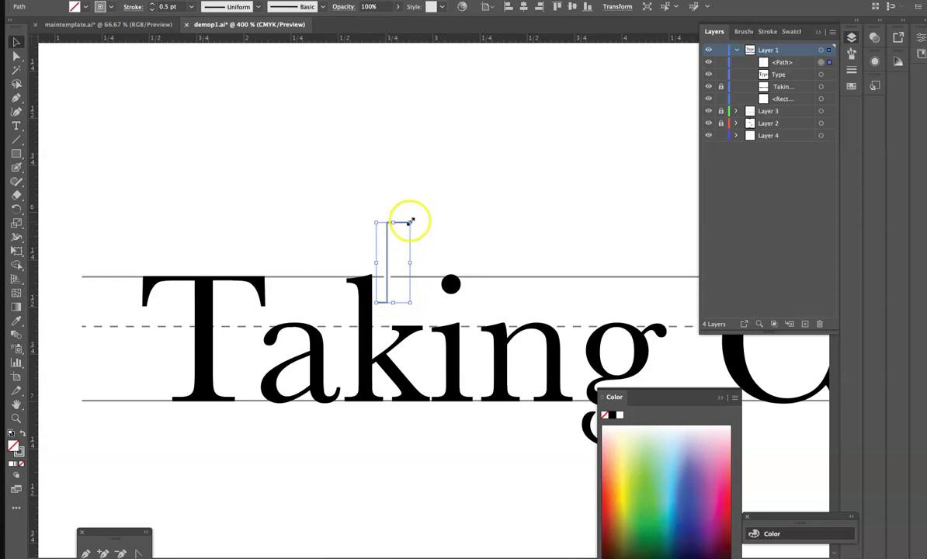
{"action": "left_click", "coordinate": [766, 32]}
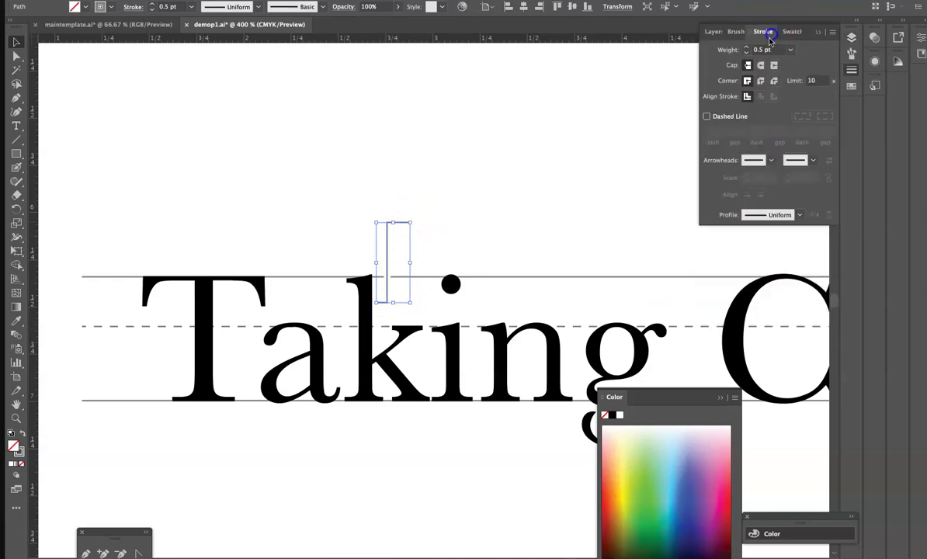
{"action": "left_click", "coordinate": [812, 162]}
{"action": "left_click", "coordinate": [789, 306]}
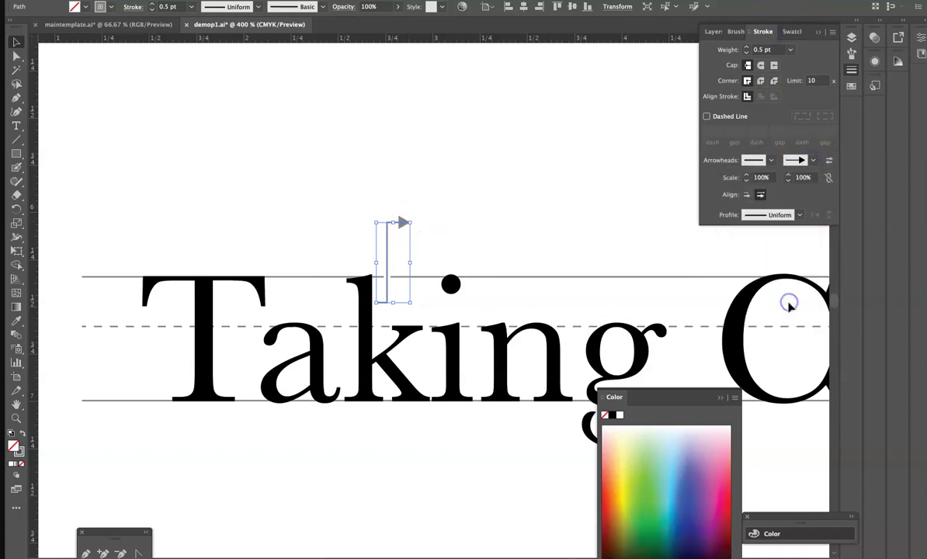
{"action": "left_click", "coordinate": [802, 178]}
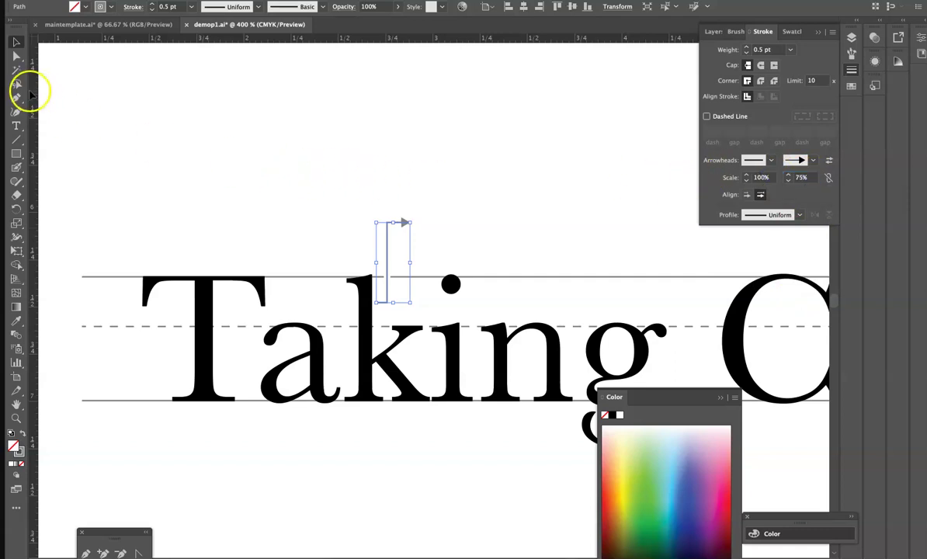
{"action": "left_click", "coordinate": [14, 123]}
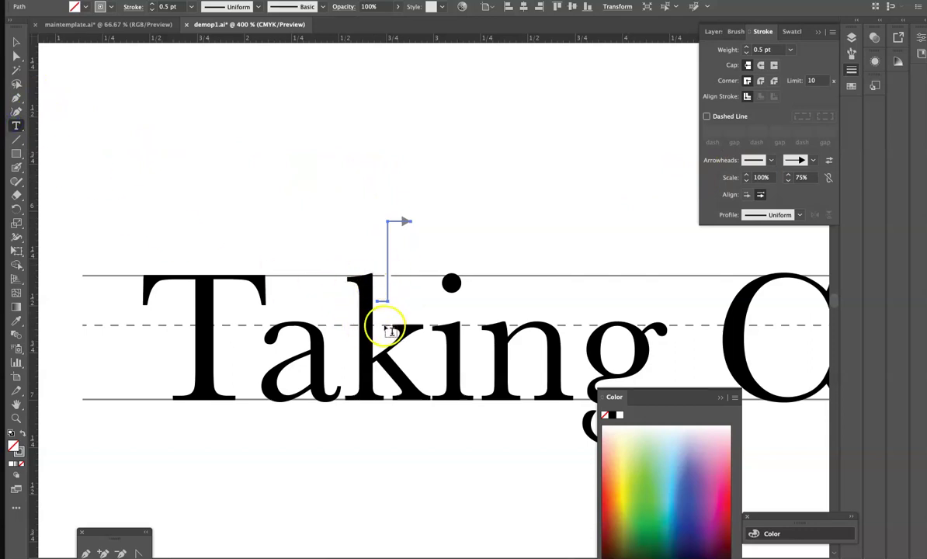
{"action": "left_click", "coordinate": [16, 41]}
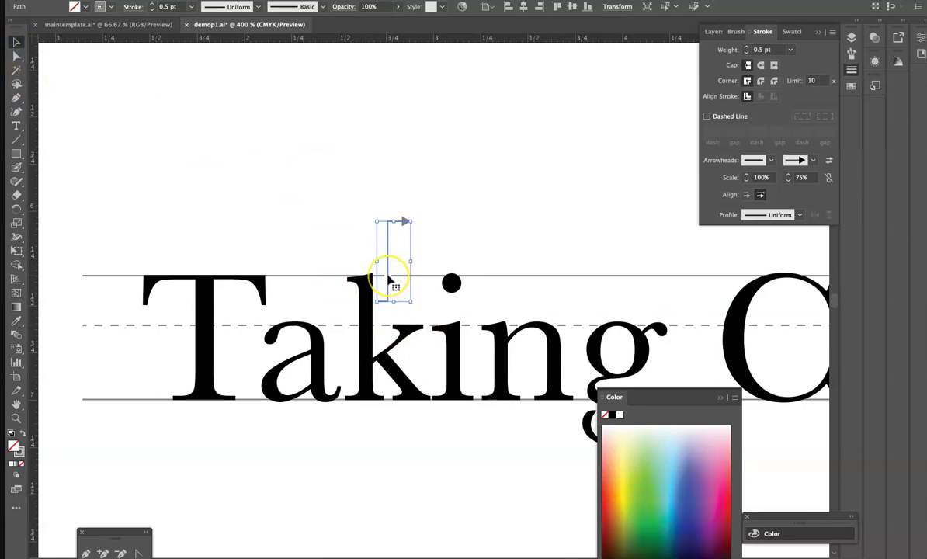
{"action": "scroll", "coordinate": [389, 280], "scroll_direction": "down", "scroll_amount": 2}
Nudge the arrow callout slightly right so it clears the k's stem
{"action": "scroll", "coordinate": [389, 279], "scroll_direction": "up", "scroll_amount": 3}
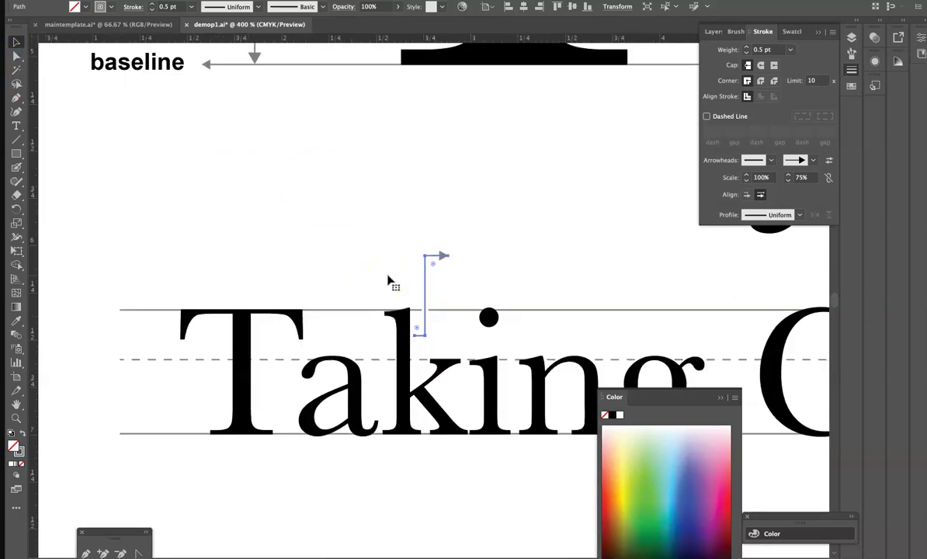
{"action": "left_click", "coordinate": [393, 306]}
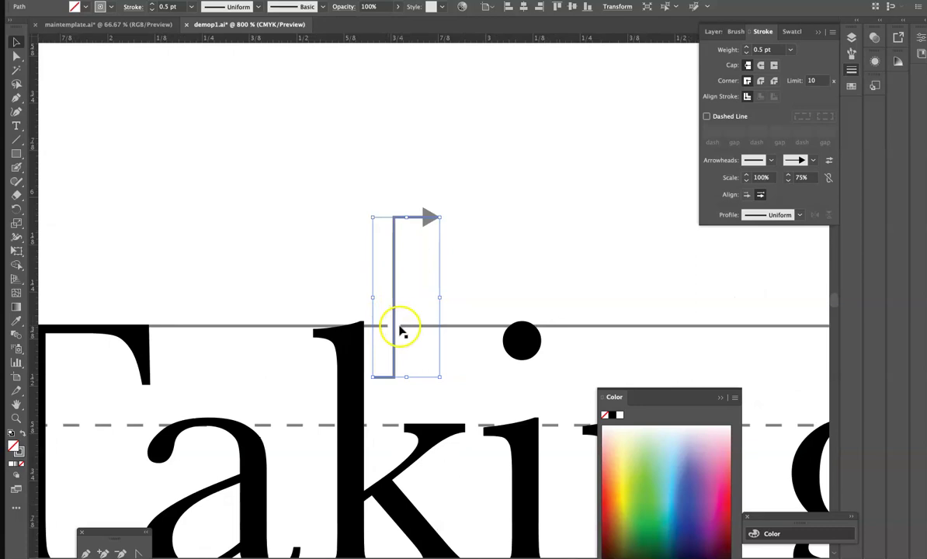
{"action": "left_click", "coordinate": [118, 139]}
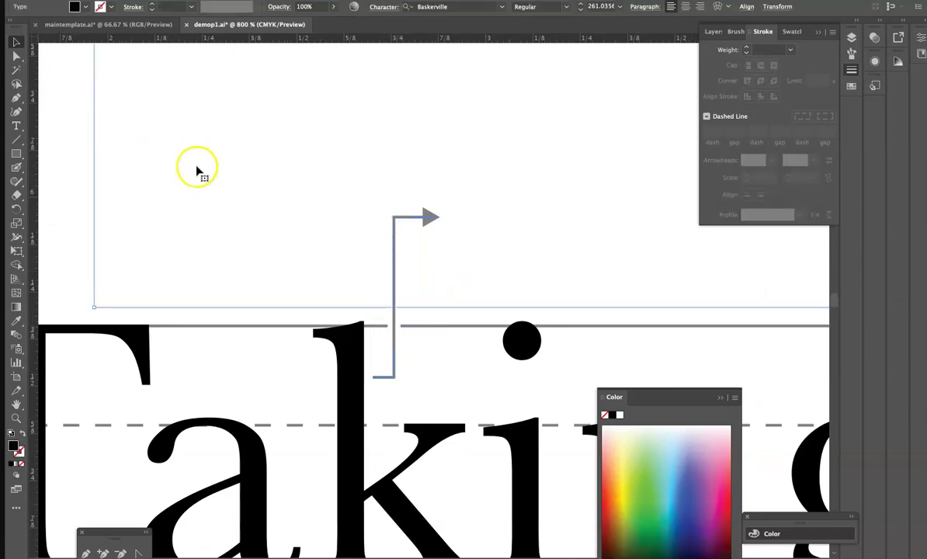
{"action": "left_click", "coordinate": [296, 394]}
{"action": "left_click", "coordinate": [391, 328]}
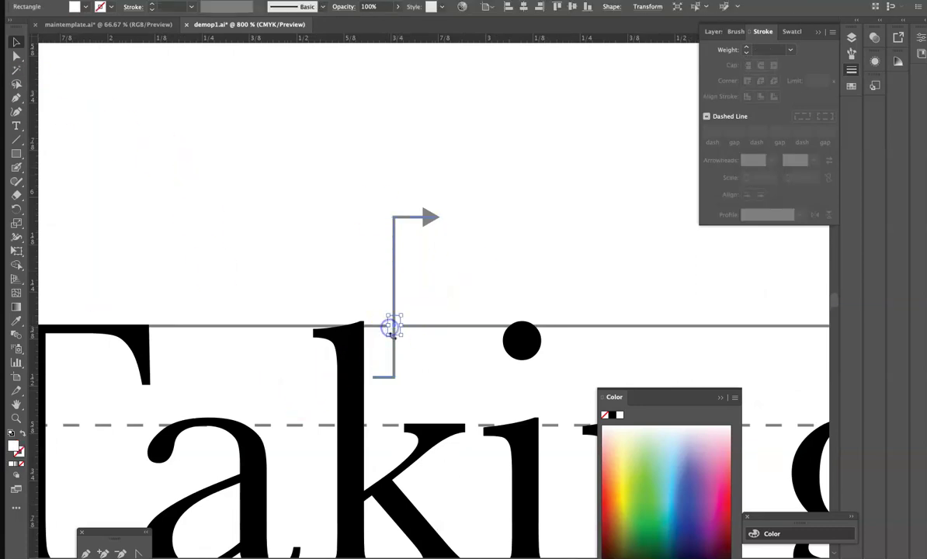
{"action": "left_click", "coordinate": [393, 354]}
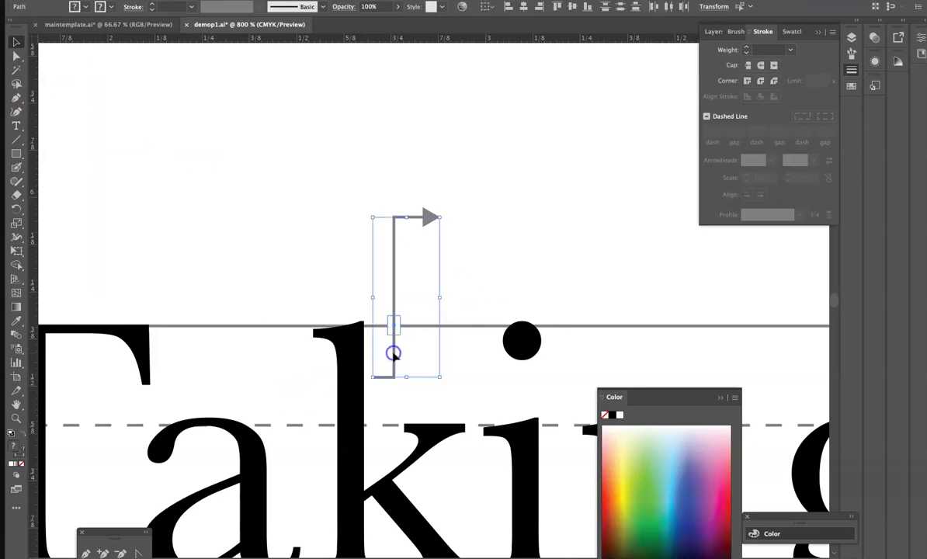
{"action": "key", "text": "Right"}
{"action": "key", "text": "Right"}
{"action": "key", "text": "Right"}
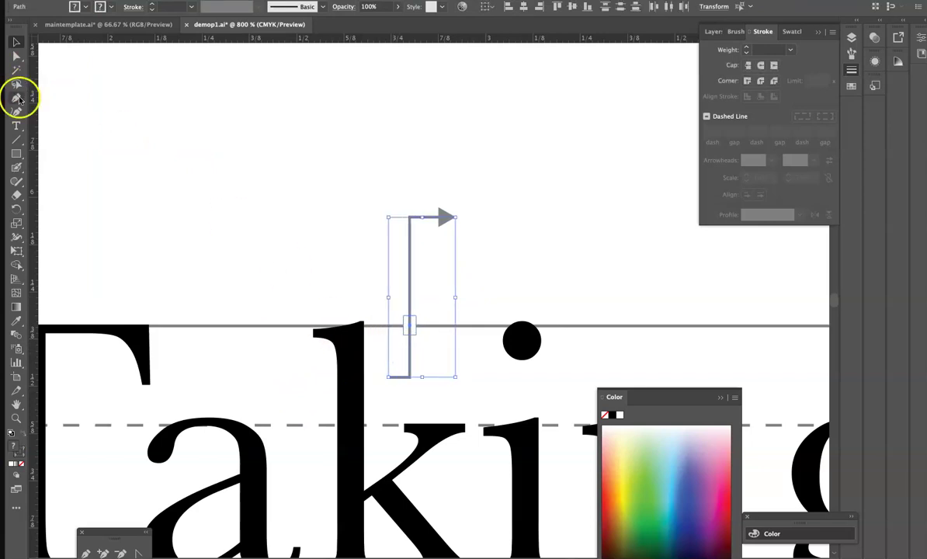
{"action": "left_click", "coordinate": [65, 83]}
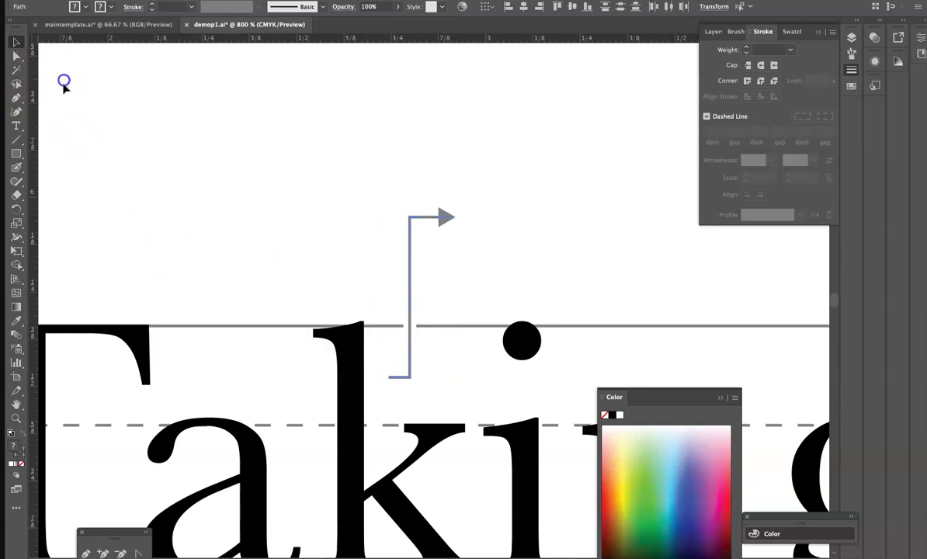
{"action": "left_click", "coordinate": [16, 110]}
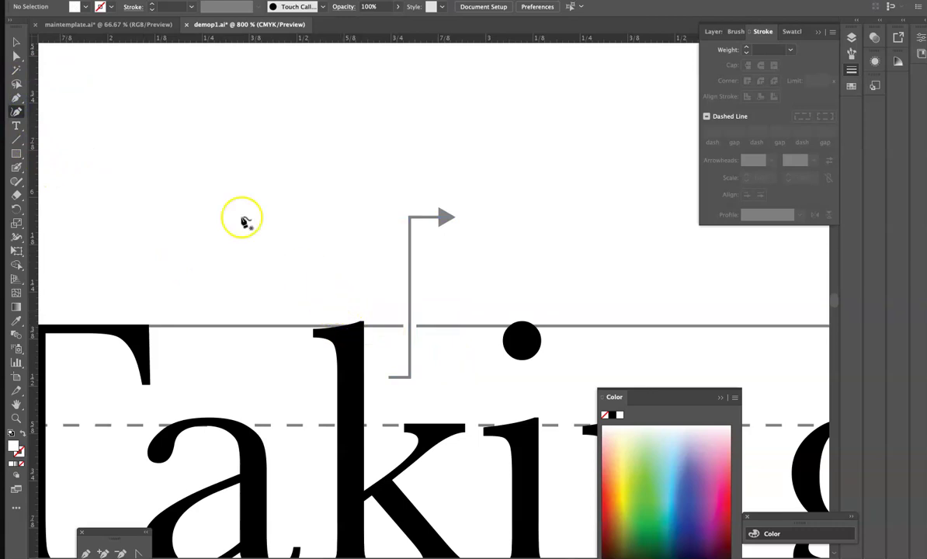
Draw a rectangular path beside the k's ascender and eyedropper the letters' black fill onto it
{"action": "left_click", "coordinate": [16, 97]}
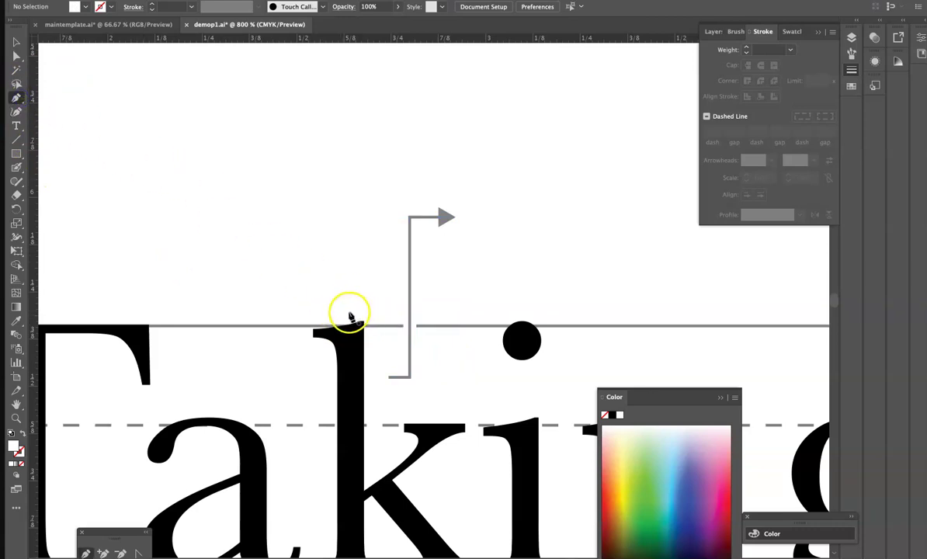
{"action": "left_click", "coordinate": [346, 313]}
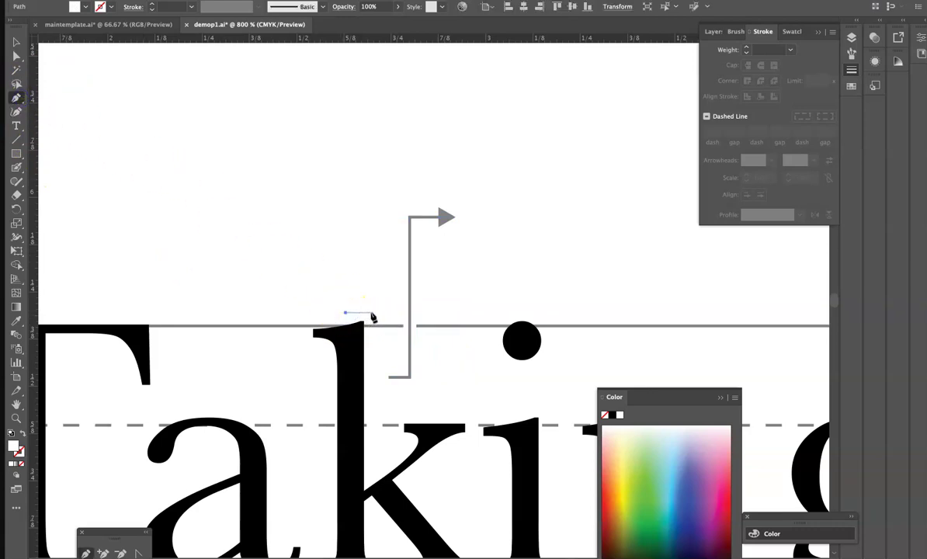
{"action": "left_click", "coordinate": [372, 314]}
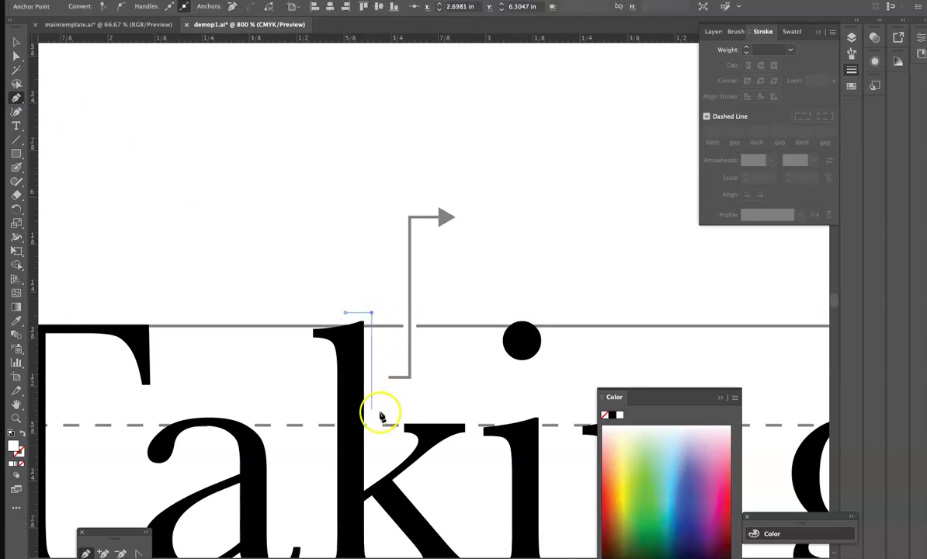
{"action": "left_click", "coordinate": [373, 424]}
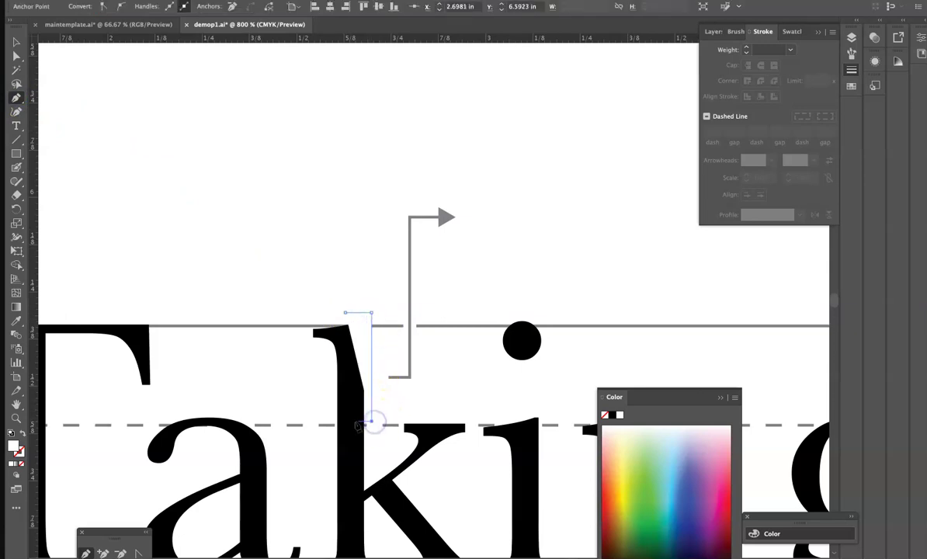
{"action": "left_click", "coordinate": [350, 424]}
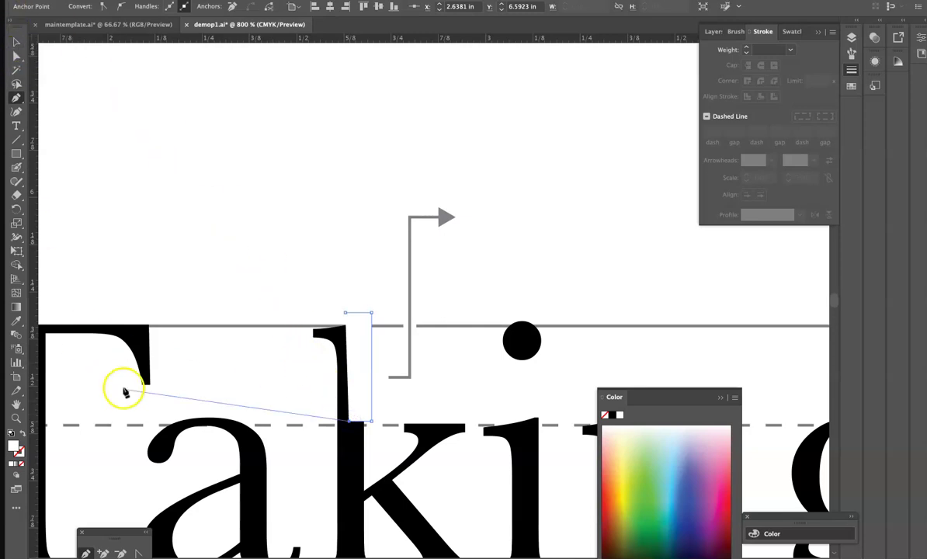
{"action": "left_click", "coordinate": [15, 322]}
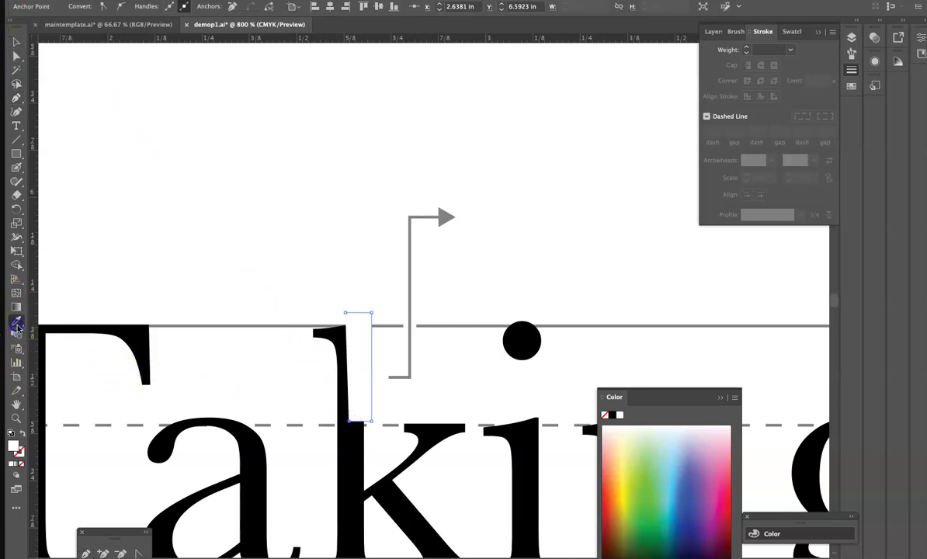
{"action": "left_click", "coordinate": [191, 323]}
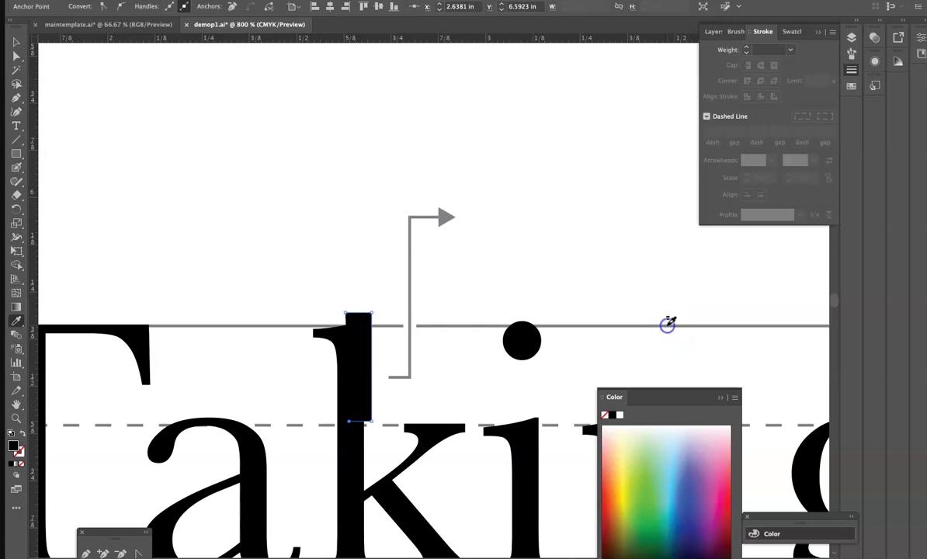
Make the k's bracket an unfilled outline with a 0.5 pt grey stroke
{"action": "left_click", "coordinate": [21, 433]}
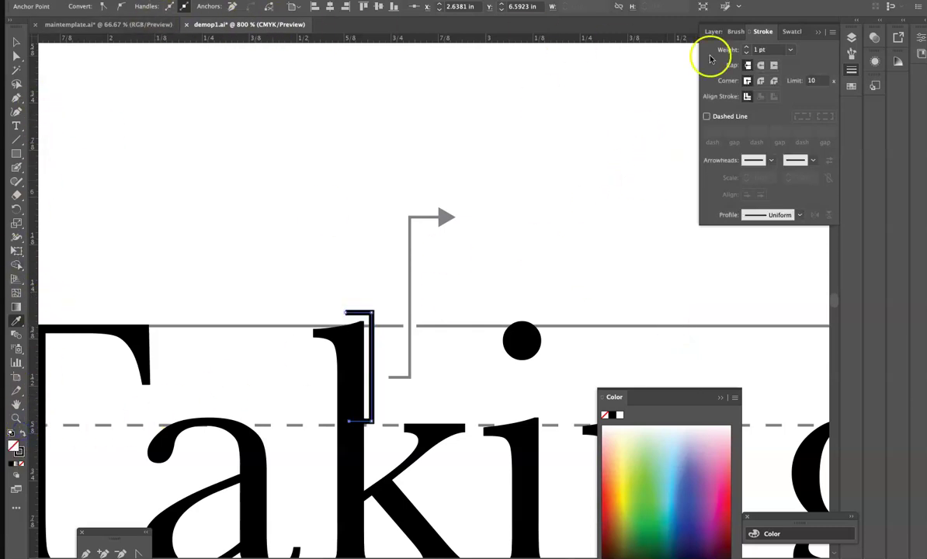
{"action": "left_click", "coordinate": [791, 50]}
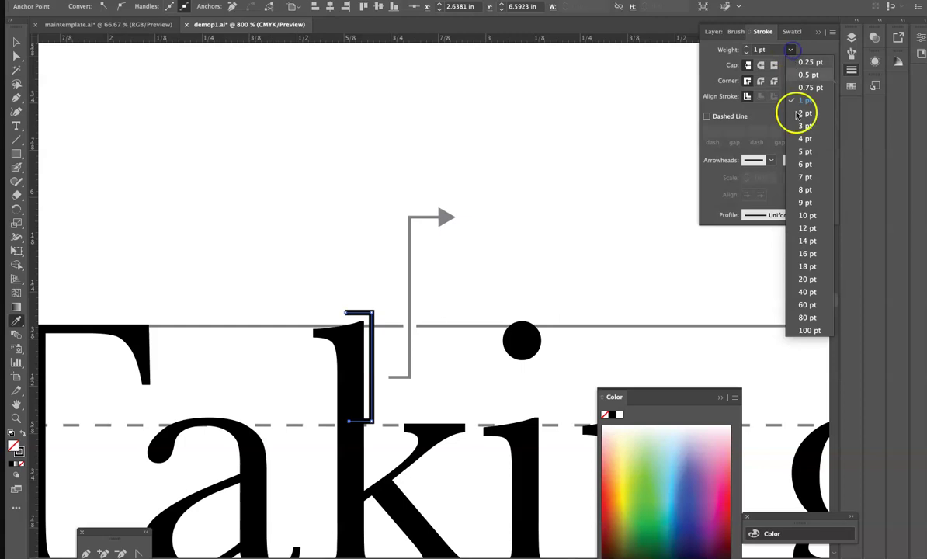
{"action": "left_click", "coordinate": [808, 75]}
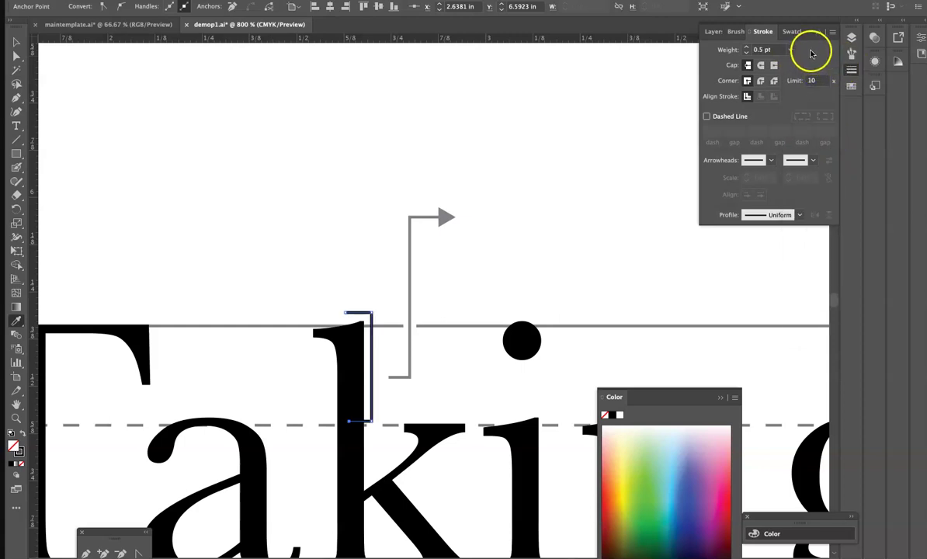
{"action": "left_click", "coordinate": [792, 32]}
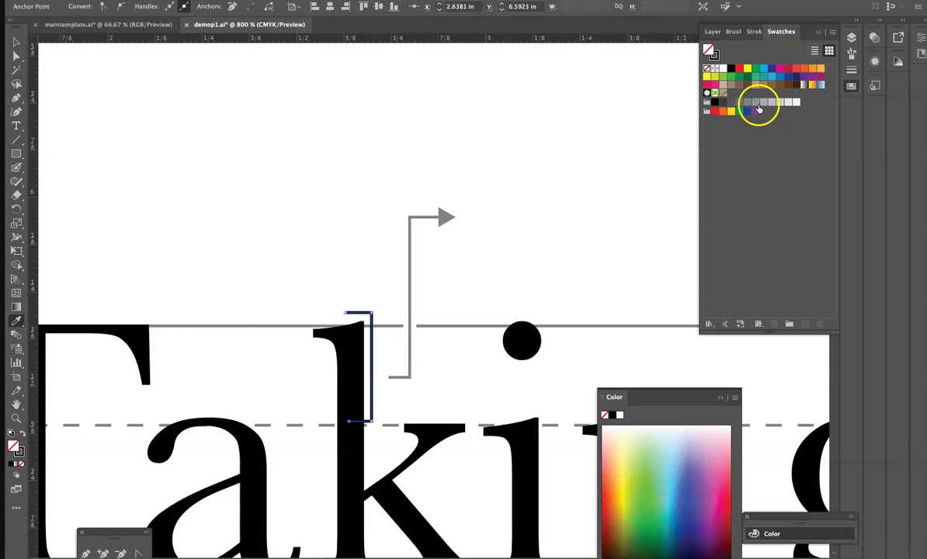
{"action": "left_click", "coordinate": [746, 103]}
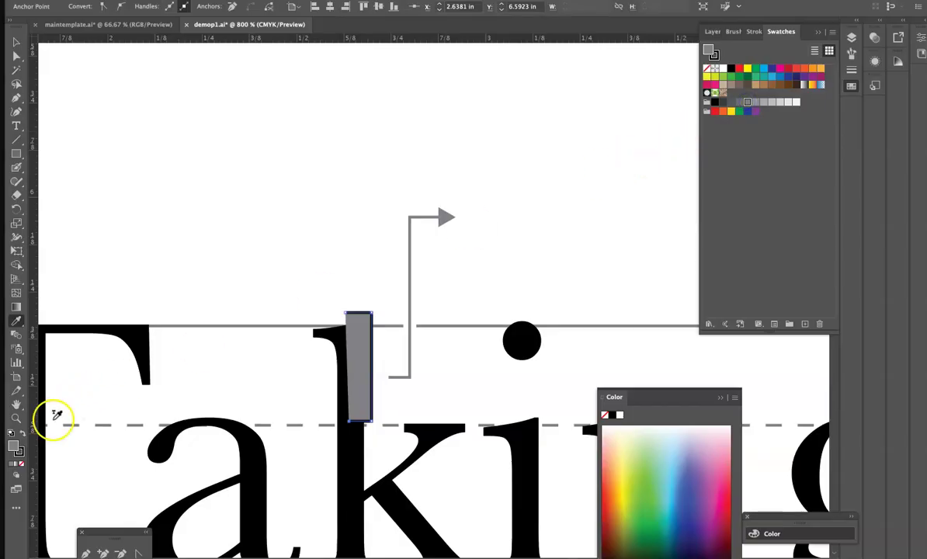
{"action": "left_click", "coordinate": [23, 437]}
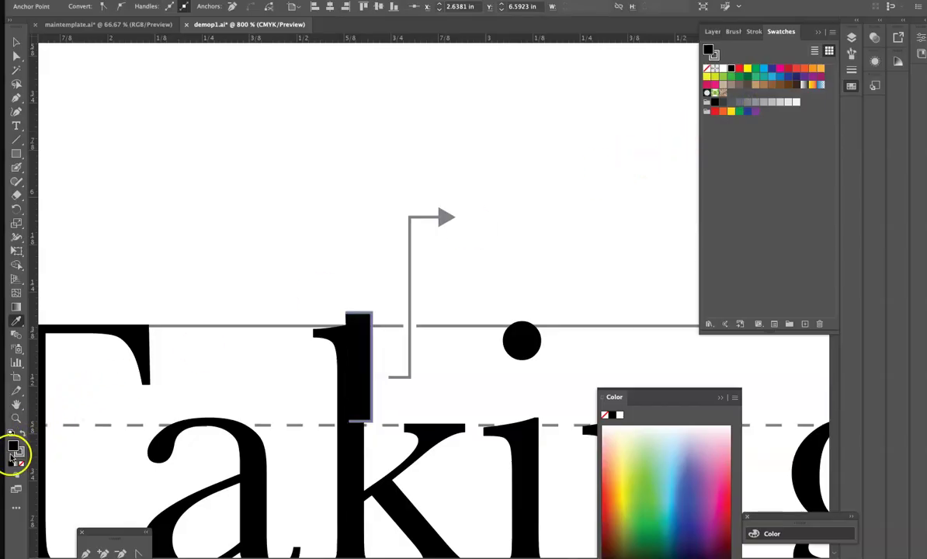
{"action": "left_click", "coordinate": [21, 464]}
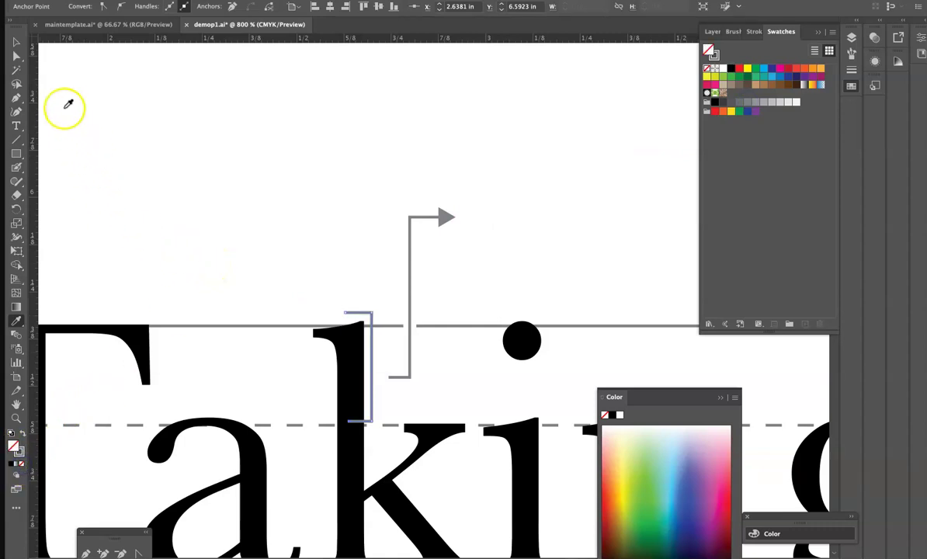
{"action": "left_click", "coordinate": [16, 42]}
{"action": "left_click", "coordinate": [347, 427]}
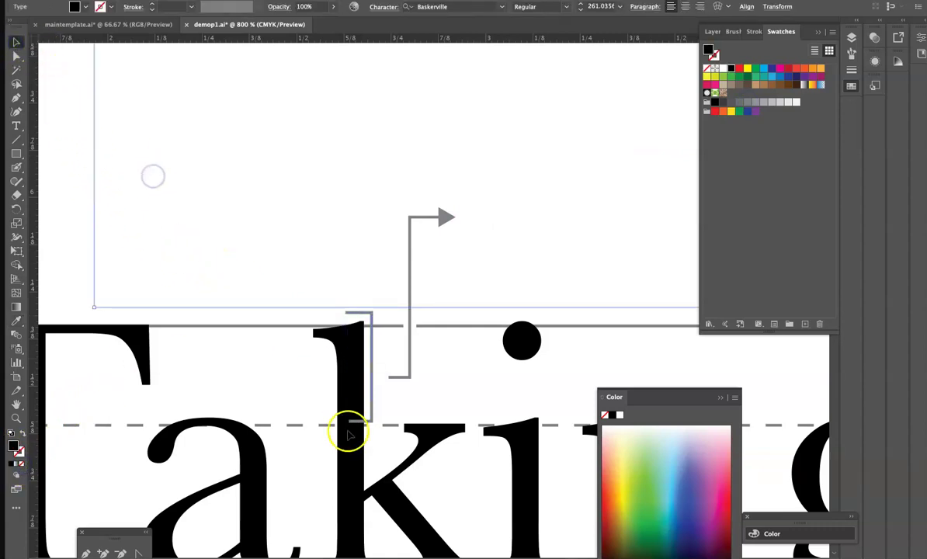
{"action": "scroll", "coordinate": [367, 379], "scroll_direction": "down", "scroll_amount": 1}
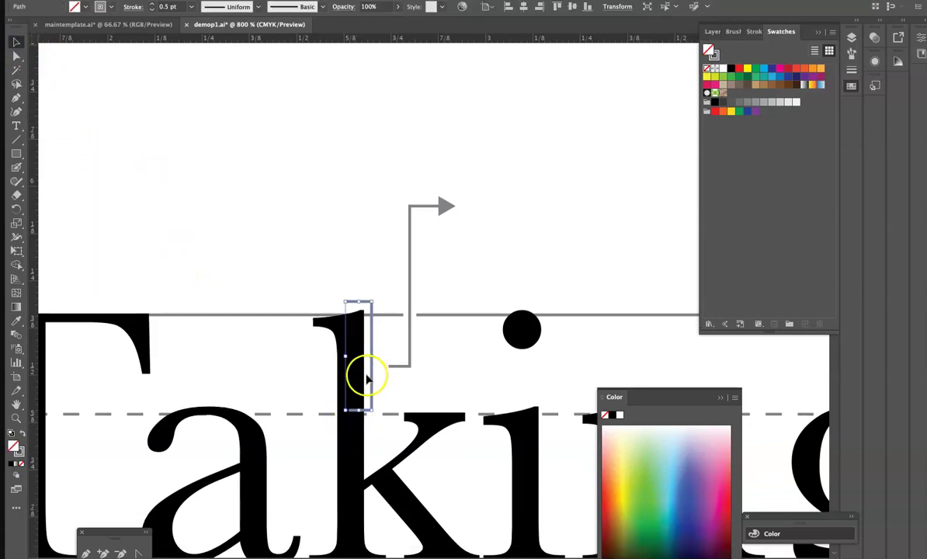
{"action": "left_click", "coordinate": [17, 56]}
{"action": "left_click", "coordinate": [349, 305]}
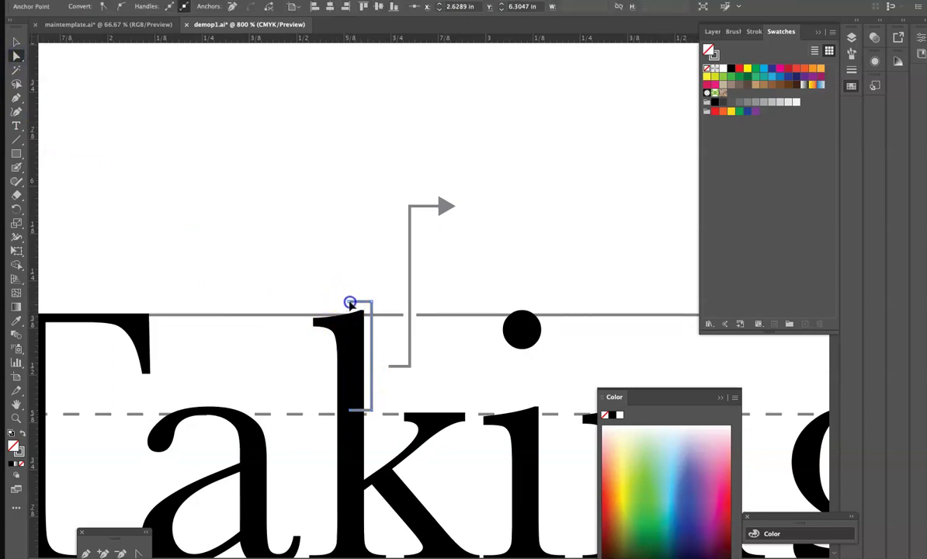
{"action": "left_click", "coordinate": [361, 300]}
{"action": "left_click", "coordinate": [359, 410]}
{"action": "left_click", "coordinate": [349, 411]}
{"action": "left_click", "coordinate": [348, 412], "text": "shift"}
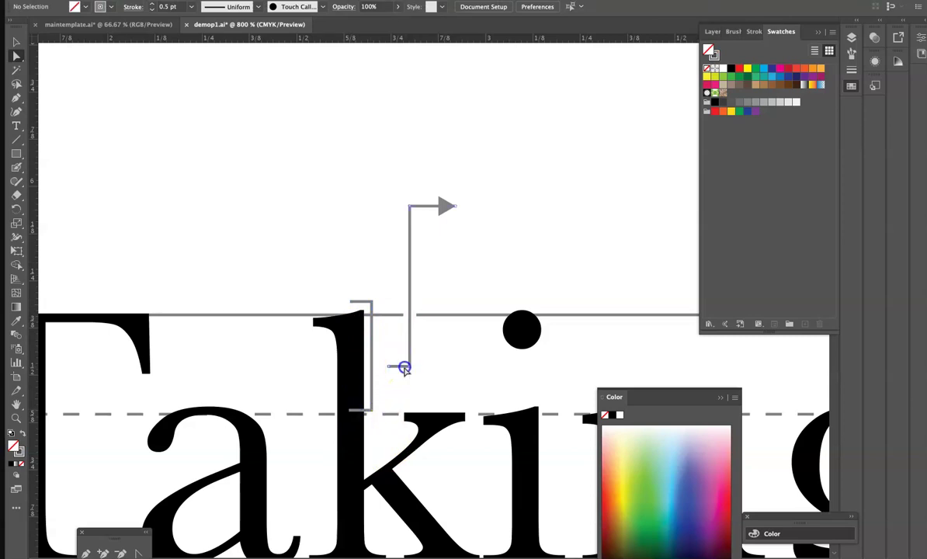
{"action": "left_click", "coordinate": [414, 315]}
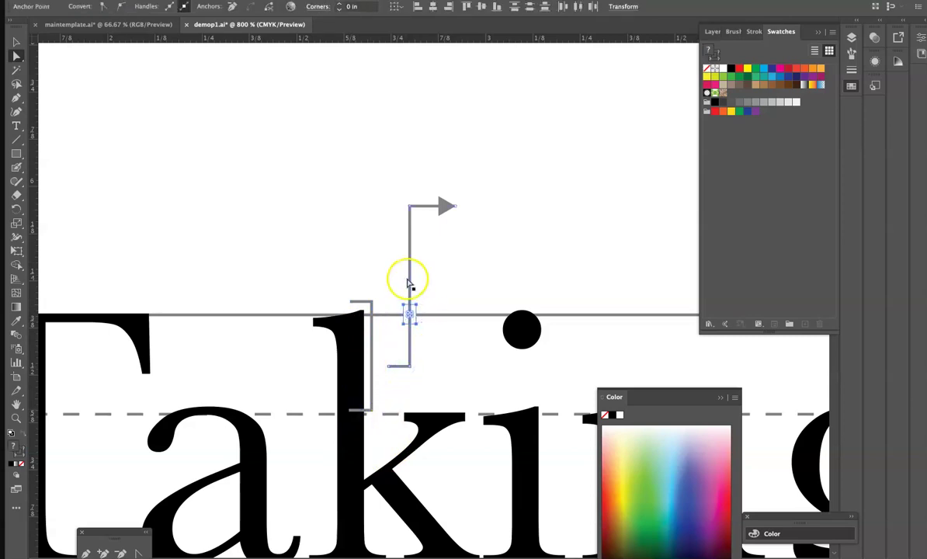
{"action": "left_click_drag", "start_coordinate": [410, 278], "coordinate": [404, 275]}
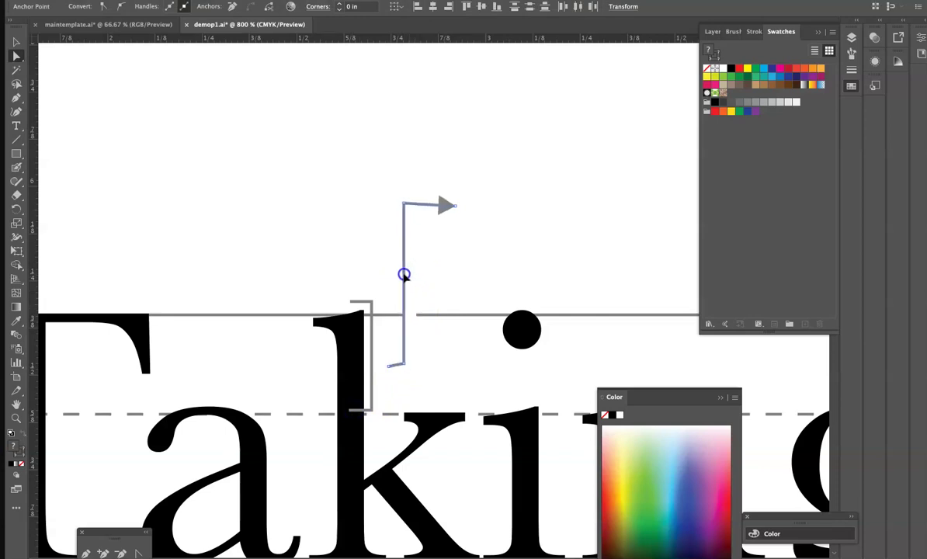
{"action": "key", "text": "ctrl+z"}
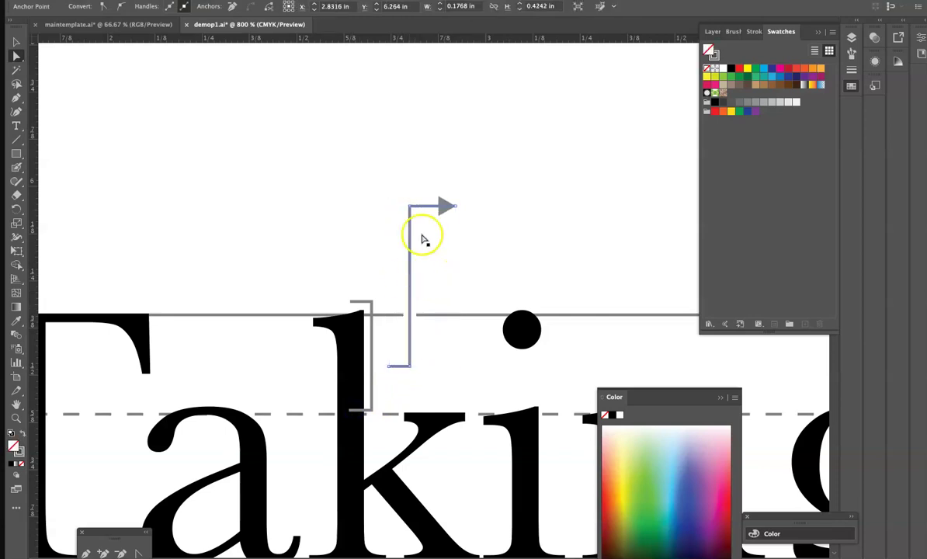
{"action": "left_click", "coordinate": [17, 42]}
{"action": "left_click", "coordinate": [401, 268]}
{"action": "left_click", "coordinate": [410, 279]}
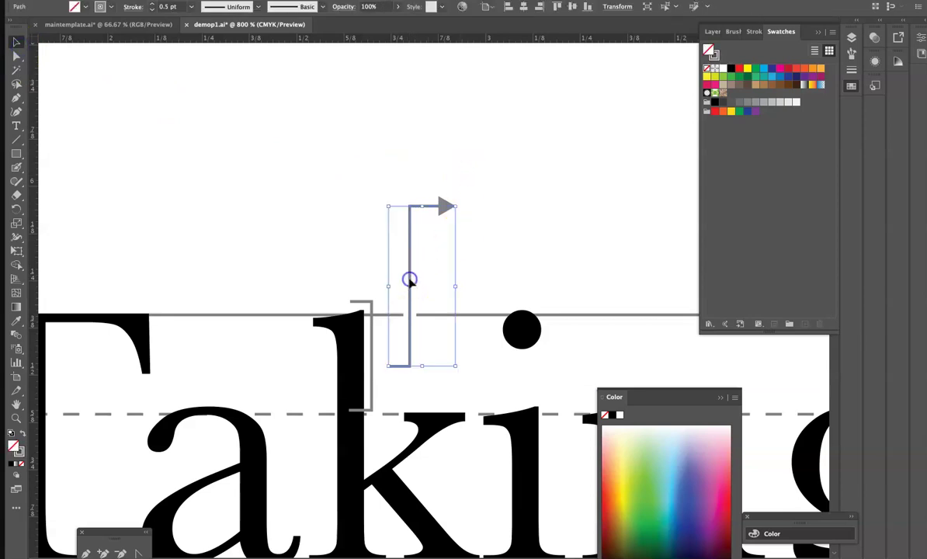
{"action": "left_click", "coordinate": [415, 320]}
{"action": "left_click", "coordinate": [455, 286]}
{"action": "left_click", "coordinate": [441, 425]}
{"action": "left_click", "coordinate": [414, 324]}
{"action": "left_click", "coordinate": [512, 299]}
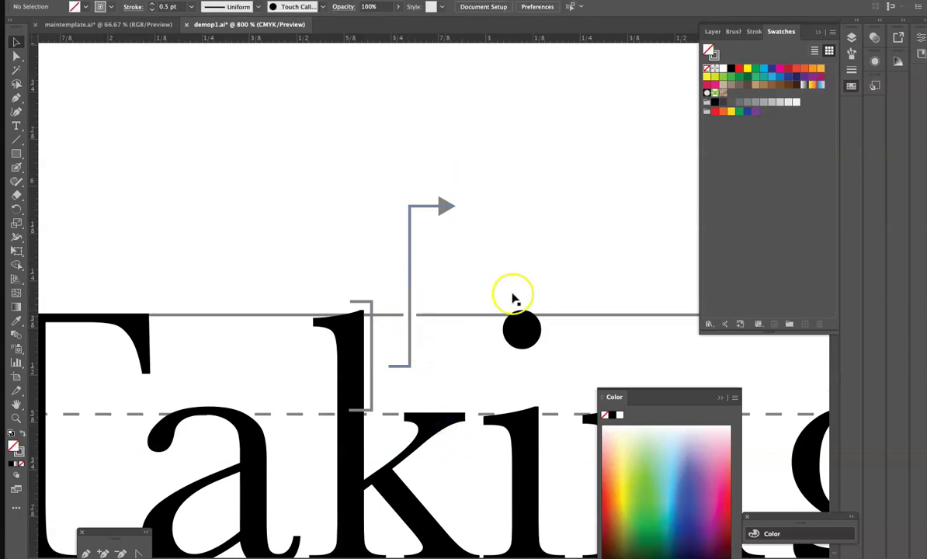
{"action": "left_click", "coordinate": [416, 318]}
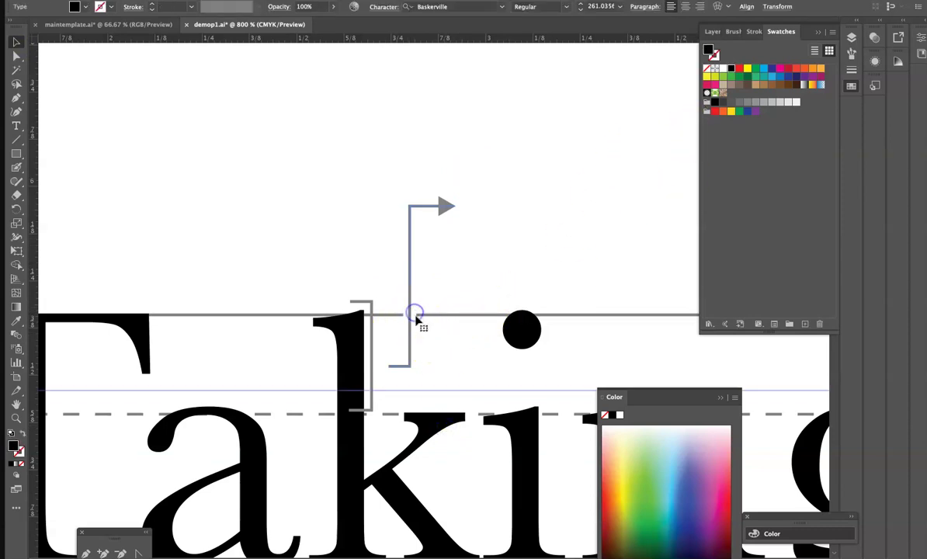
{"action": "key", "text": "ctrl+1"}
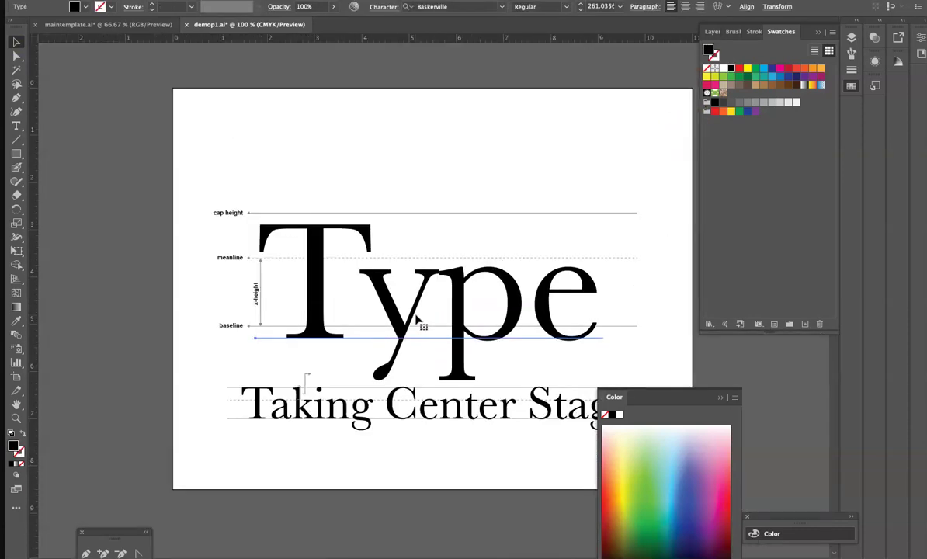
{"action": "left_click", "coordinate": [417, 319]}
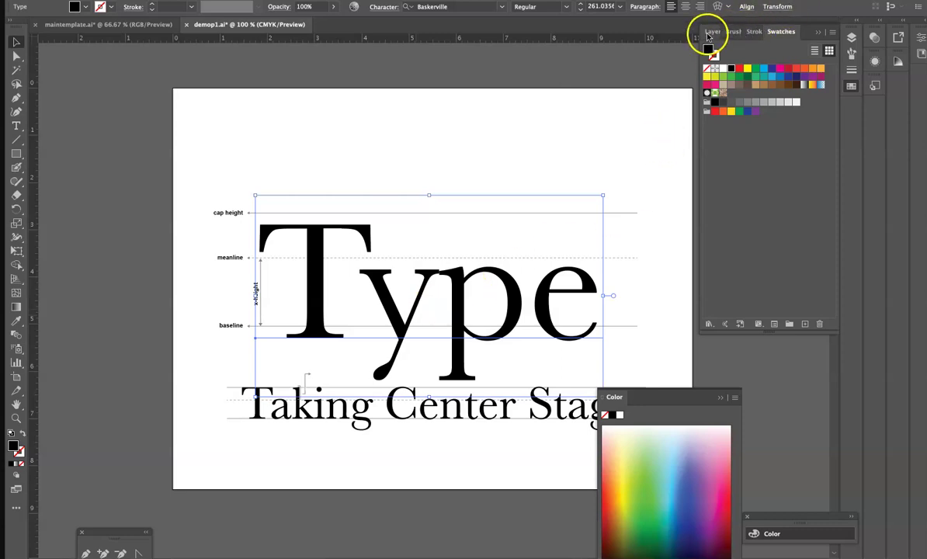
Lock the Type text object and nudge the ascender callout arrow left toward its bracket
{"action": "left_click", "coordinate": [713, 31]}
{"action": "left_click", "coordinate": [721, 86]}
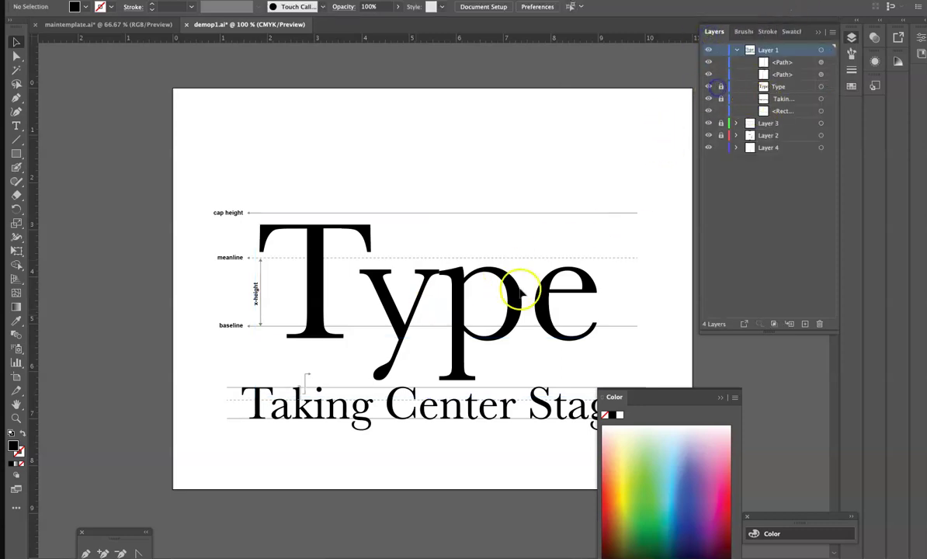
{"action": "left_click_drag", "start_coordinate": [287, 396], "coordinate": [435, 446]}
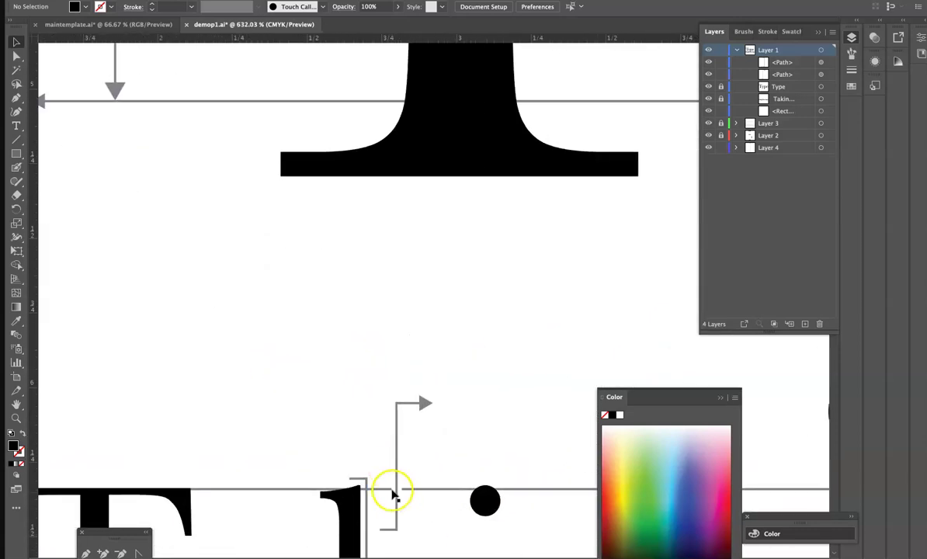
{"action": "left_click", "coordinate": [393, 488]}
{"action": "right_click", "coordinate": [396, 472]}
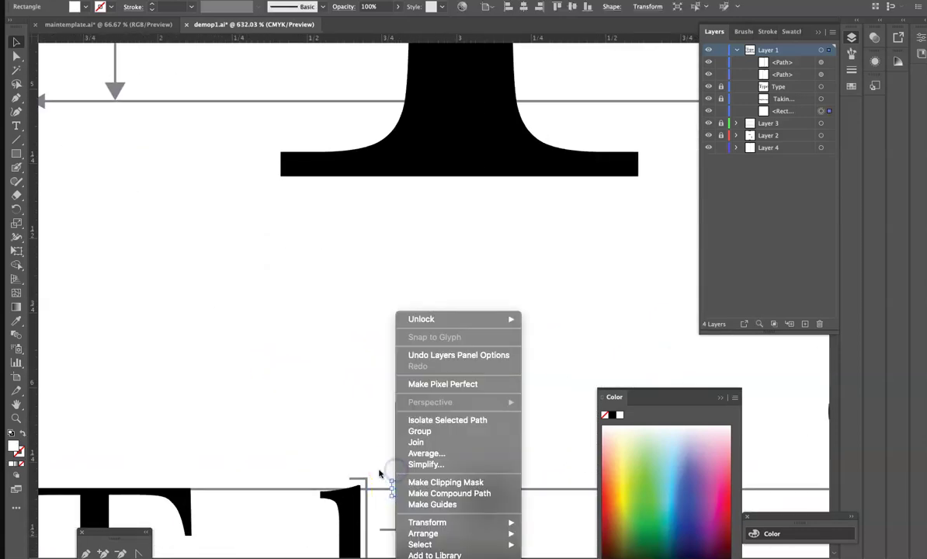
{"action": "left_click", "coordinate": [380, 473]}
{"action": "left_click", "coordinate": [397, 463]}
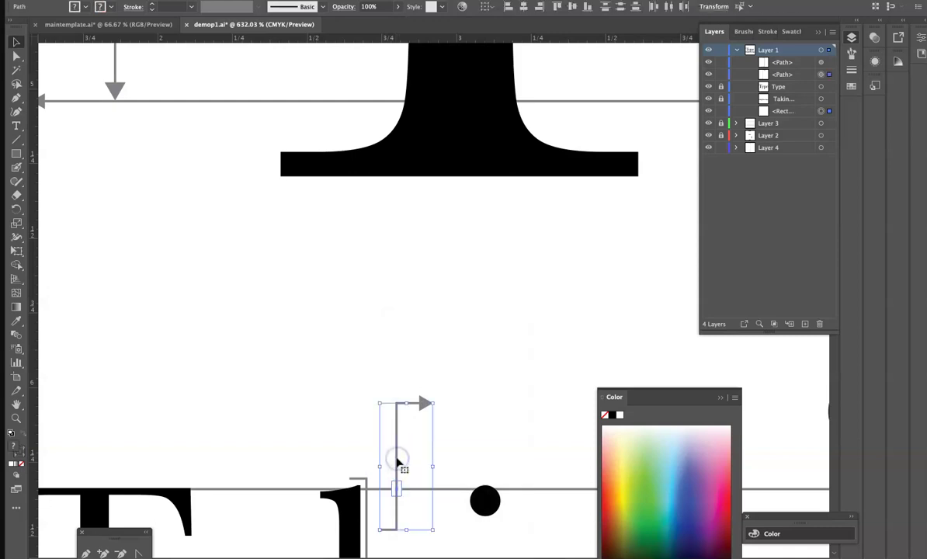
{"action": "left_click_drag", "start_coordinate": [396, 459], "coordinate": [384, 459]}
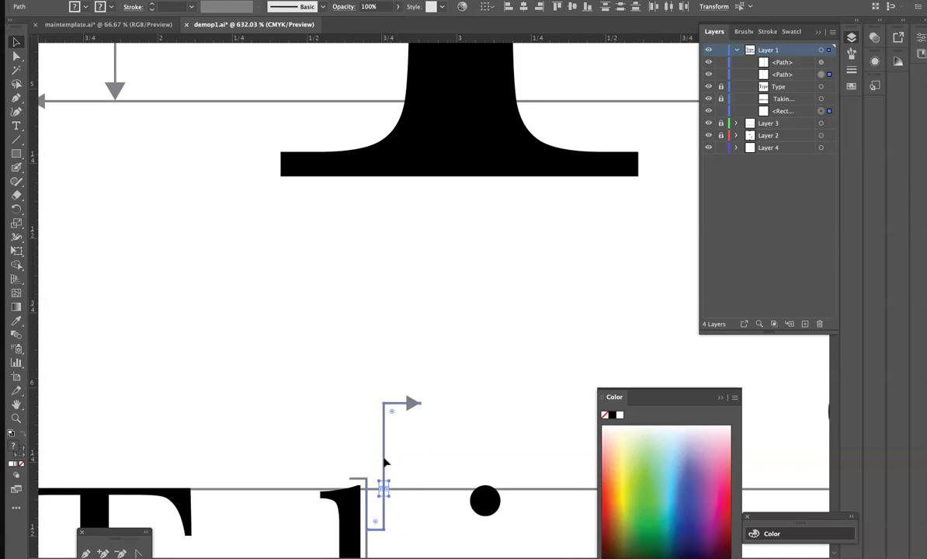
Zoom back out and toggle the Layer 3 guide lines and Layer 2 labels off and on
{"action": "key", "text": "ctrl+minus"}
{"action": "key", "text": "ctrl+minus"}
{"action": "key", "text": "ctrl+minus"}
{"action": "key", "text": "ctrl+minus"}
{"action": "left_click_drag", "start_coordinate": [446, 488], "coordinate": [223, 472]}
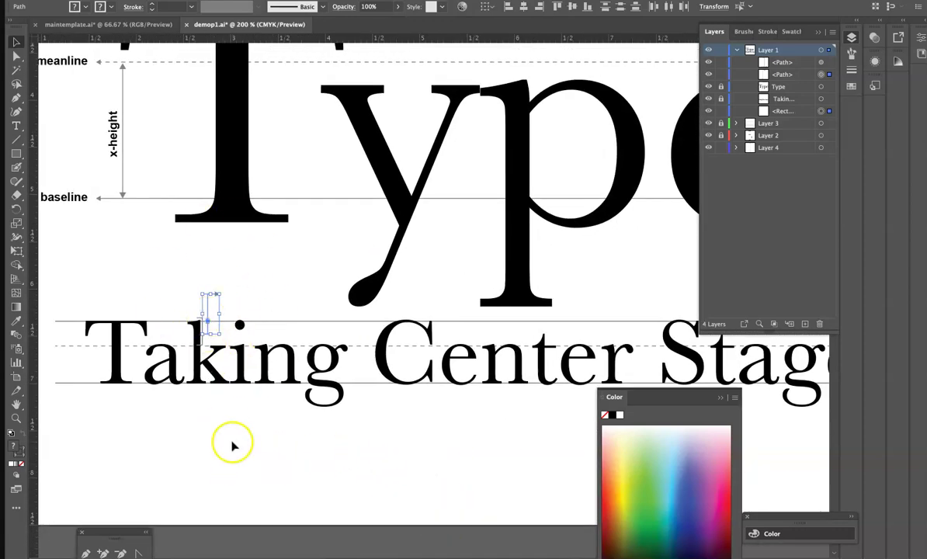
{"action": "left_click", "coordinate": [233, 440]}
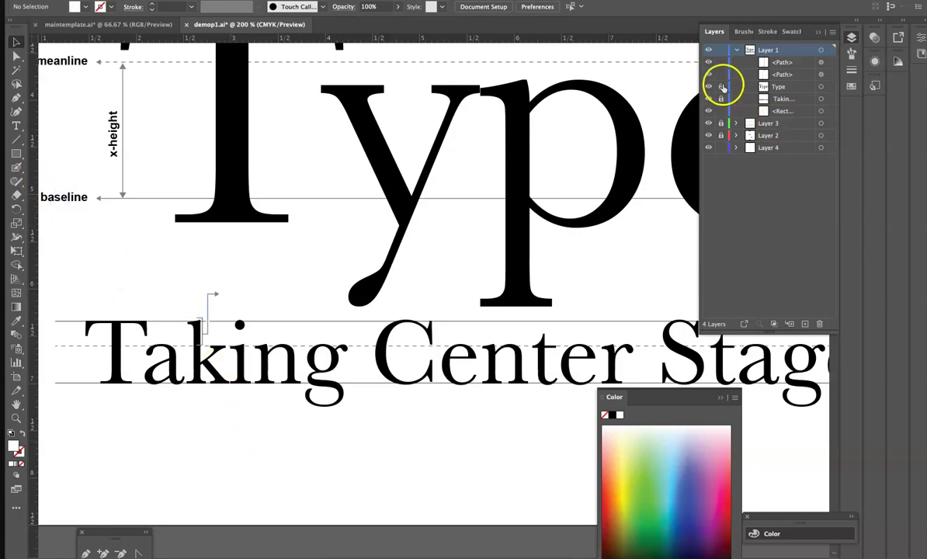
{"action": "left_click", "coordinate": [708, 124]}
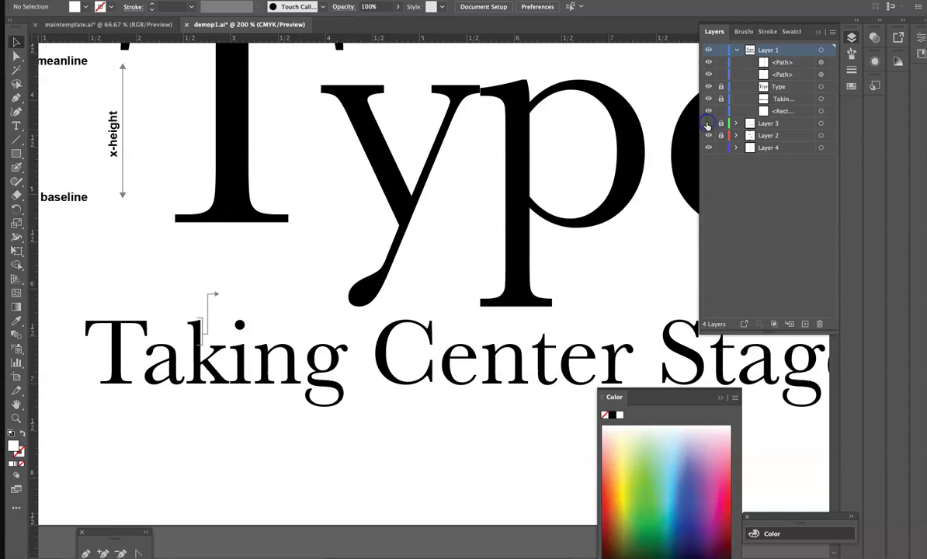
{"action": "left_click", "coordinate": [709, 124]}
{"action": "left_click", "coordinate": [708, 136]}
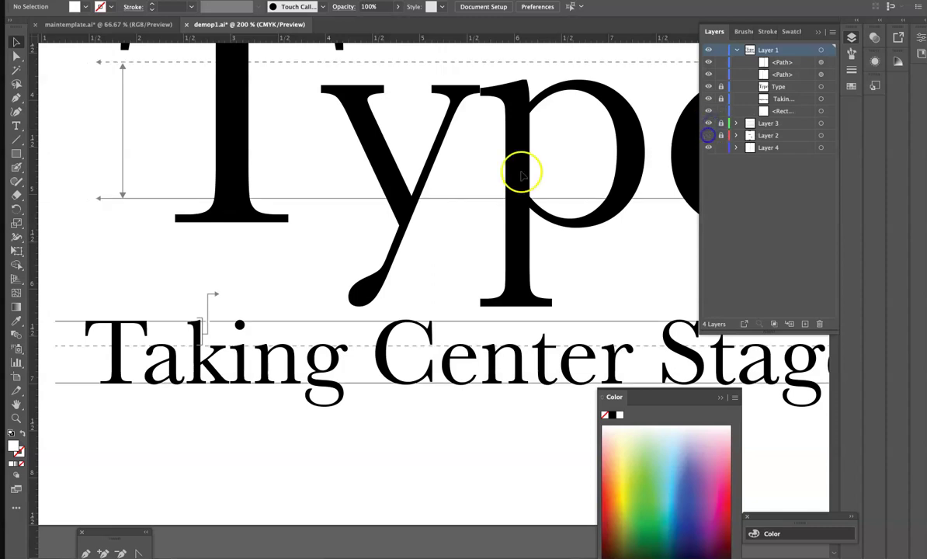
{"action": "left_click", "coordinate": [709, 136]}
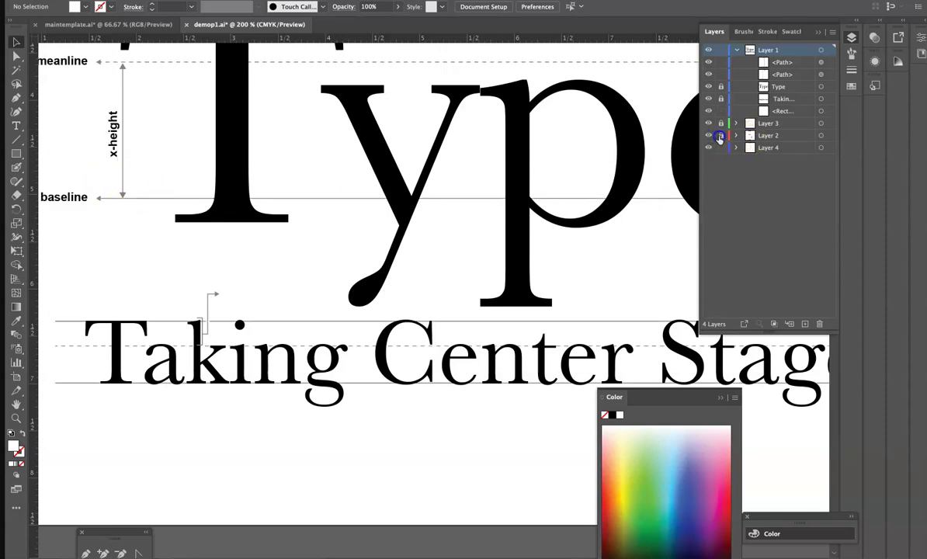
Alt-drag a copy of the baseline label to the arrow above Taking
{"action": "left_click", "coordinate": [68, 200]}
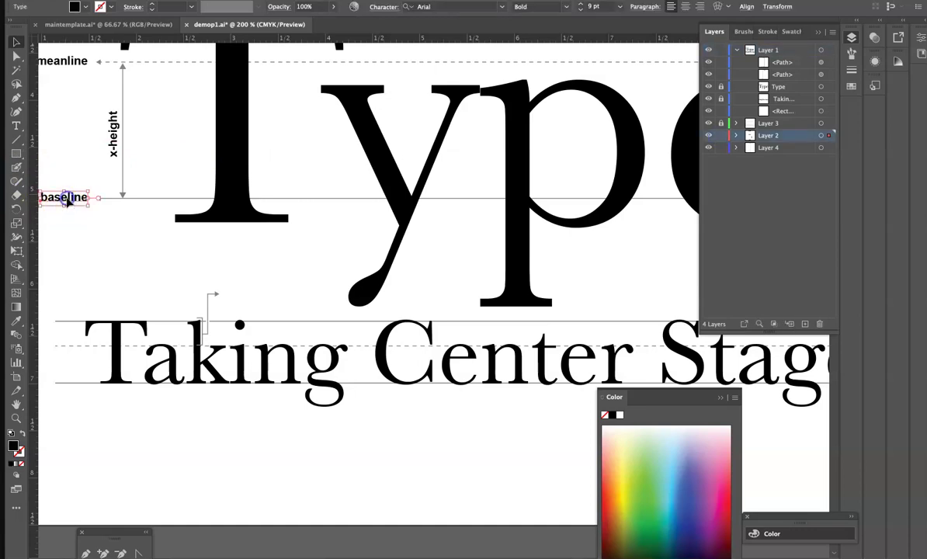
{"action": "left_click_drag", "start_coordinate": [67, 199], "coordinate": [249, 295]}
{"action": "left_click", "coordinate": [16, 125]}
{"action": "left_click", "coordinate": [223, 293]}
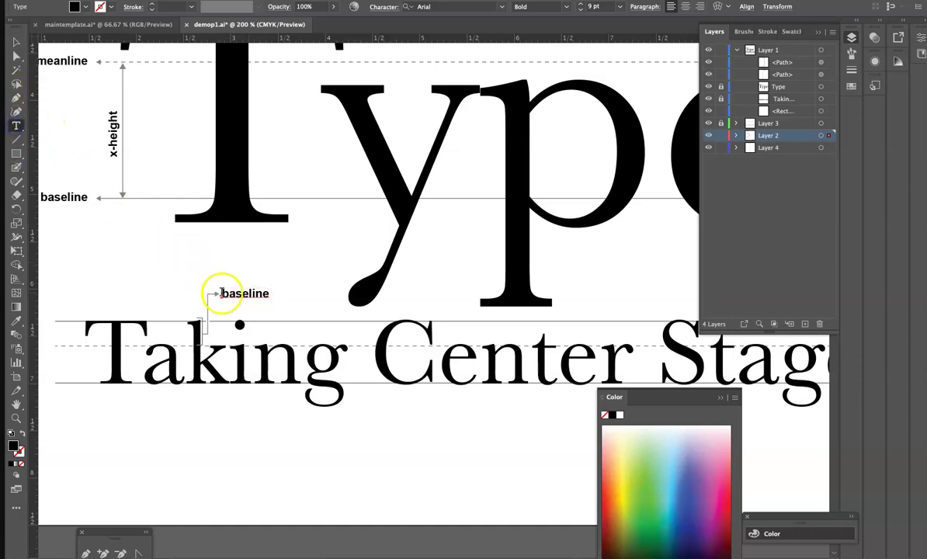
{"action": "left_click_drag", "start_coordinate": [223, 293], "coordinate": [302, 295]}
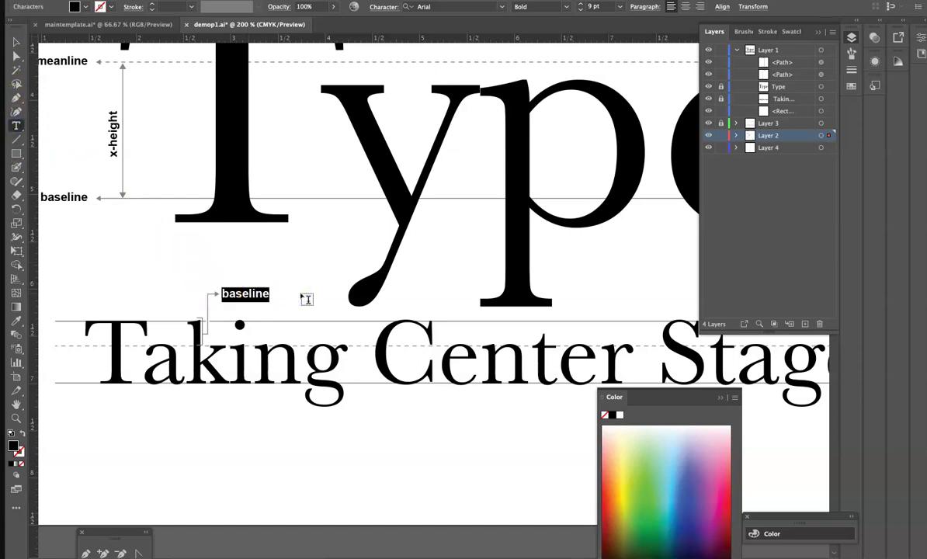
Retype the copied label as 'ascender' and lock Layer 2
{"action": "type", "text": "a"}
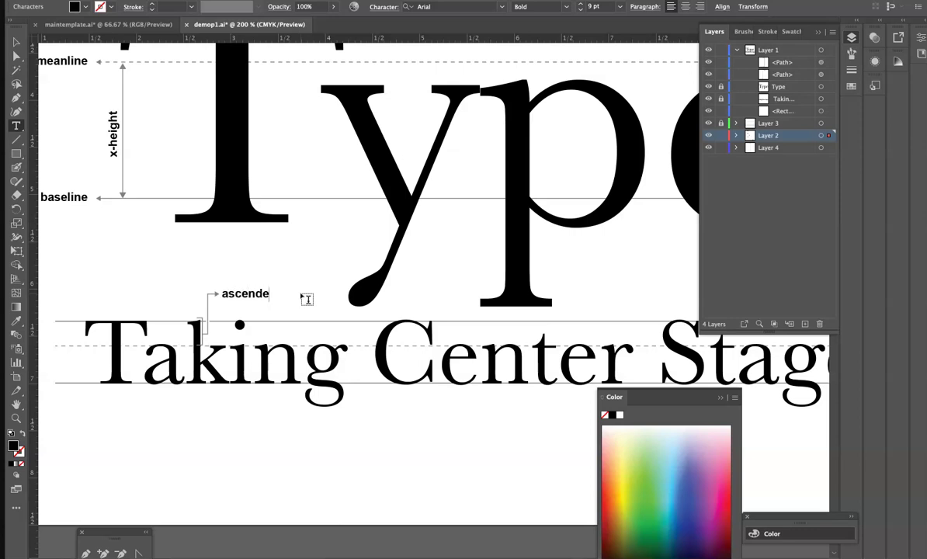
{"action": "left_click", "coordinate": [221, 233]}
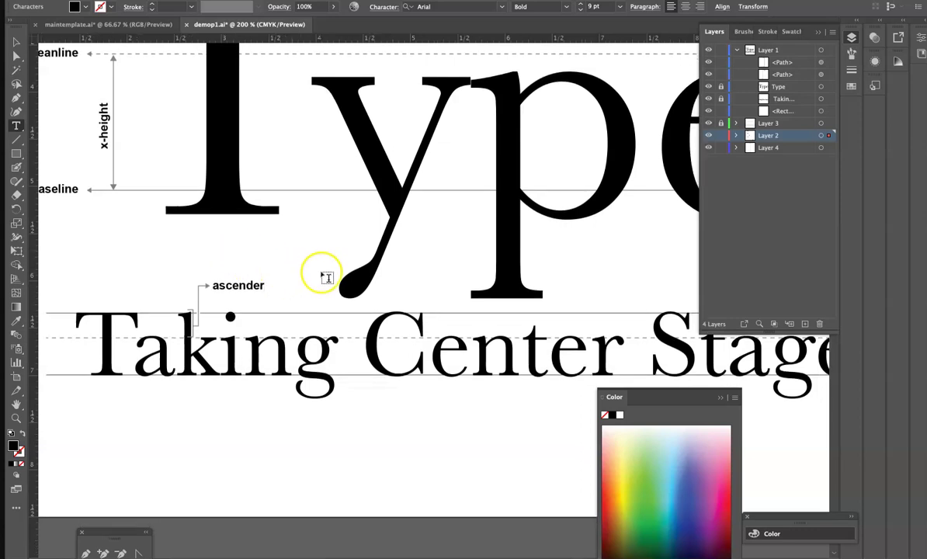
{"action": "scroll", "coordinate": [326, 278], "scroll_direction": "left", "scroll_amount": 2}
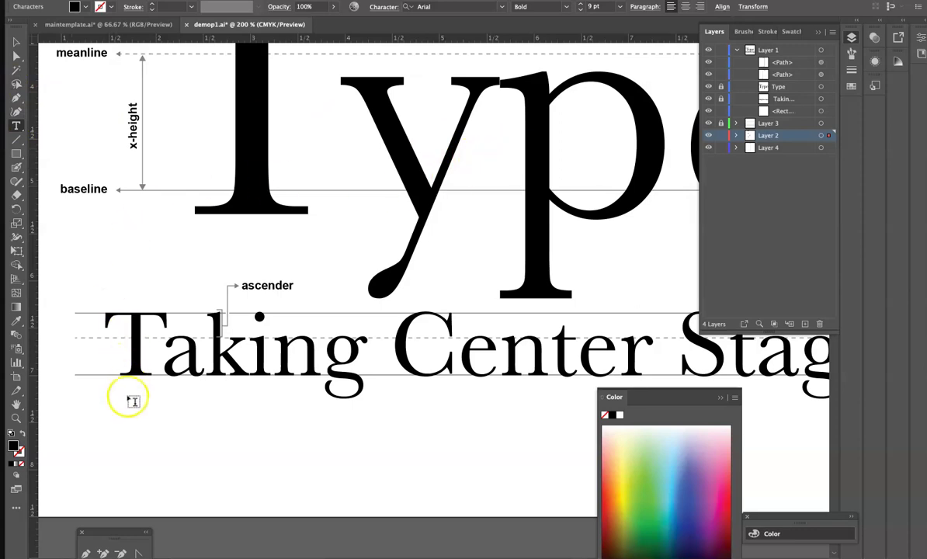
{"action": "left_click", "coordinate": [721, 135]}
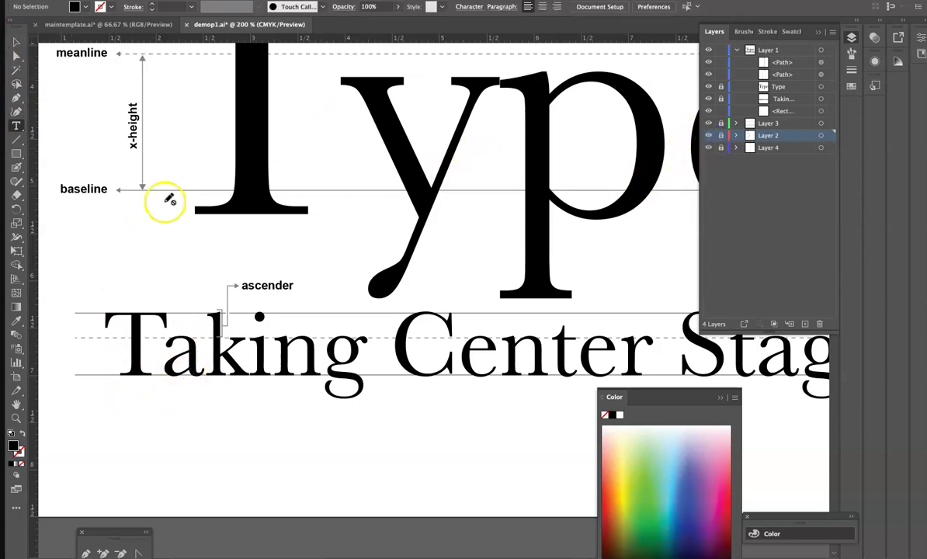
Move and reshape the ascender bracket so it reaches the k of Taking
{"action": "left_click", "coordinate": [13, 41]}
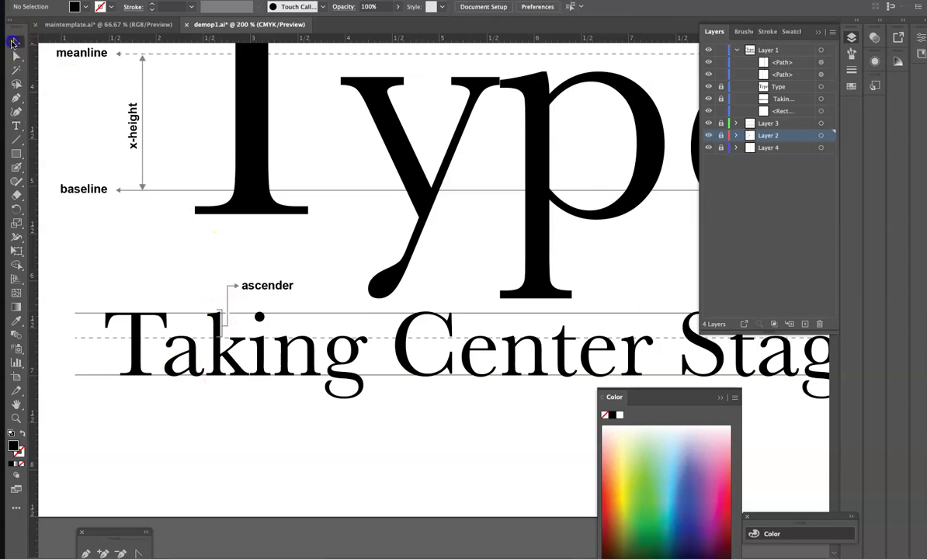
{"action": "left_click", "coordinate": [221, 324]}
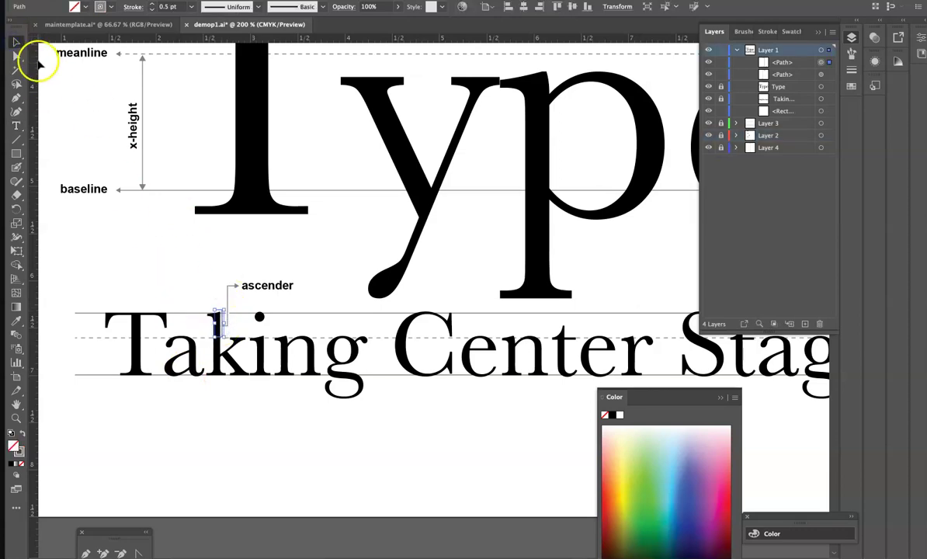
{"action": "mouse_move", "coordinate": [222, 318]}
{"action": "left_mouse_down"}
{"action": "mouse_move", "coordinate": [230, 289]}
{"action": "mouse_move", "coordinate": [226, 302]}
{"action": "left_mouse_up"}
{"action": "left_click_drag", "start_coordinate": [224, 335], "coordinate": [222, 334]}
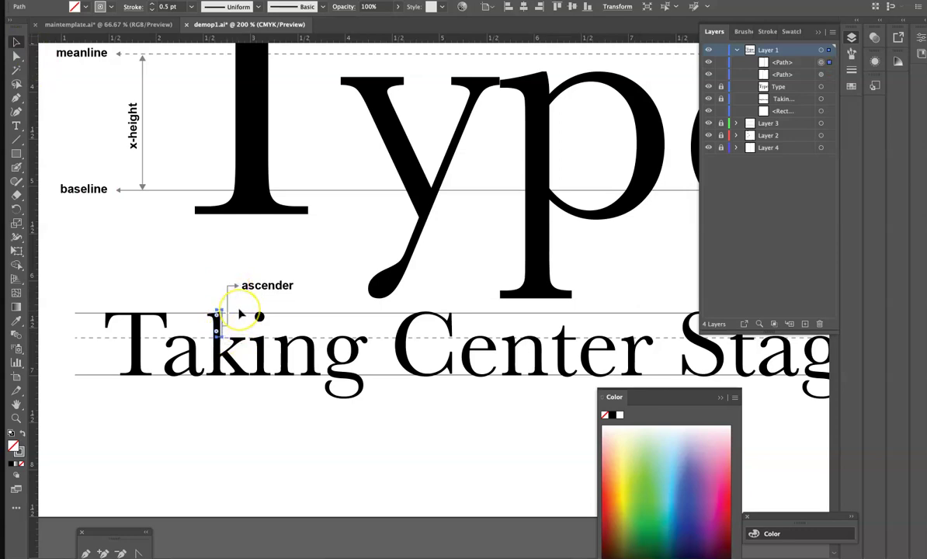
{"action": "key", "text": "ctrl+equal"}
{"action": "key", "text": "ctrl+equal"}
{"action": "key", "text": "ctrl+equal"}
{"action": "key", "text": "ctrl+equal"}
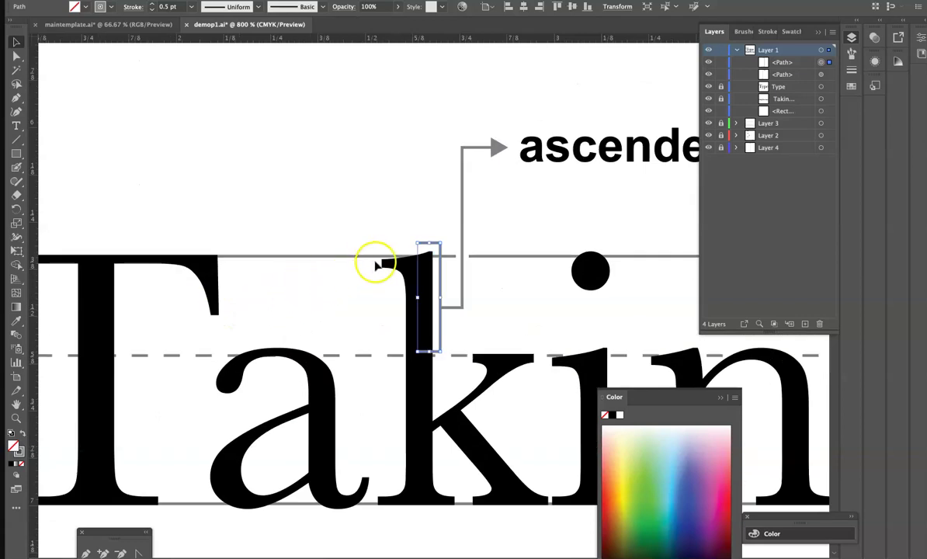
Duplicate the bracket and arrow callout below 'Taking Center Stage!'
{"action": "left_click", "coordinate": [462, 190], "text": "shift"}
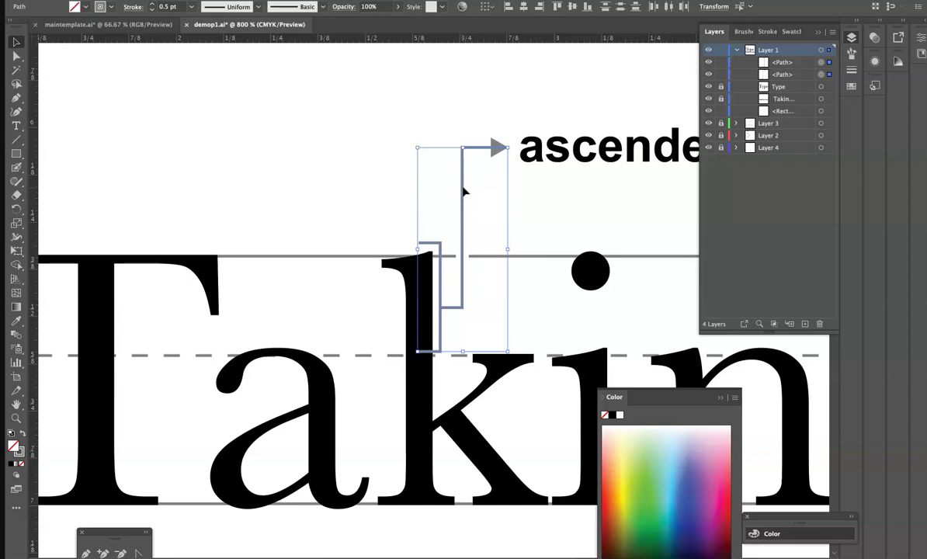
{"action": "key", "text": "ctrl+minus"}
{"action": "key", "text": "ctrl+minus"}
{"action": "key", "text": "ctrl+minus"}
{"action": "key", "text": "ctrl+minus"}
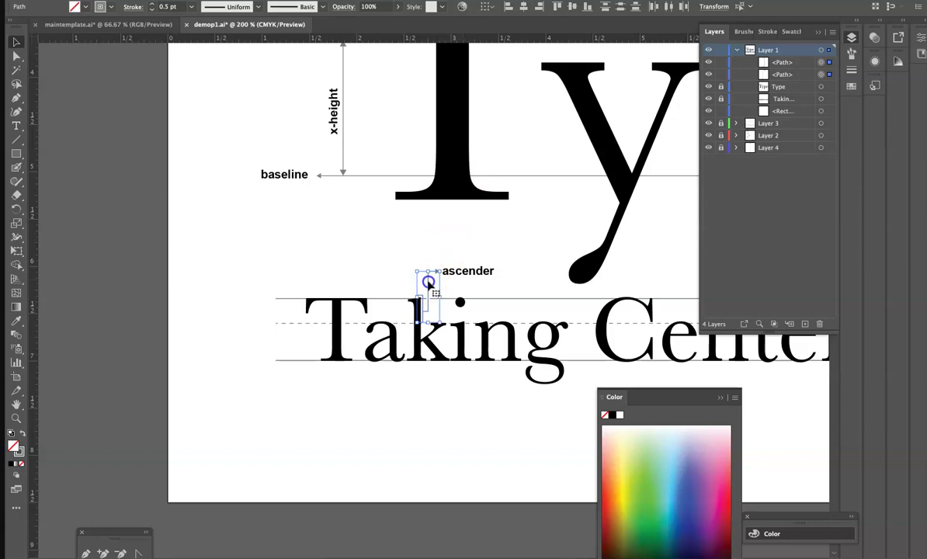
{"action": "left_click_drag", "start_coordinate": [432, 287], "coordinate": [410, 399]}
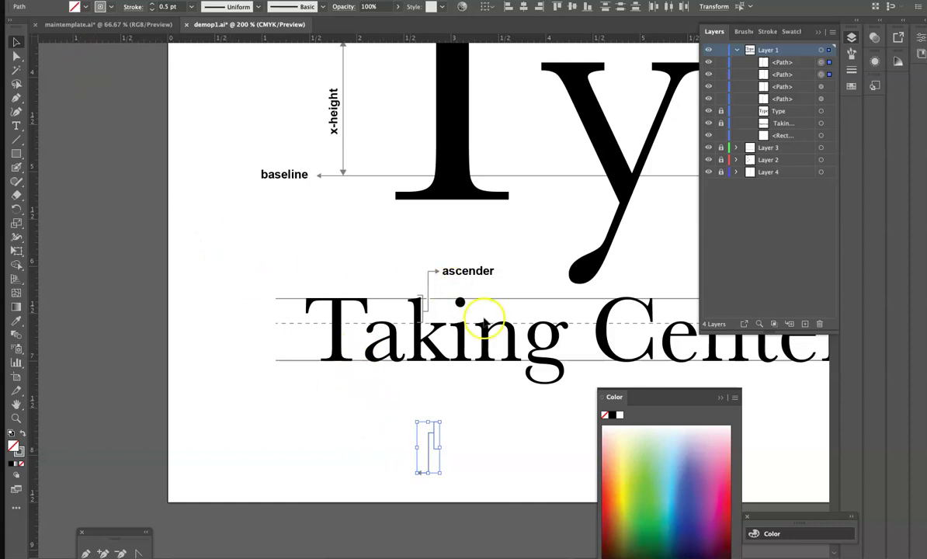
Move the copied callout down beneath the g of Stage
{"action": "left_click_drag", "start_coordinate": [516, 457], "coordinate": [160, 361]}
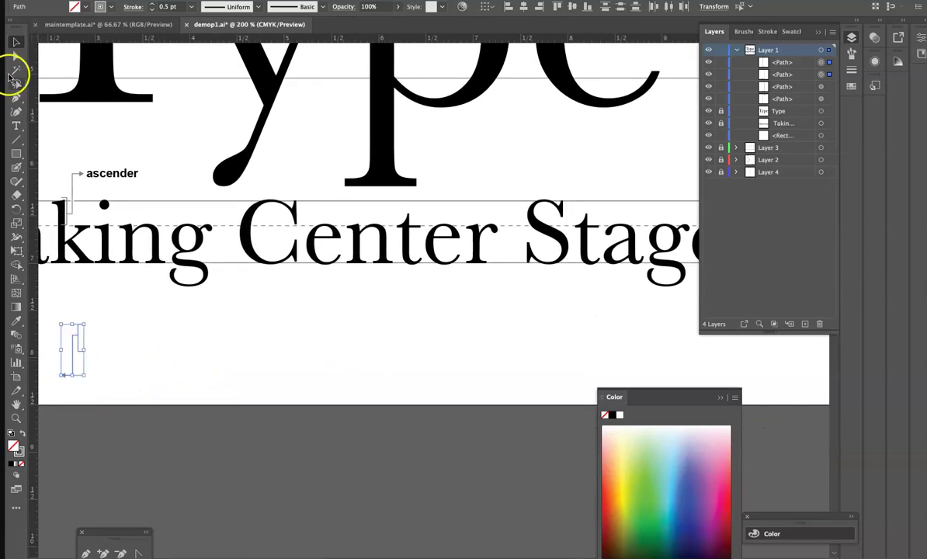
{"action": "left_click_drag", "start_coordinate": [74, 360], "coordinate": [624, 303]}
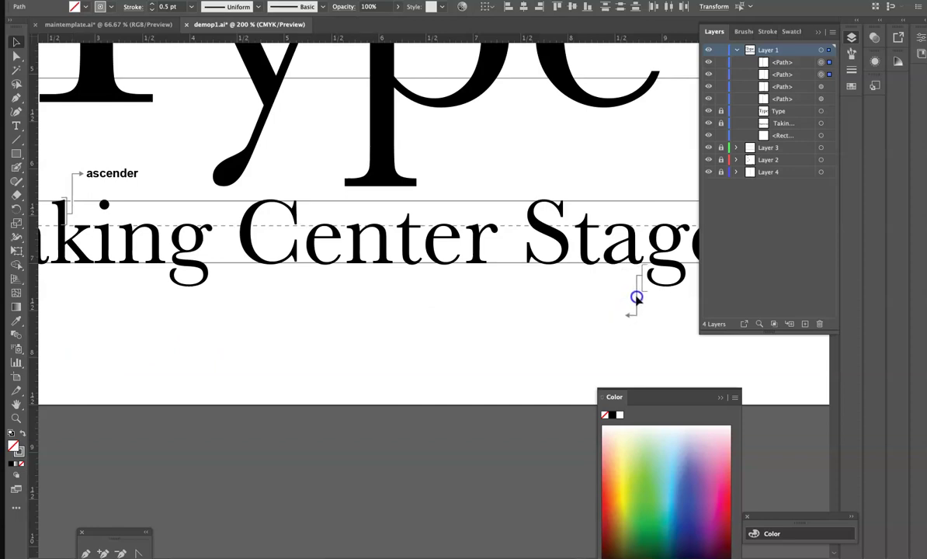
{"action": "left_click", "coordinate": [535, 345]}
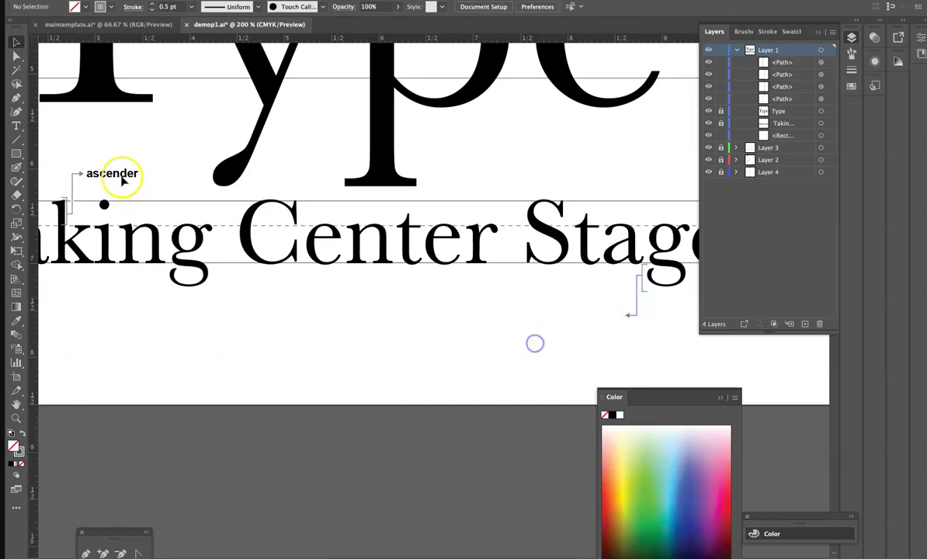
Unlock Layer 2, copy the ascender label down and retype it as 'descender'
{"action": "left_click", "coordinate": [721, 159]}
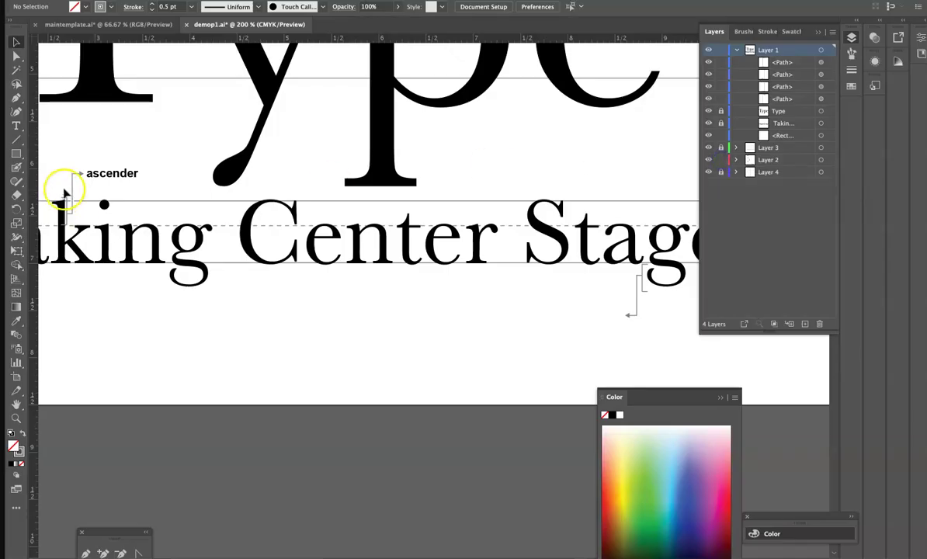
{"action": "left_click", "coordinate": [103, 174]}
{"action": "left_click_drag", "start_coordinate": [103, 175], "coordinate": [528, 323]}
{"action": "left_click", "coordinate": [15, 125]}
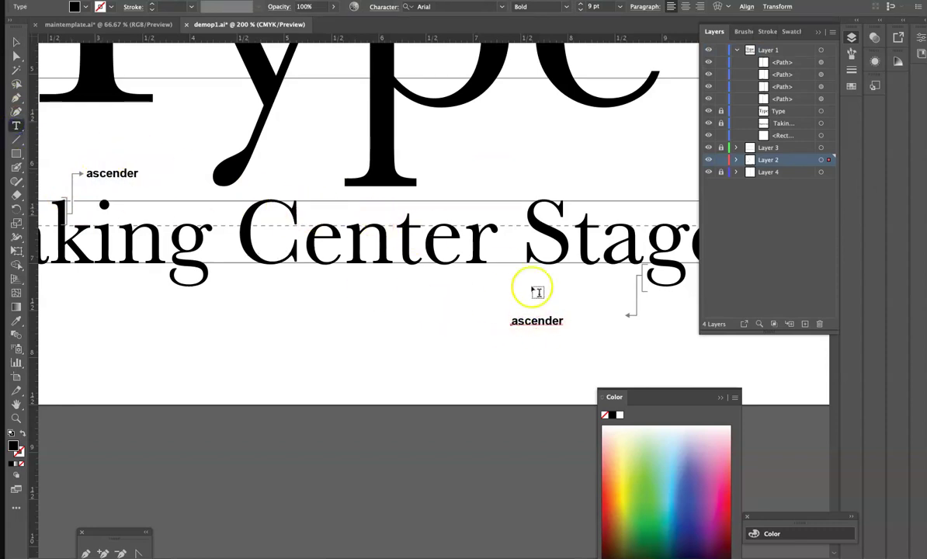
{"action": "left_click", "coordinate": [509, 322]}
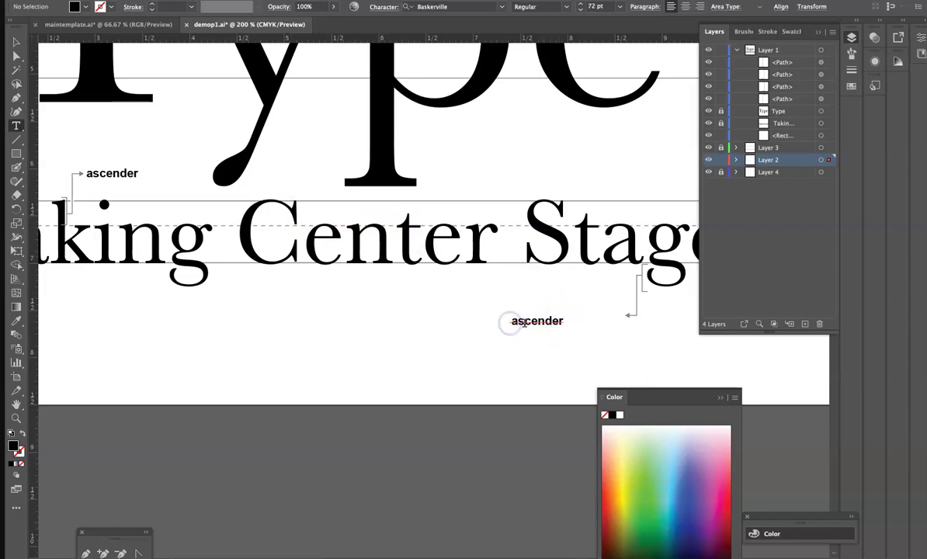
{"action": "left_click_drag", "start_coordinate": [512, 324], "coordinate": [620, 324]}
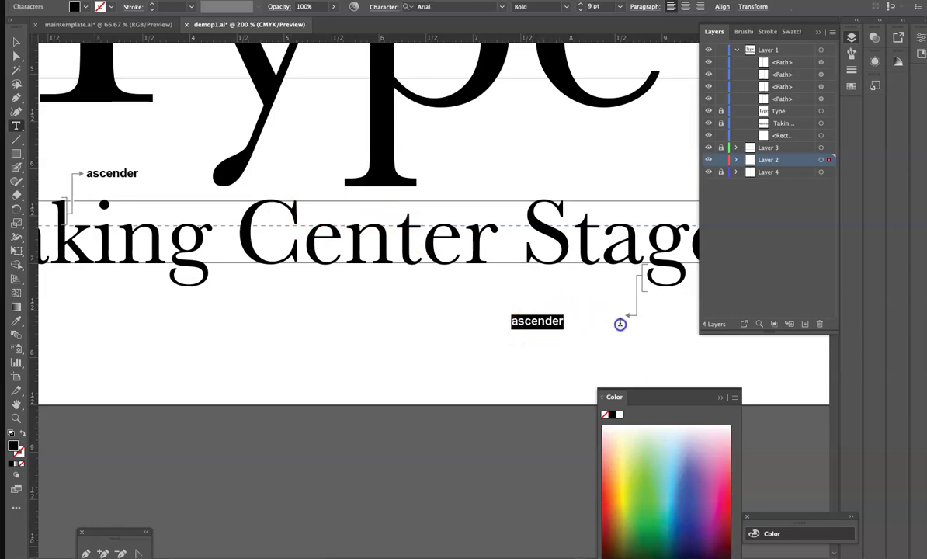
{"action": "type", "text": "de"}
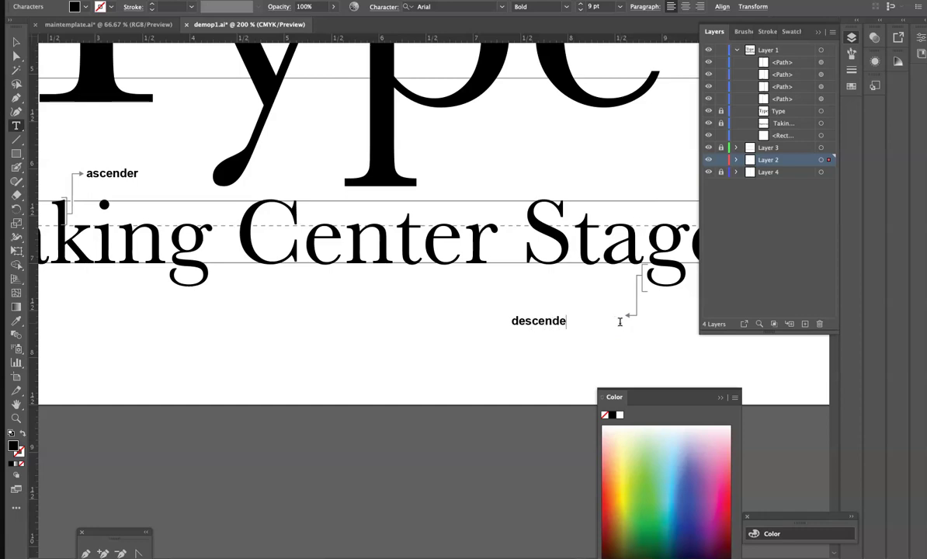
{"action": "type", "text": "scender"}
Position the descender label beside the arrow tip below the g of Stage
{"action": "left_click", "coordinate": [16, 42]}
{"action": "left_click", "coordinate": [405, 325]}
{"action": "left_click_drag", "start_coordinate": [549, 334], "coordinate": [599, 319]}
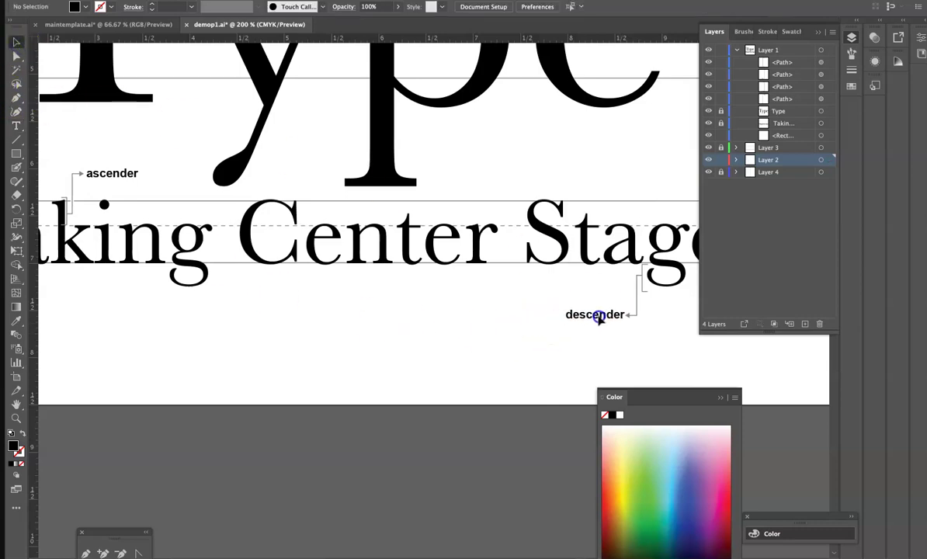
{"action": "left_click", "coordinate": [598, 317]}
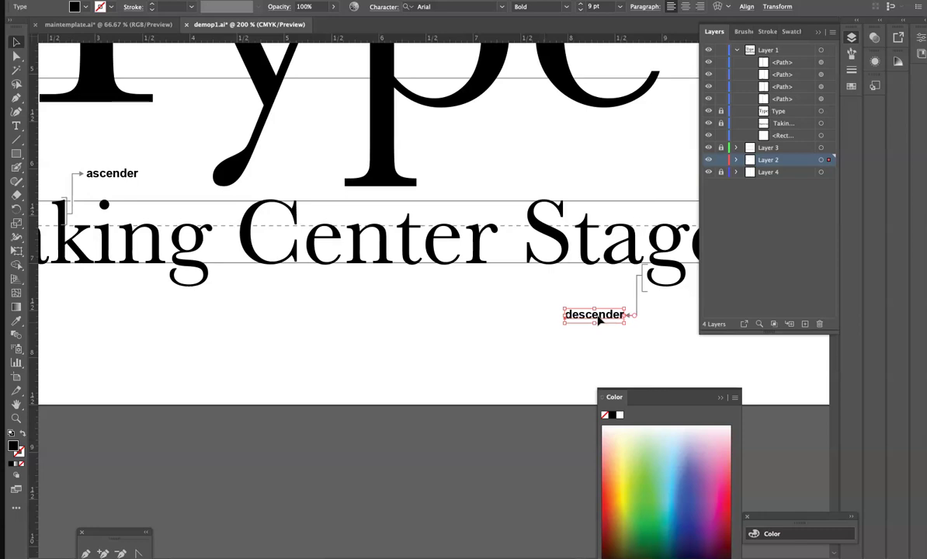
{"action": "key", "text": "super+1"}
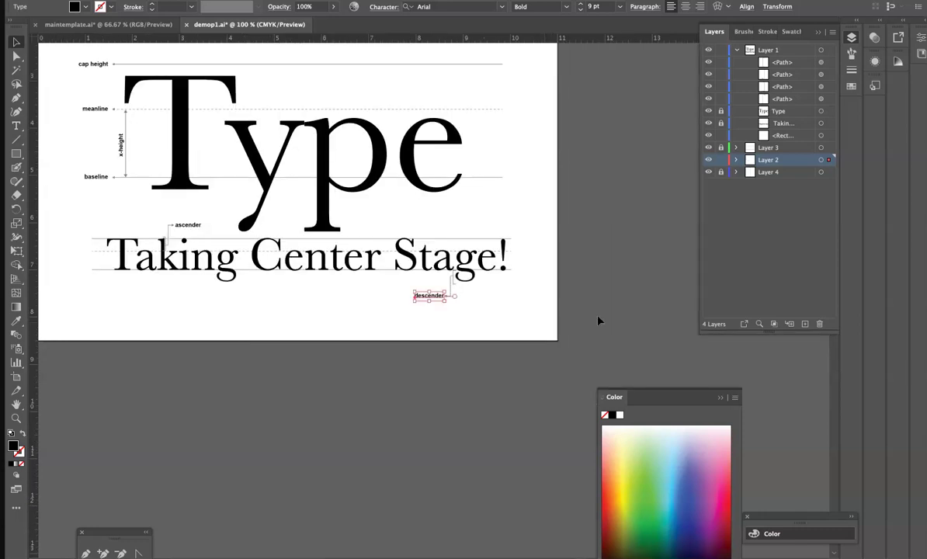
{"action": "mouse_move", "coordinate": [324, 315]}
{"action": "left_mouse_down"}
{"action": "mouse_move", "coordinate": [354, 331]}
{"action": "mouse_move", "coordinate": [393, 384]}
{"action": "left_mouse_up"}
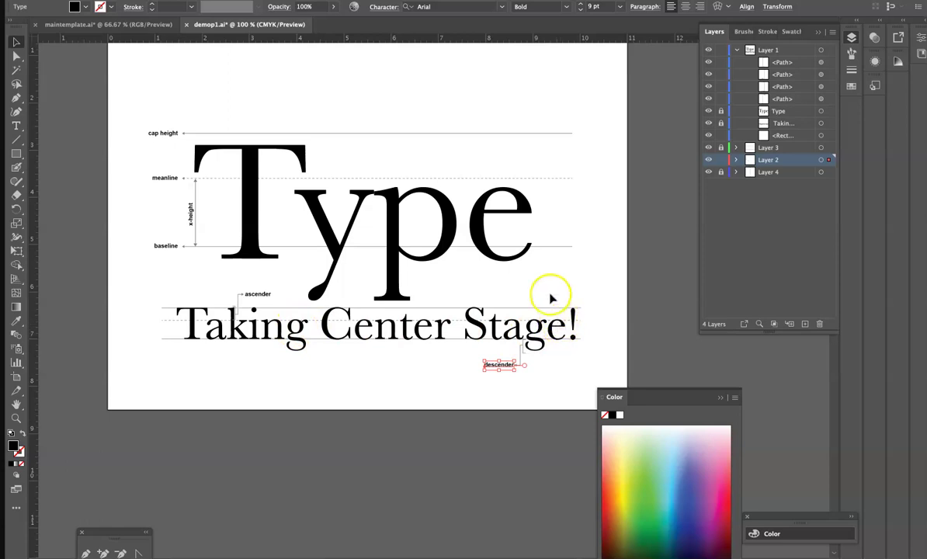
{"action": "scroll", "coordinate": [558, 325], "scroll_direction": "up", "scroll_amount": 4}
{"action": "left_click_drag", "start_coordinate": [496, 408], "coordinate": [361, 483]}
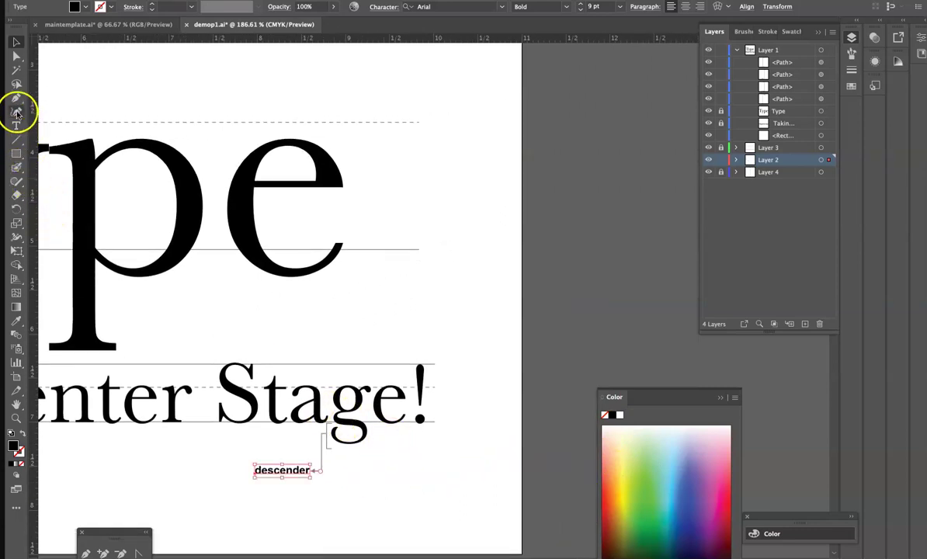
Draw a short stroke-only leader line with the Pen rising from the e of Stage
{"action": "left_click", "coordinate": [16, 100]}
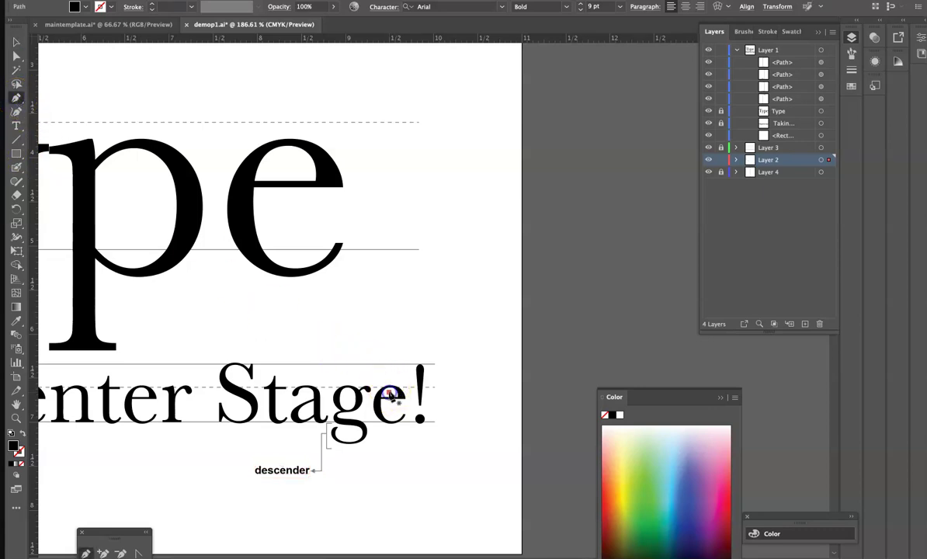
{"action": "left_click", "coordinate": [386, 355]}
{"action": "left_click_drag", "start_coordinate": [393, 355], "coordinate": [394, 351]}
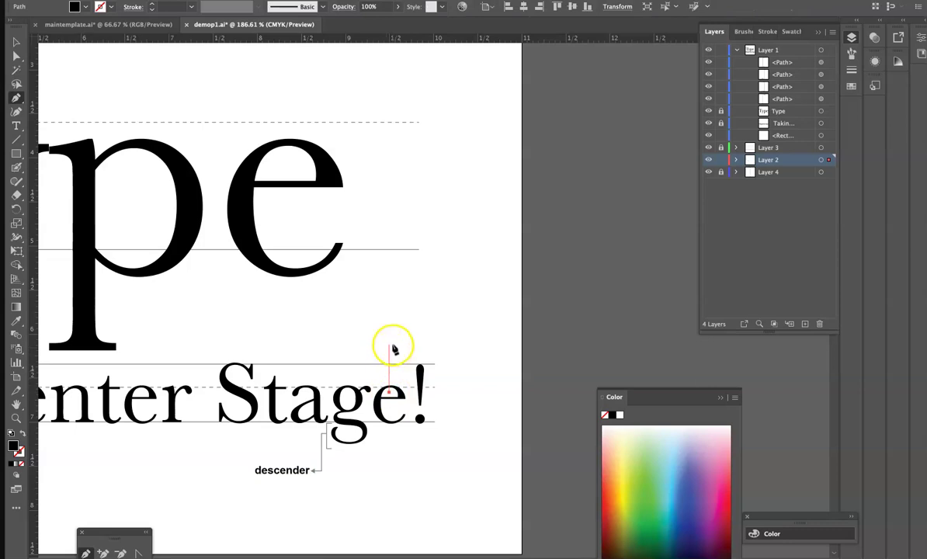
{"action": "left_click_drag", "start_coordinate": [393, 347], "coordinate": [394, 347]}
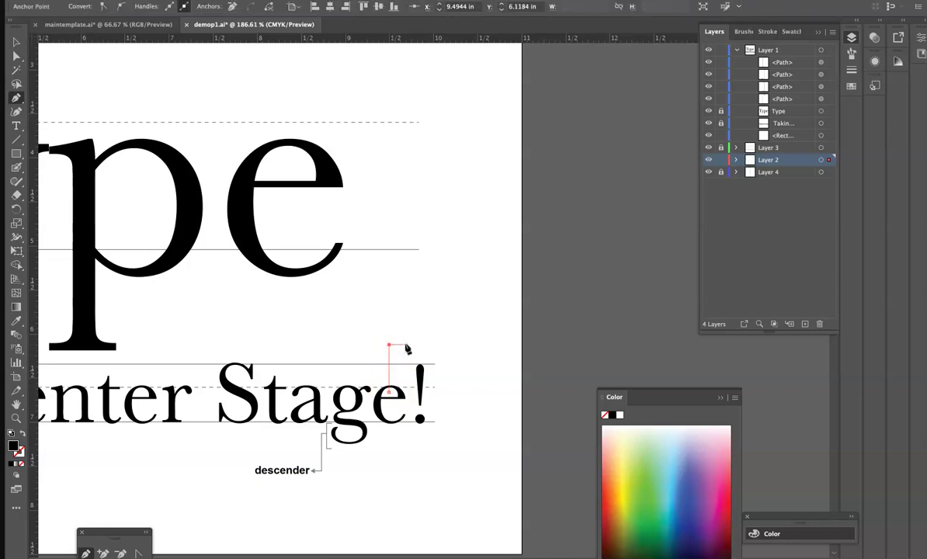
{"action": "left_click", "coordinate": [16, 41]}
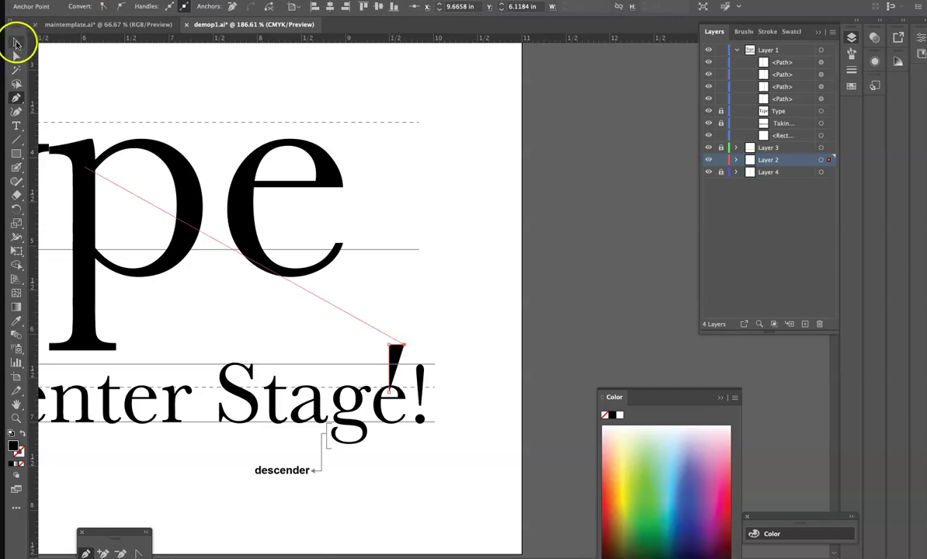
{"action": "left_click", "coordinate": [23, 436]}
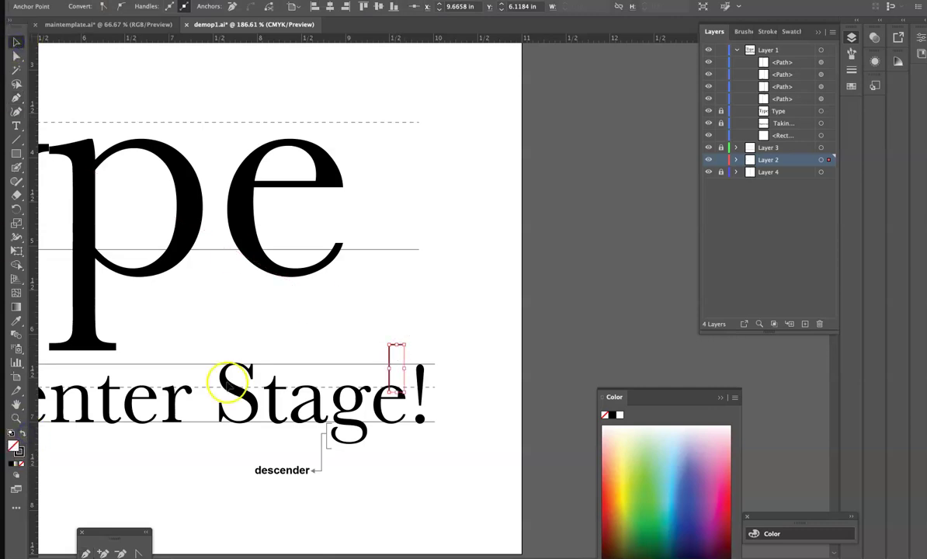
{"action": "left_click", "coordinate": [767, 32]}
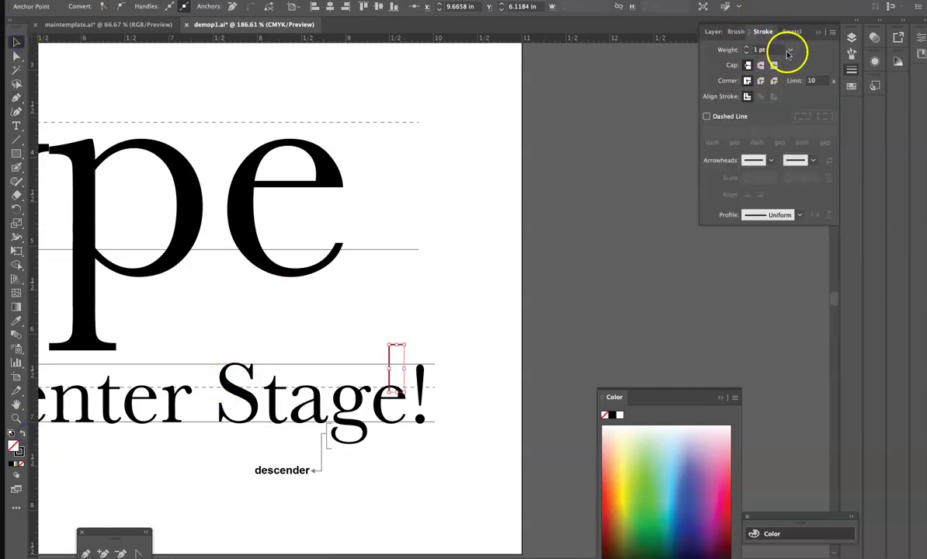
Give the leader line a 0.5 pt stroke and set its fill back to None
{"action": "left_click", "coordinate": [790, 50]}
{"action": "left_click", "coordinate": [807, 75]}
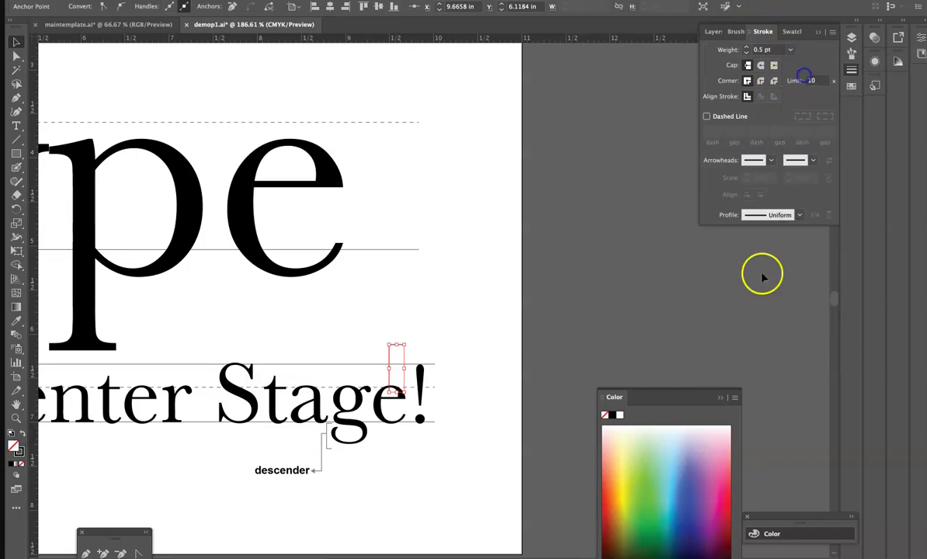
{"action": "left_click", "coordinate": [800, 32]}
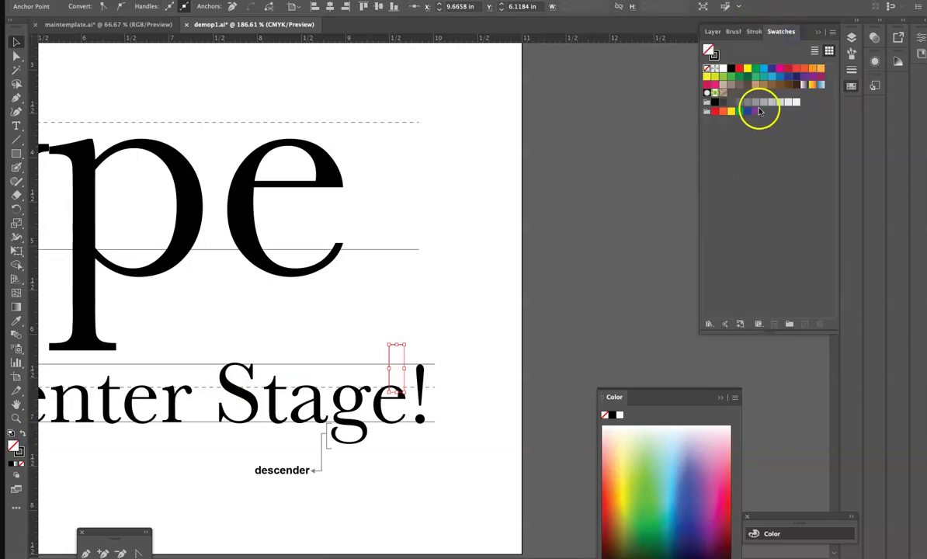
{"action": "left_click", "coordinate": [752, 103]}
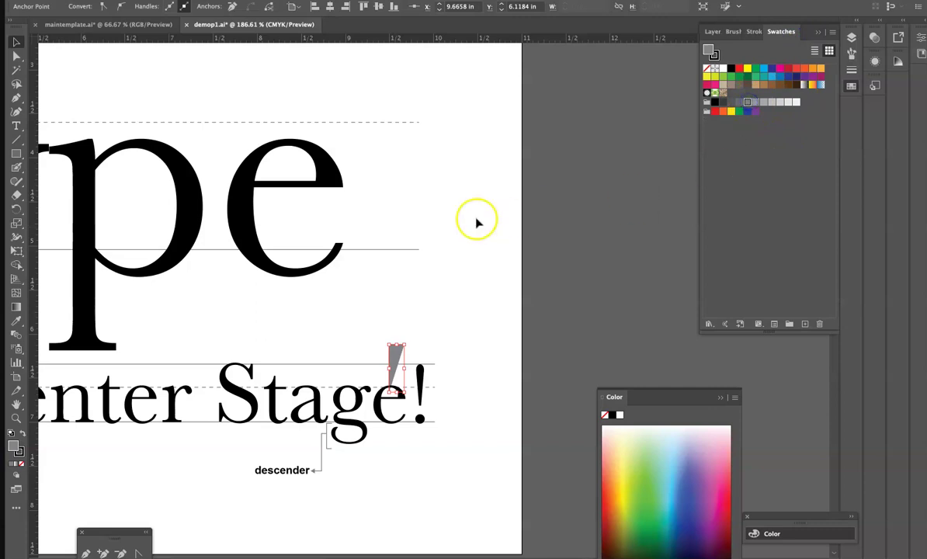
{"action": "left_click", "coordinate": [24, 467]}
{"action": "left_click", "coordinate": [91, 470]}
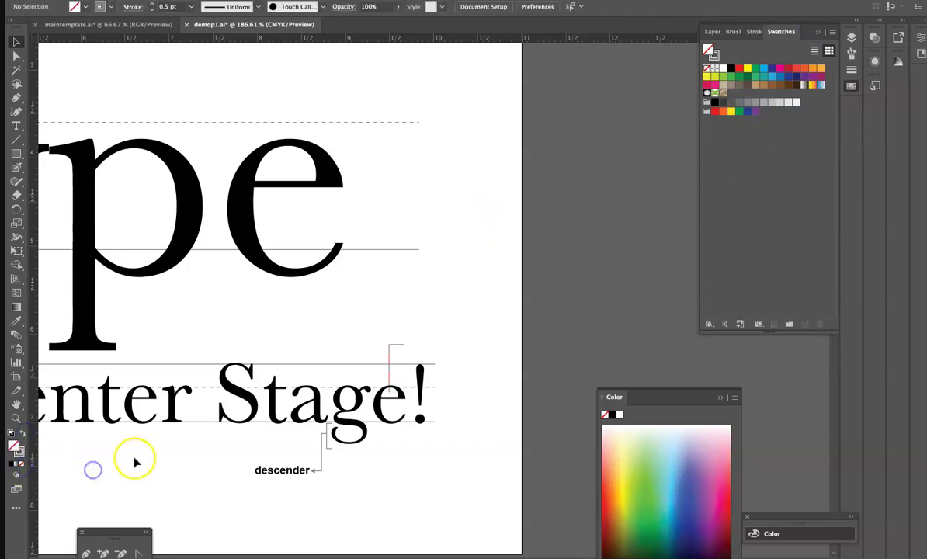
{"action": "left_click", "coordinate": [388, 359]}
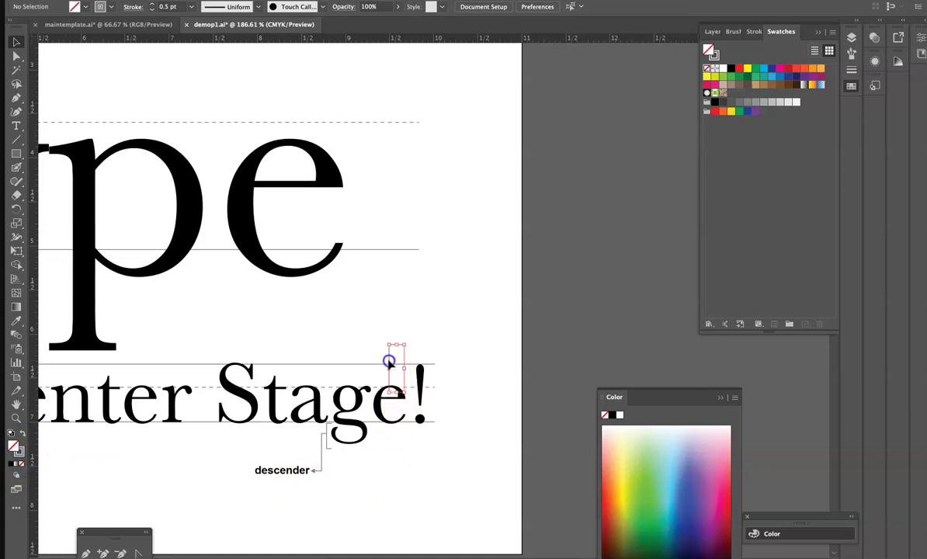
{"action": "left_click", "coordinate": [757, 31]}
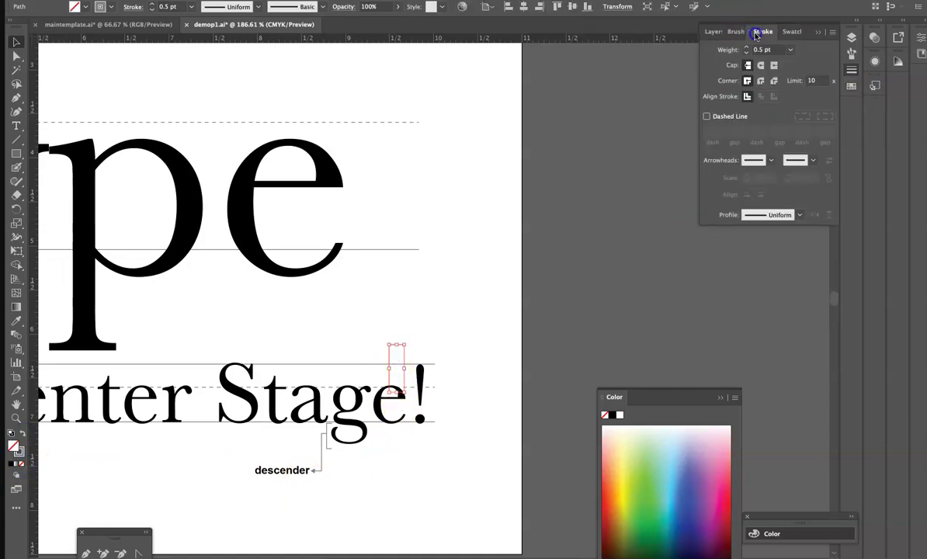
Set the leader's start arrowhead to Arrow 21 and its end arrowhead to Arrow 7
{"action": "left_click", "coordinate": [769, 160]}
{"action": "scroll", "coordinate": [728, 273], "scroll_direction": "down", "scroll_amount": 9}
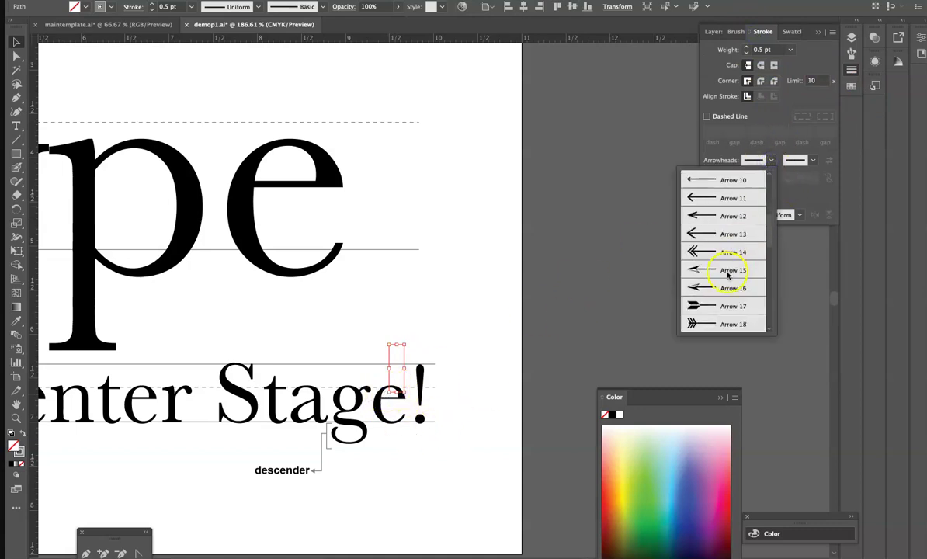
{"action": "scroll", "coordinate": [728, 273], "scroll_direction": "down", "scroll_amount": 2}
{"action": "scroll", "coordinate": [728, 273], "scroll_direction": "up", "scroll_amount": 3}
{"action": "scroll", "coordinate": [728, 271], "scroll_direction": "up", "scroll_amount": 1}
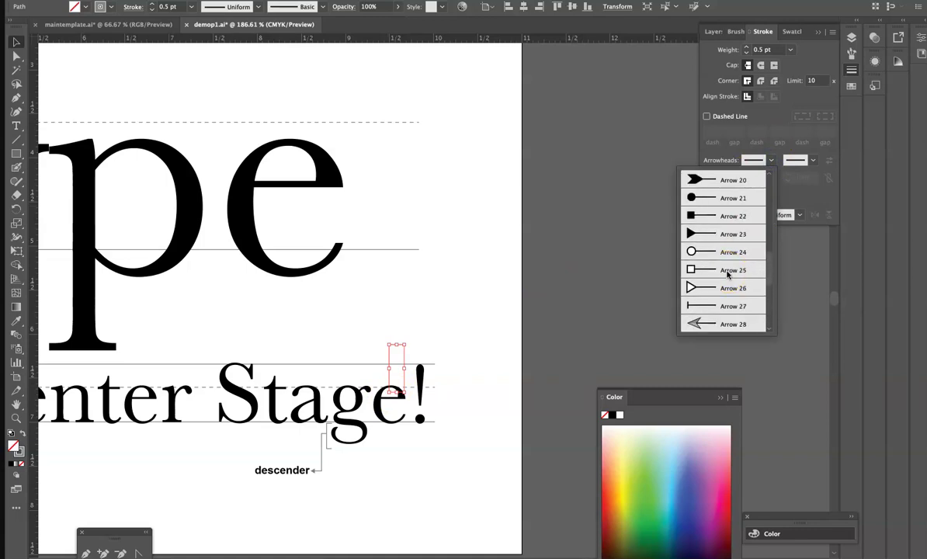
{"action": "left_click", "coordinate": [693, 218]}
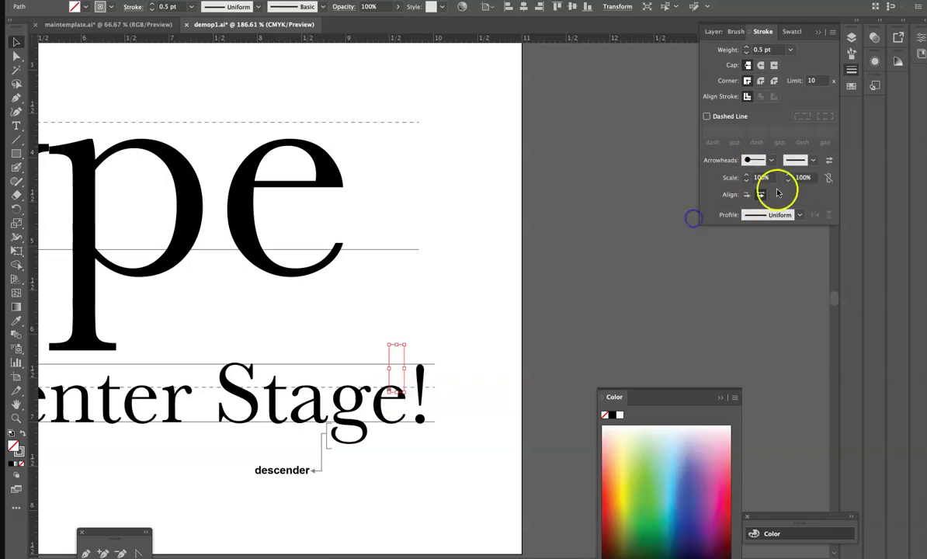
{"action": "left_click", "coordinate": [813, 162]}
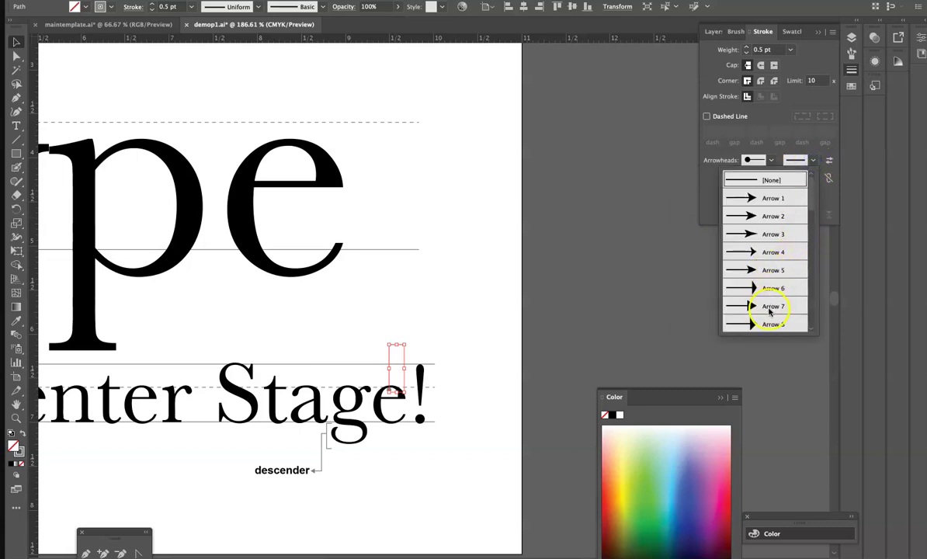
{"action": "left_click", "coordinate": [769, 309]}
{"action": "left_click", "coordinate": [447, 387]}
{"action": "left_click", "coordinate": [388, 397]}
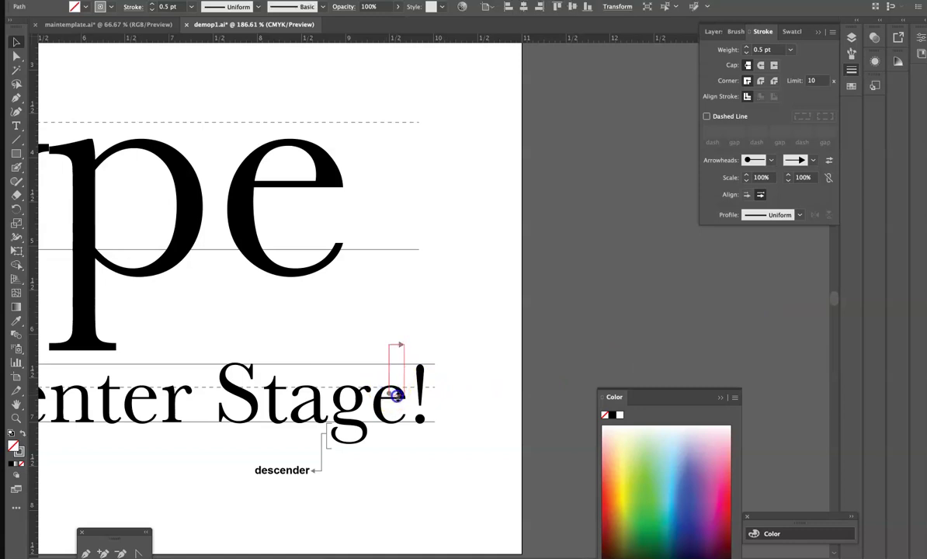
Scale both the start and end arrowheads to 75%
{"action": "double_click", "coordinate": [763, 177]}
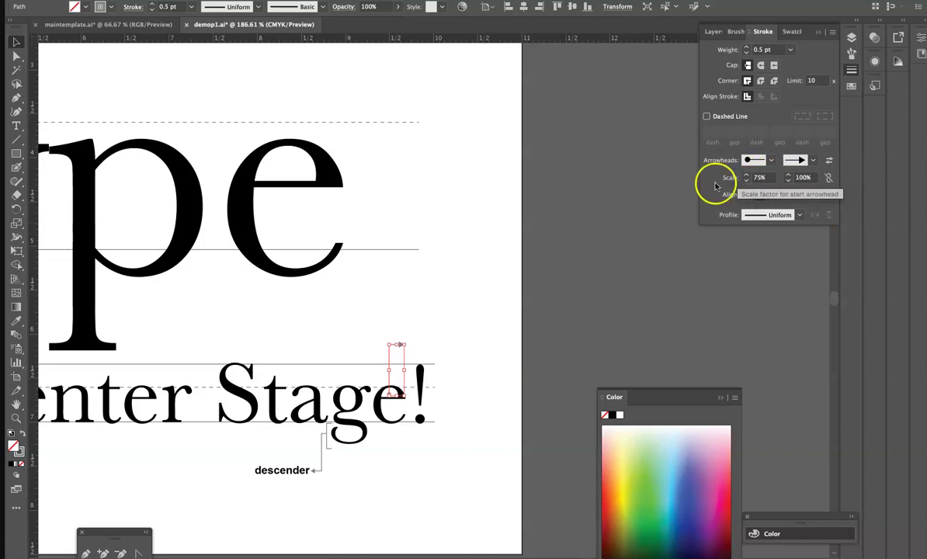
{"action": "left_click", "coordinate": [491, 475]}
{"action": "left_click", "coordinate": [399, 346]}
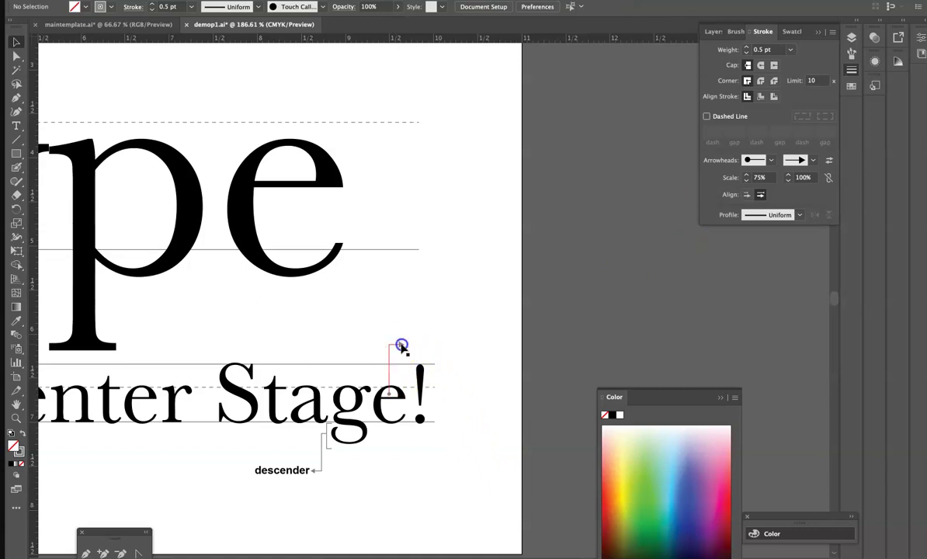
{"action": "left_click", "coordinate": [813, 177]}
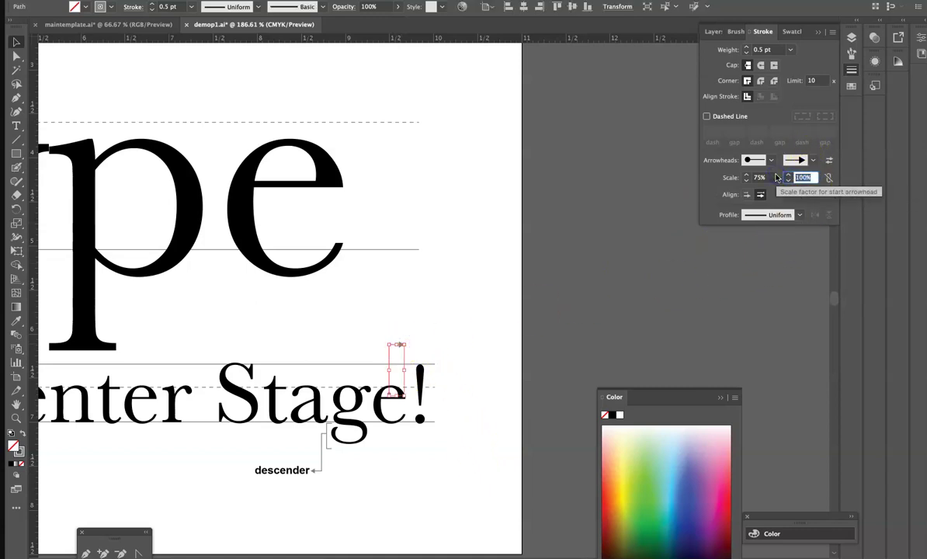
{"action": "type", "text": "75"}
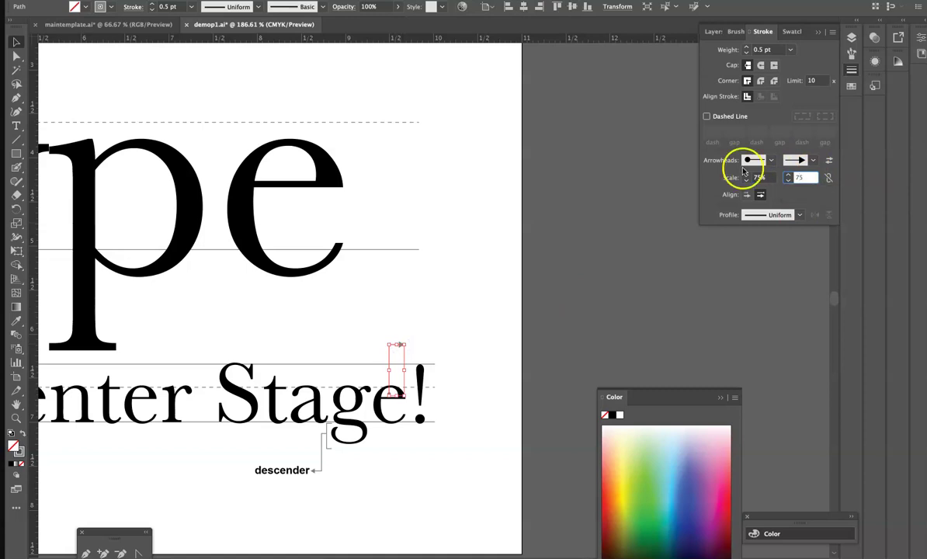
{"action": "left_click", "coordinate": [384, 335]}
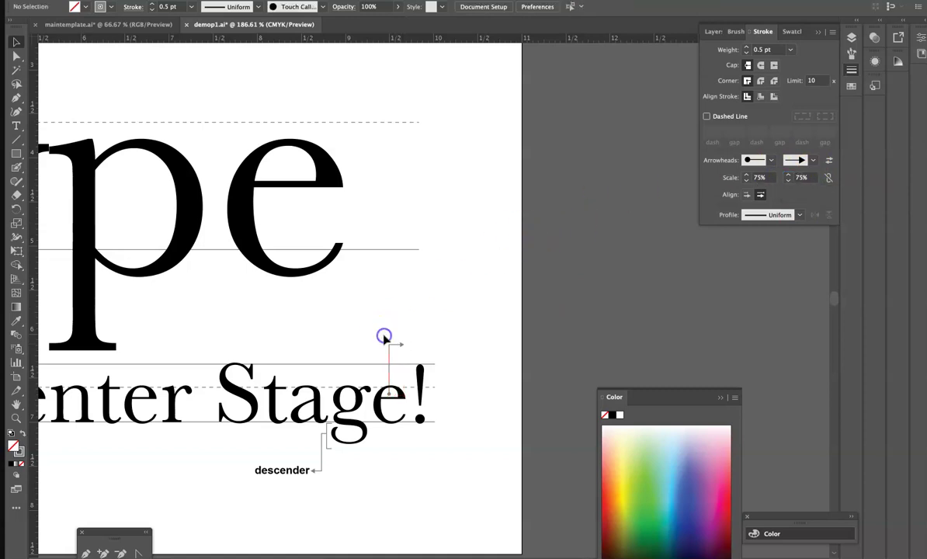
{"action": "left_click", "coordinate": [279, 473]}
Copy the bold descender label to the new arrow's tip and retype it as 'eye'
{"action": "left_click_drag", "start_coordinate": [279, 475], "coordinate": [519, 344]}
{"action": "left_click", "coordinate": [17, 125]}
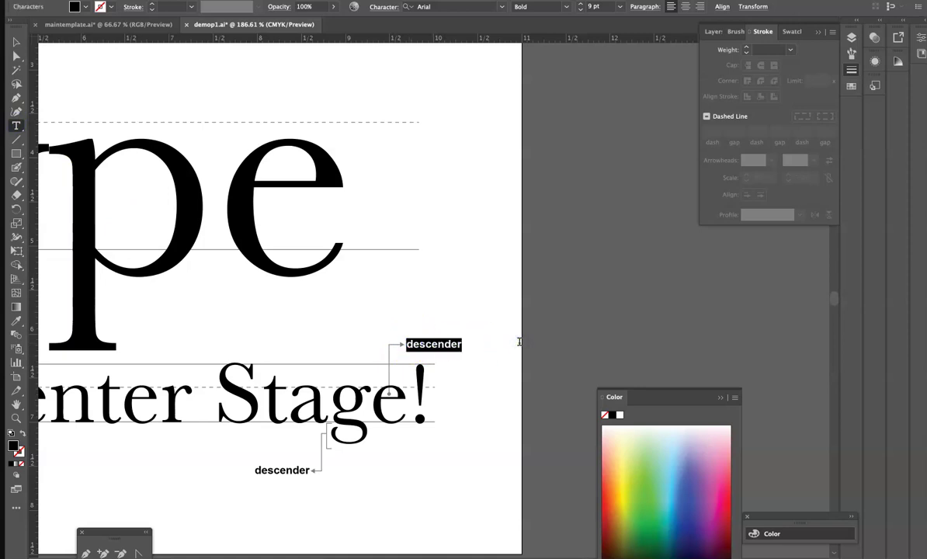
{"action": "type", "text": "eye"}
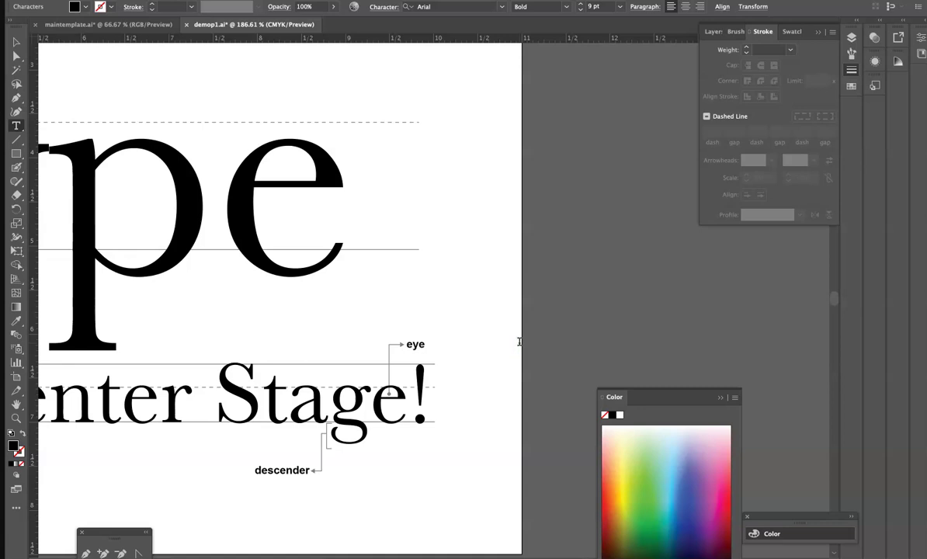
{"action": "key", "text": "ctrl+0"}
Magnify the beginning of the word 'Taking'
{"action": "left_click_drag", "start_coordinate": [236, 350], "coordinate": [289, 356]}
{"action": "left_click_drag", "start_coordinate": [158, 308], "coordinate": [326, 365]}
{"action": "left_click_drag", "start_coordinate": [340, 503], "coordinate": [385, 443]}
{"action": "key", "text": "ctrl+minus"}
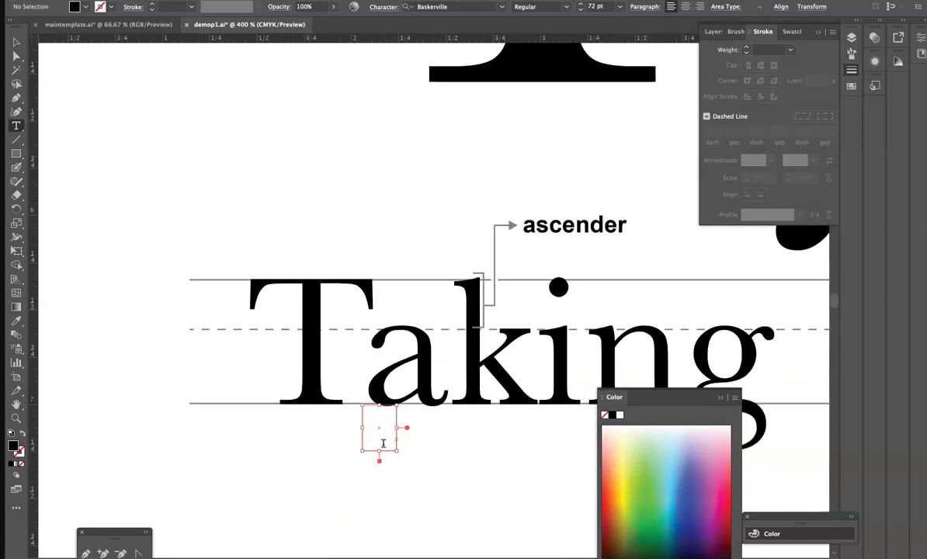
{"action": "key", "text": "ctrl+minus"}
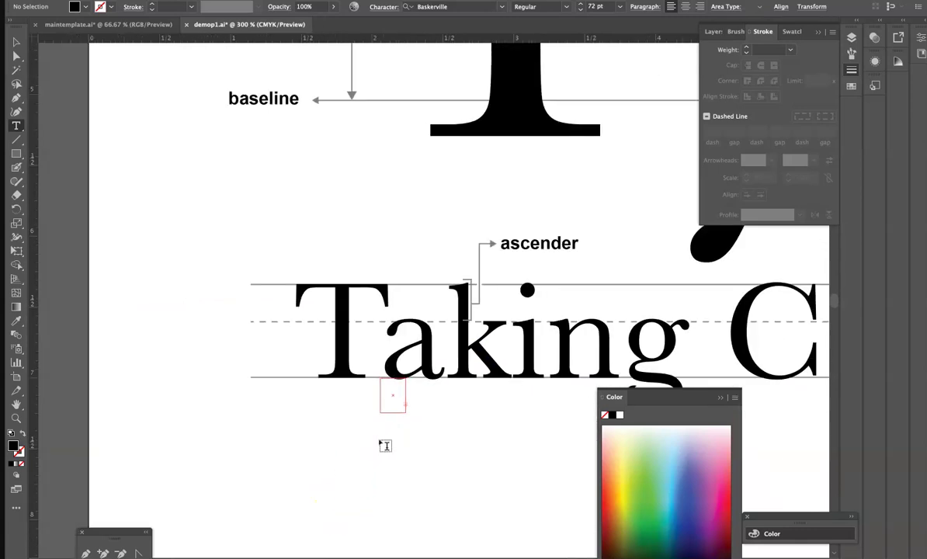
Deselect the stray empty text box and choose the Ellipse Tool from the shape flyout
{"action": "left_click", "coordinate": [16, 41]}
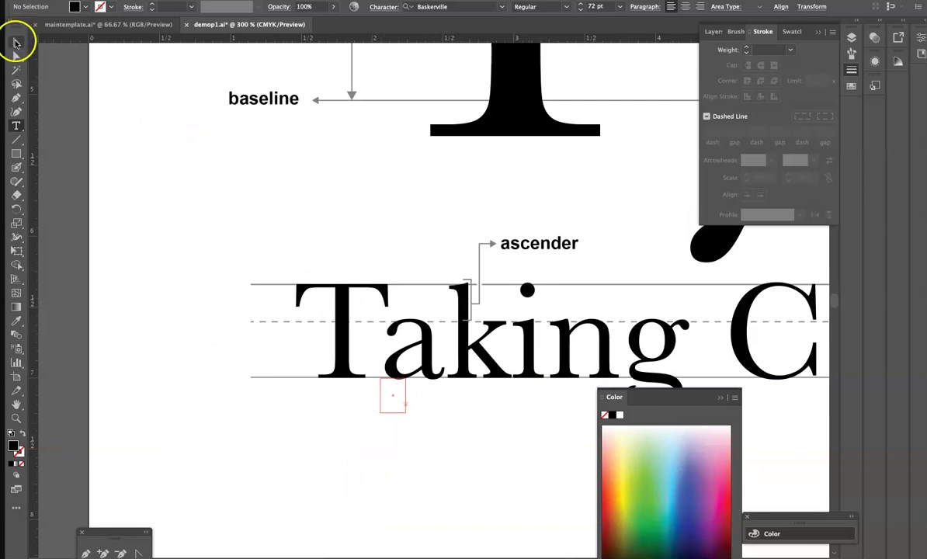
{"action": "left_click", "coordinate": [268, 436]}
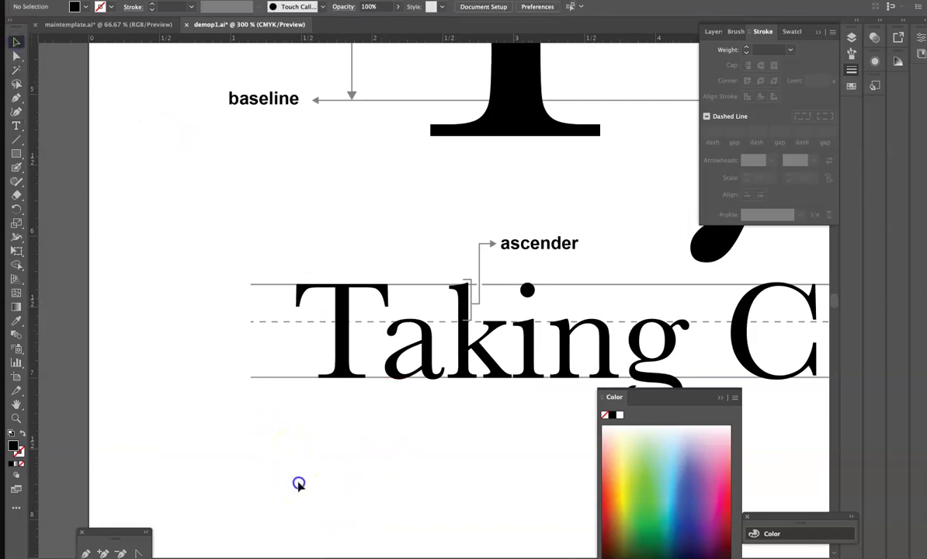
{"action": "left_click", "coordinate": [16, 154]}
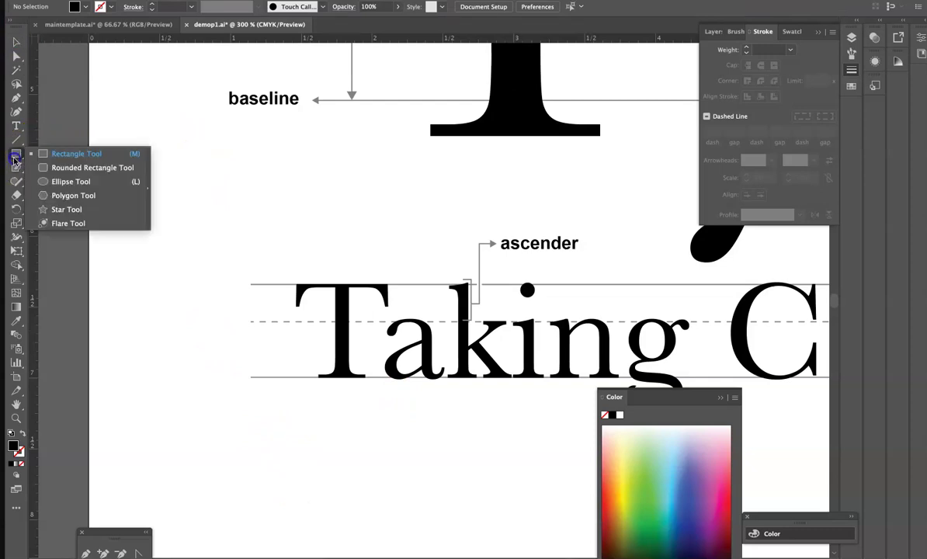
{"action": "left_click", "coordinate": [60, 182]}
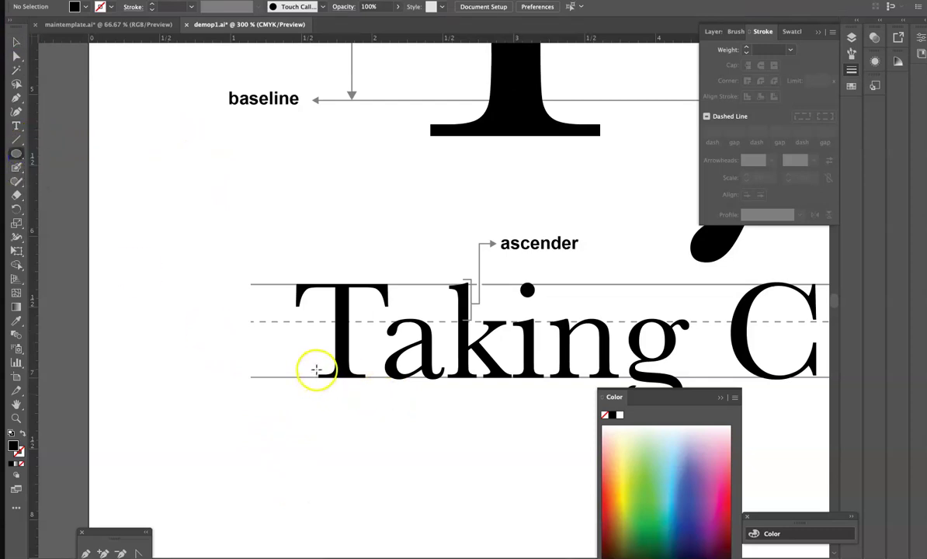
Draw a small circle on the baseline at the T's foot with a 0.5 pt stroke
{"action": "left_click_drag", "start_coordinate": [316, 365], "coordinate": [317, 366]}
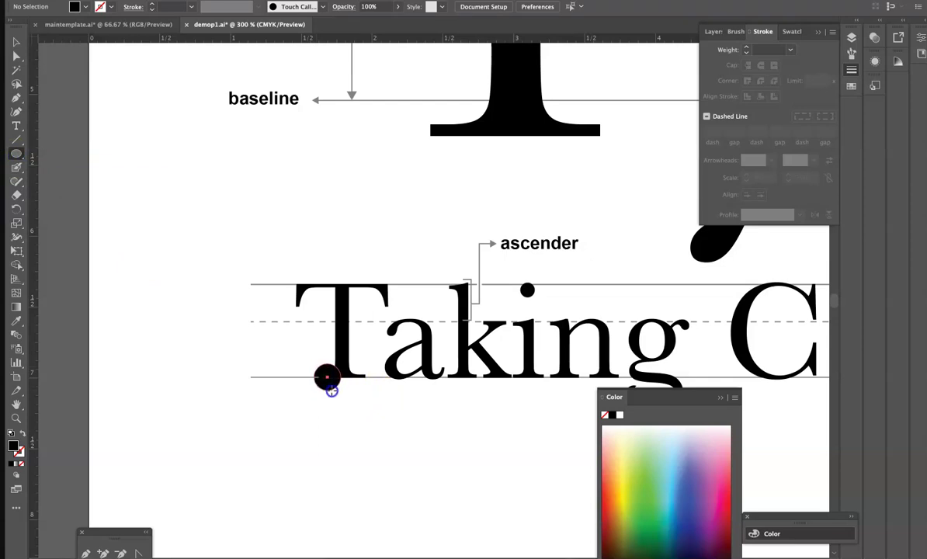
{"action": "left_click_drag", "start_coordinate": [331, 391], "coordinate": [329, 386]}
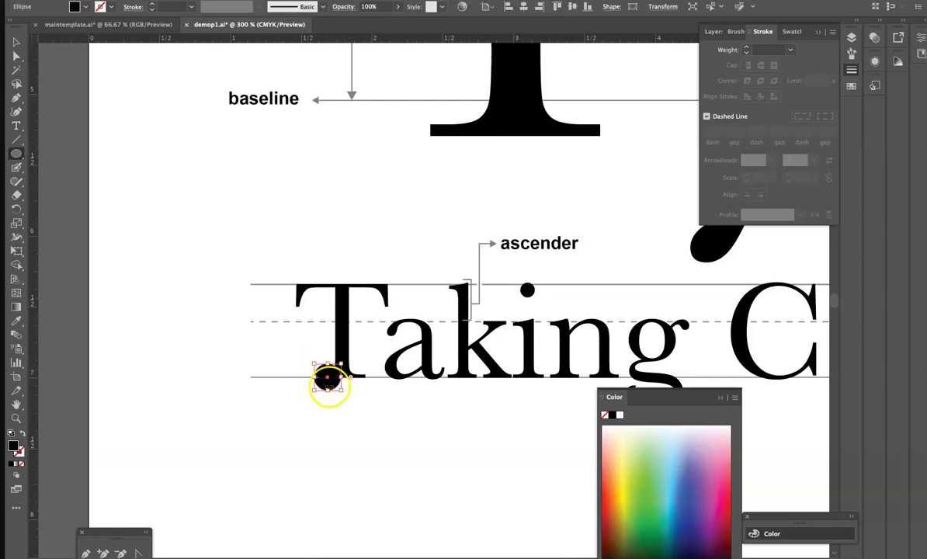
{"action": "left_click", "coordinate": [21, 436]}
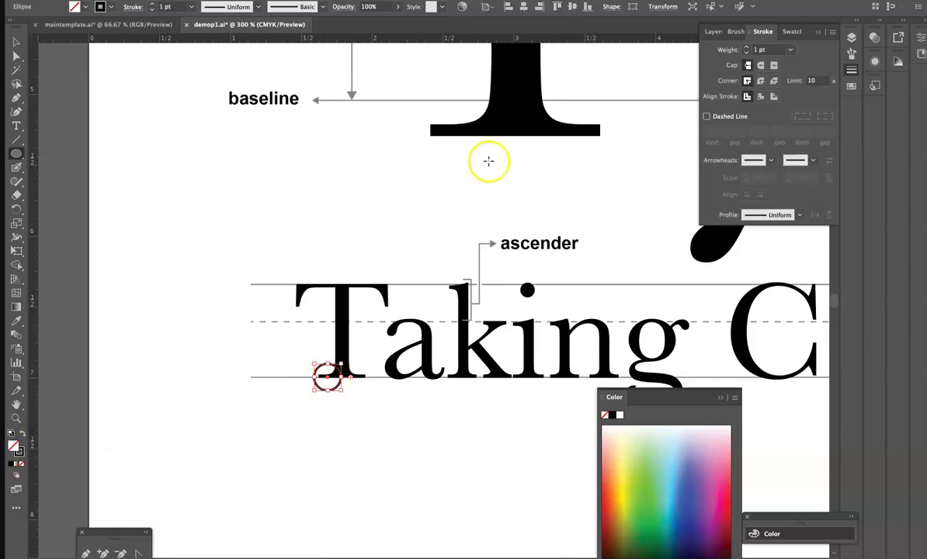
{"action": "left_click", "coordinate": [791, 50]}
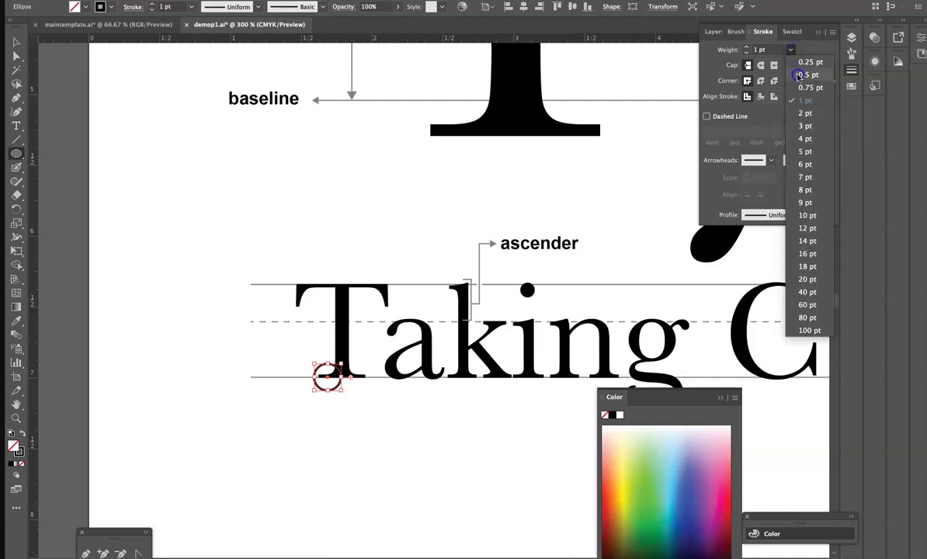
{"action": "left_click", "coordinate": [794, 74]}
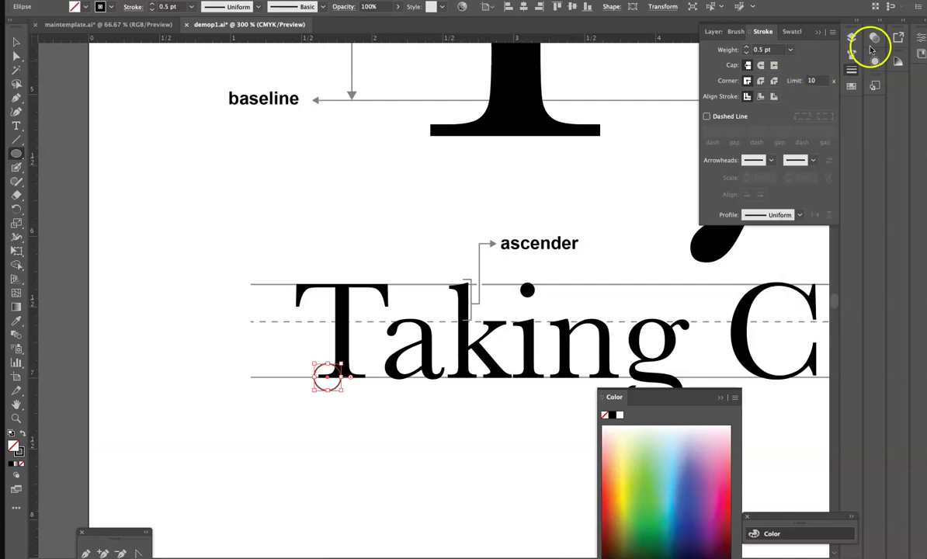
Set the circle's fill to None, keeping only its outline, then deselect it
{"action": "left_click", "coordinate": [853, 38]}
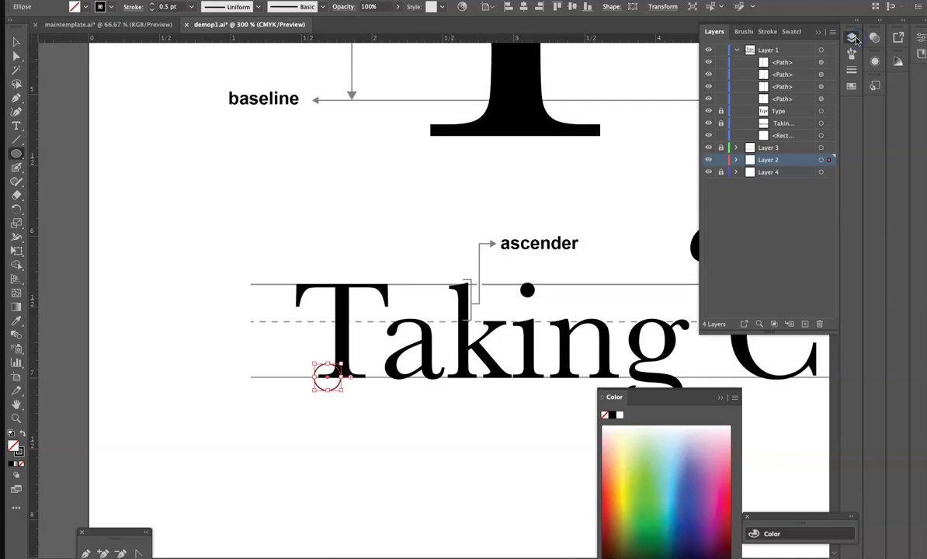
{"action": "left_click", "coordinate": [851, 86]}
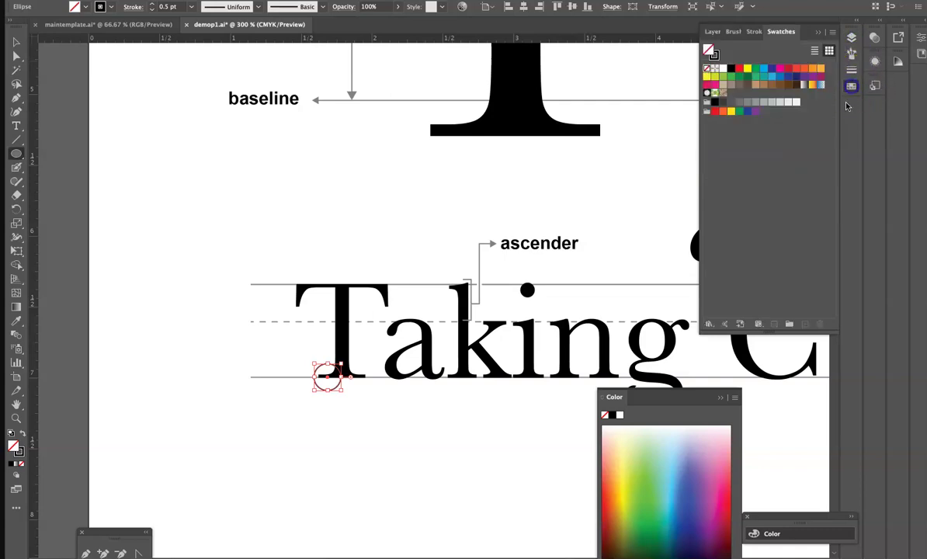
{"action": "left_click", "coordinate": [739, 101]}
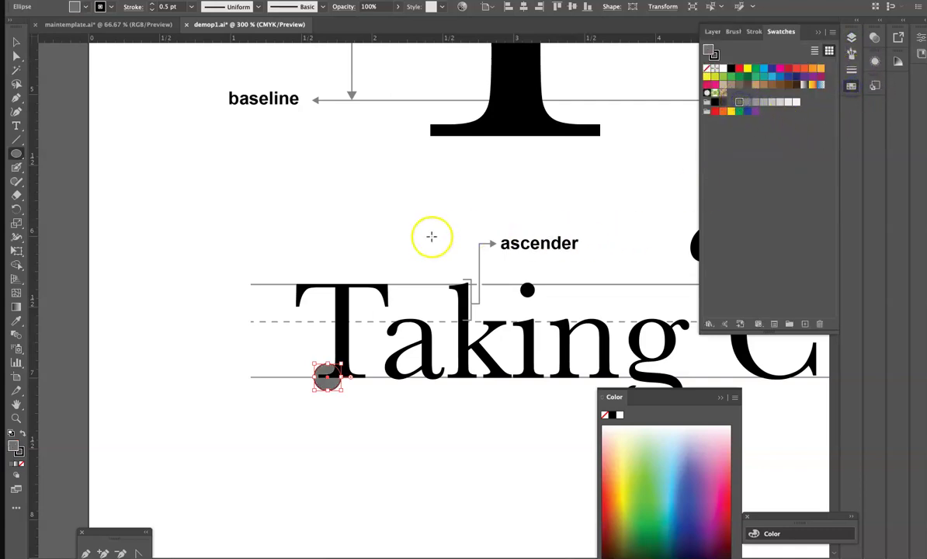
{"action": "left_click", "coordinate": [22, 434]}
{"action": "left_click", "coordinate": [21, 463]}
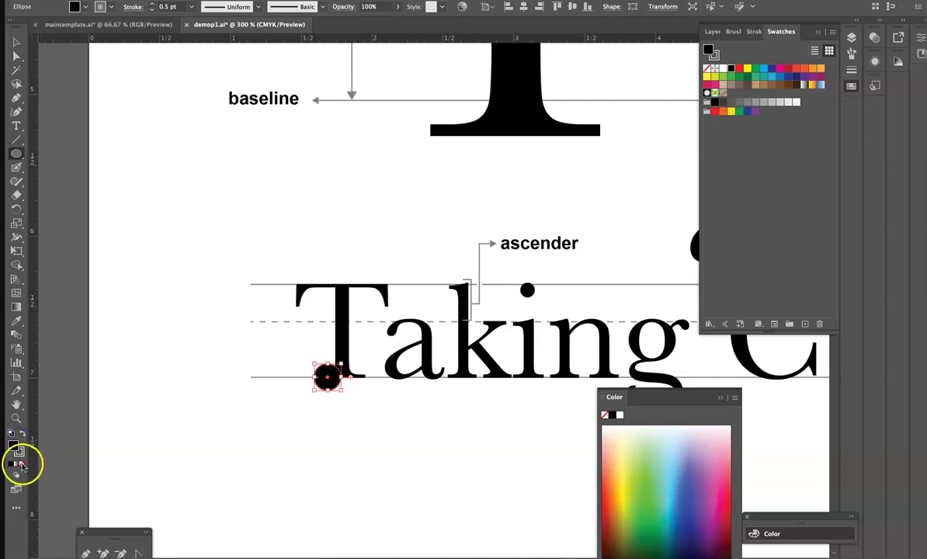
{"action": "left_click", "coordinate": [221, 454]}
{"action": "left_click", "coordinate": [567, 311]}
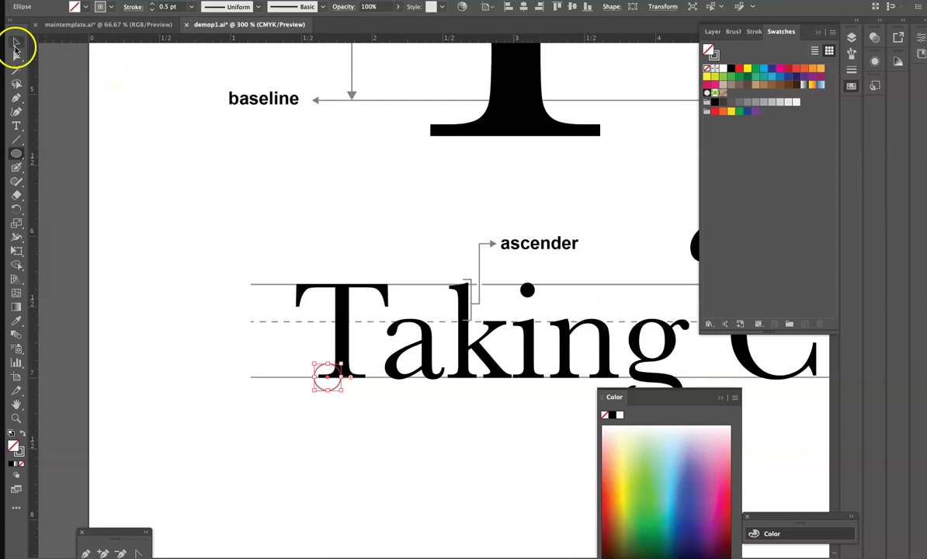
{"action": "left_click", "coordinate": [15, 45]}
{"action": "left_click", "coordinate": [181, 366]}
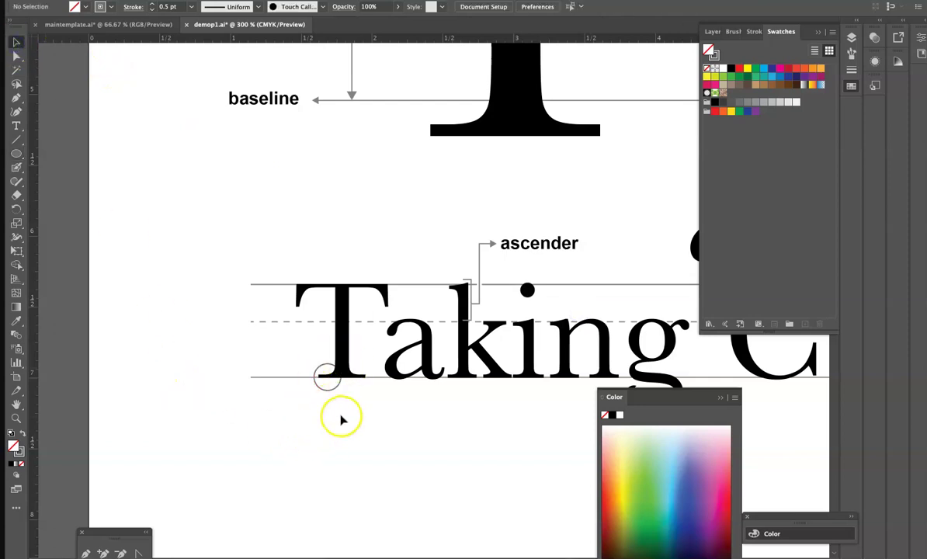
Draw a vertical leader line down from the serif circle with the Pen tool
{"action": "left_click", "coordinate": [17, 98]}
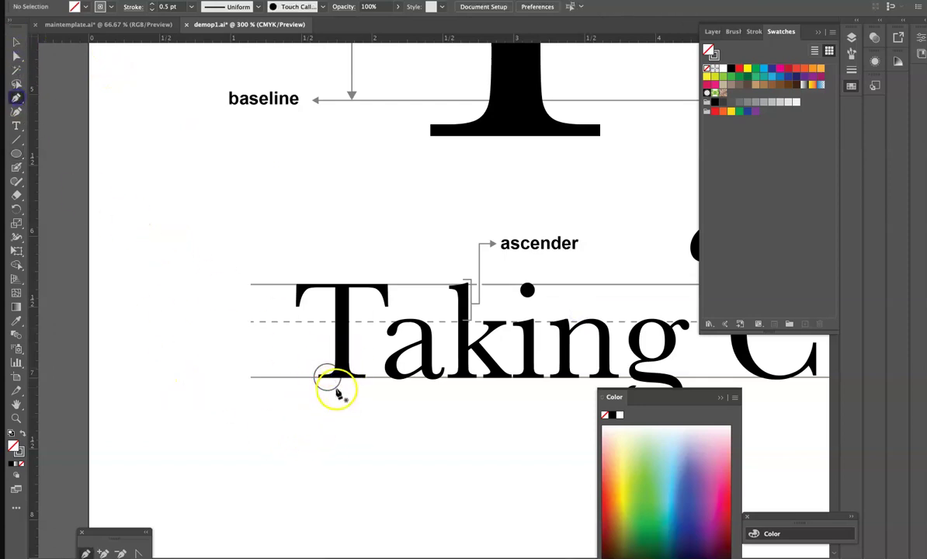
{"action": "left_click_drag", "start_coordinate": [327, 390], "coordinate": [330, 421]}
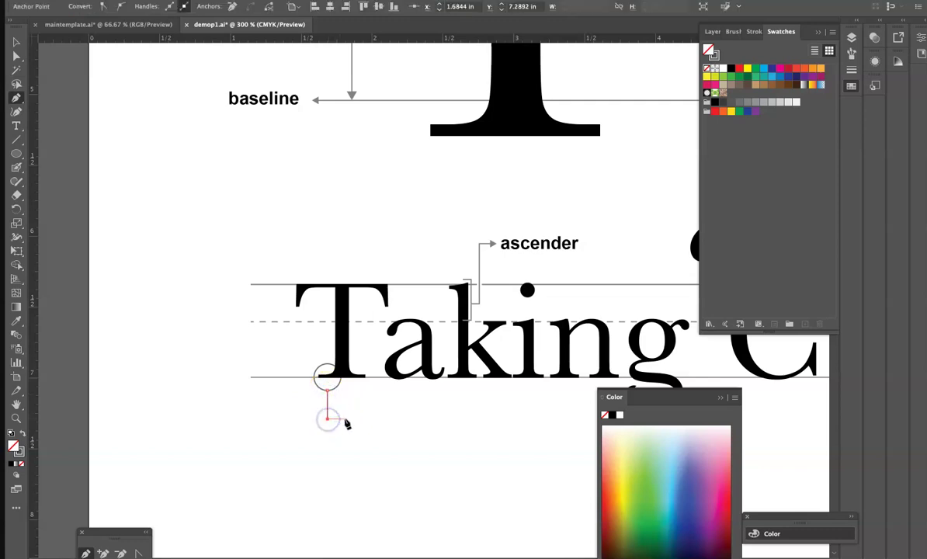
{"action": "left_click", "coordinate": [16, 41]}
{"action": "left_click", "coordinate": [343, 502]}
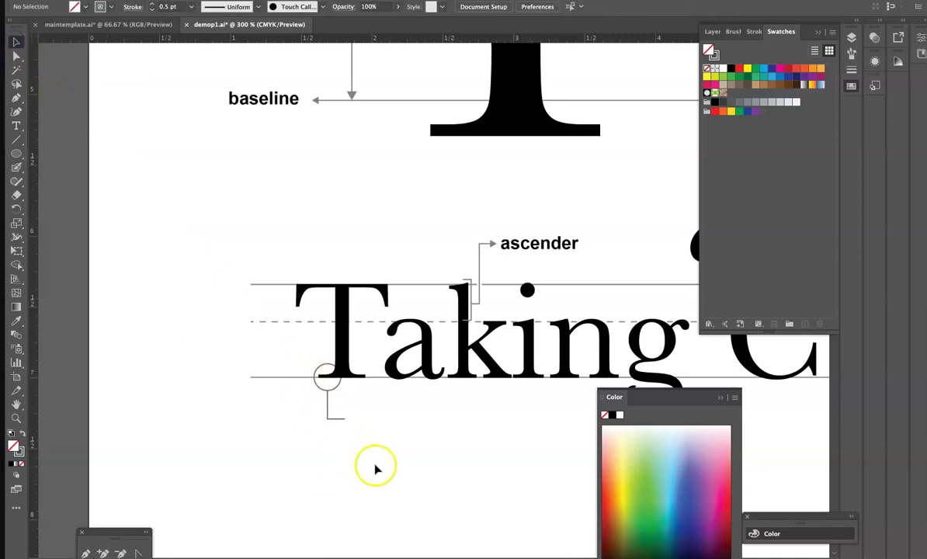
Place a copy of the baseline label beside the leader line and retype it as 'serif'
{"action": "scroll", "coordinate": [361, 287], "scroll_direction": "up", "scroll_amount": 1}
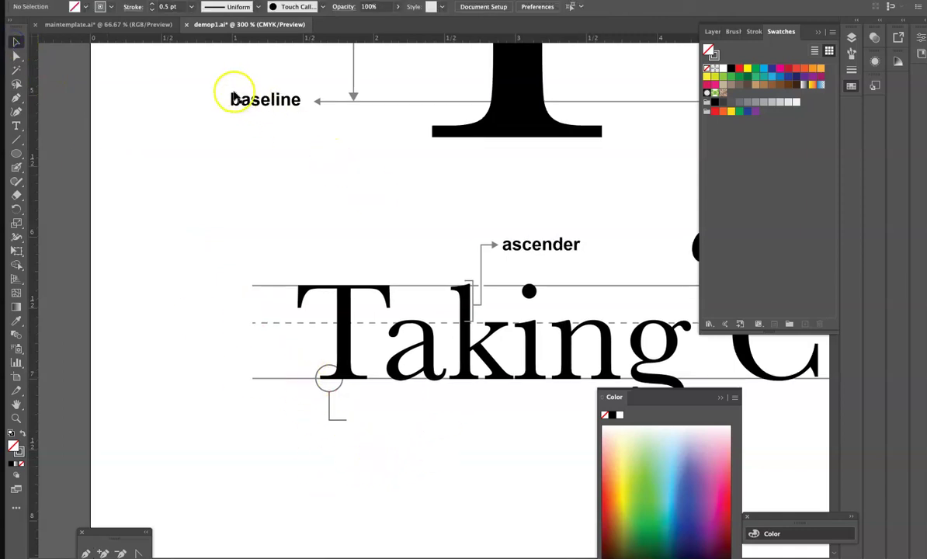
{"action": "left_click", "coordinate": [260, 106]}
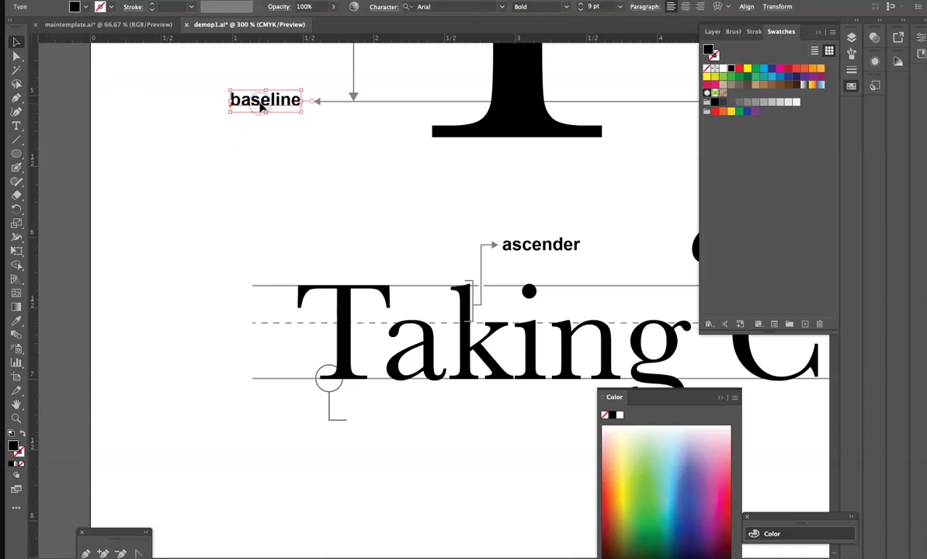
{"action": "left_click_drag", "start_coordinate": [262, 107], "coordinate": [482, 426]}
{"action": "left_click", "coordinate": [16, 125]}
{"action": "left_click", "coordinate": [345, 417]}
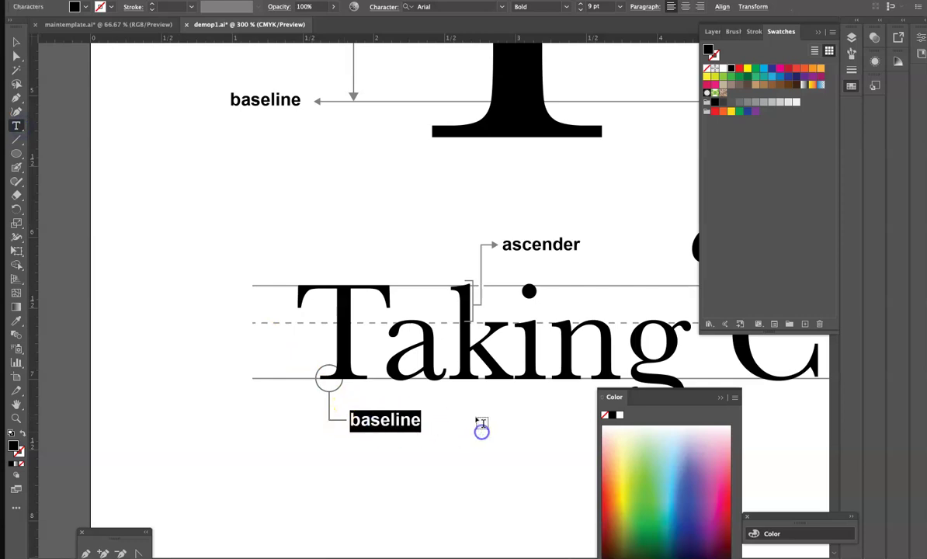
{"action": "type", "text": "serif"}
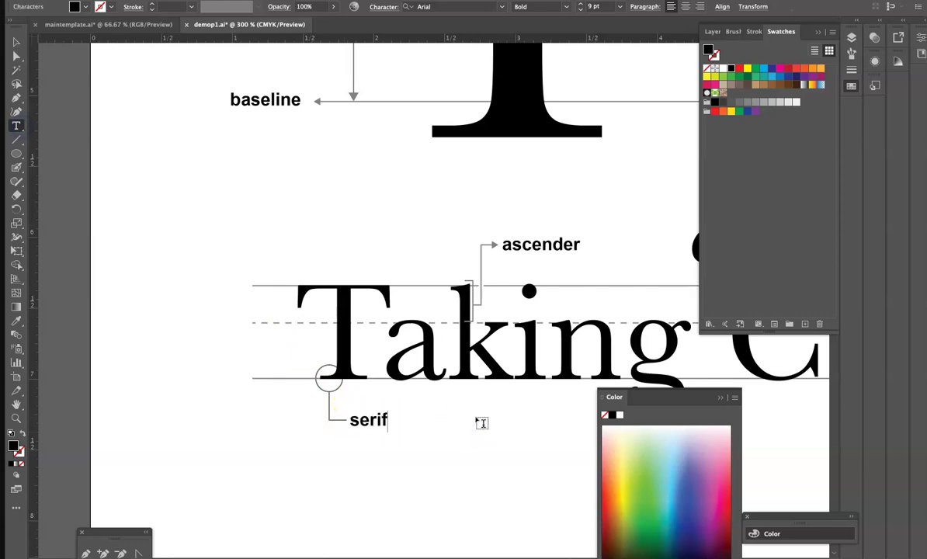
{"action": "left_click", "coordinate": [17, 42]}
{"action": "left_click", "coordinate": [369, 504]}
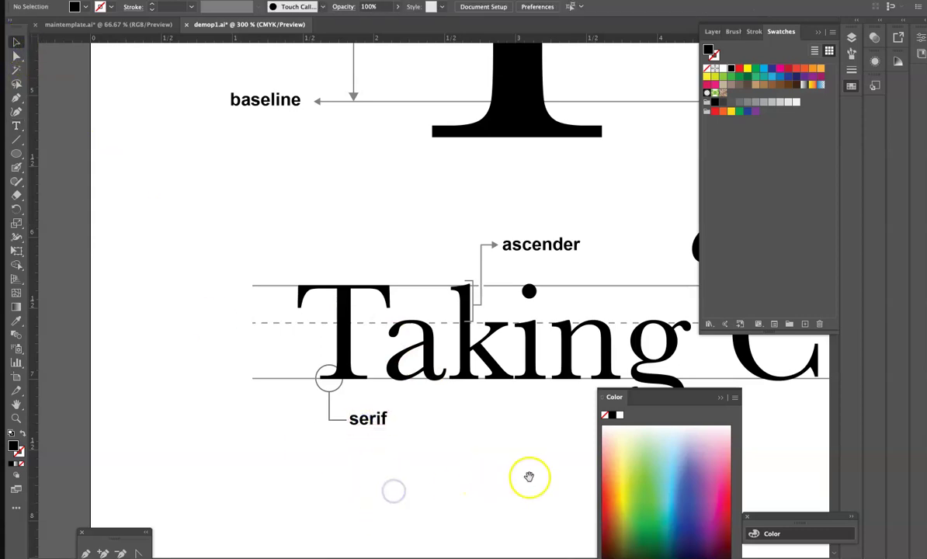
{"action": "left_click_drag", "start_coordinate": [530, 476], "coordinate": [276, 456]}
View the artboard at 100%, pan across, then zoom in on the 'Taking Center Stage!' line
{"action": "key", "text": "ctrl+1"}
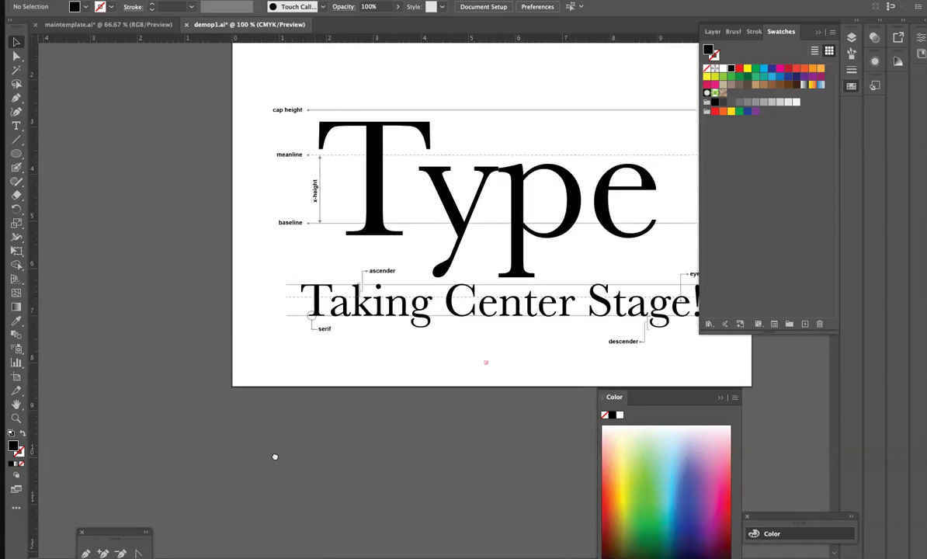
{"action": "scroll", "coordinate": [279, 456], "scroll_direction": "right", "scroll_amount": 1}
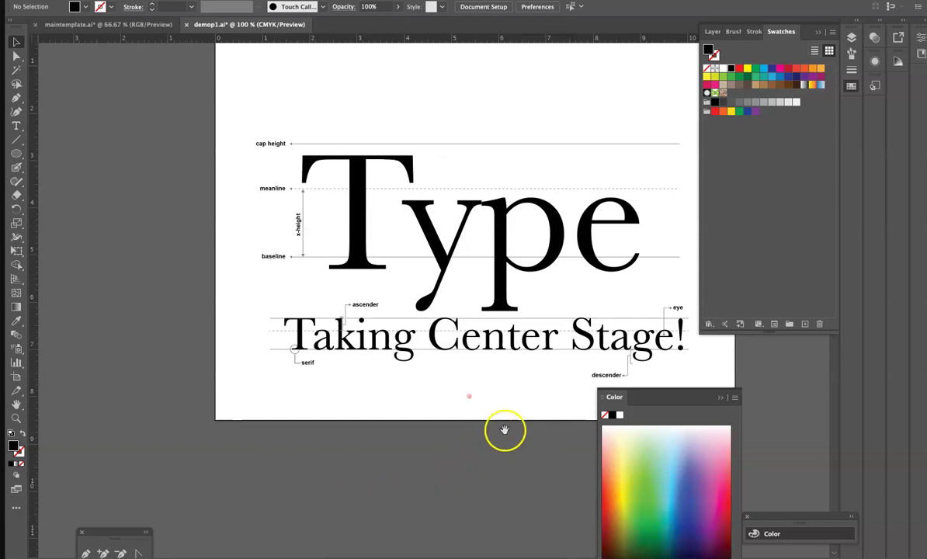
{"action": "scroll", "coordinate": [470, 387], "scroll_direction": "right", "scroll_amount": 3}
{"action": "scroll", "coordinate": [437, 384], "scroll_direction": "up", "scroll_amount": 1}
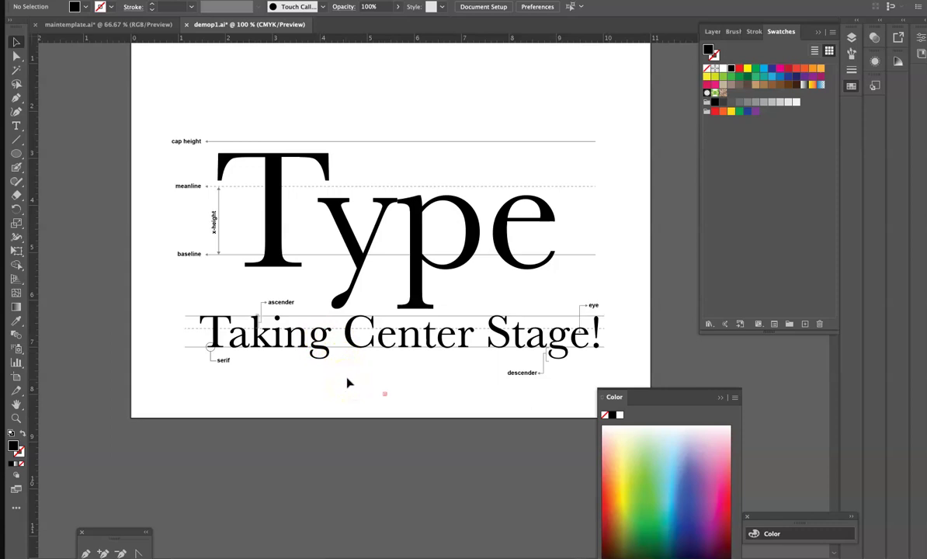
{"action": "left_click_drag", "start_coordinate": [305, 317], "coordinate": [327, 385]}
{"action": "left_click", "coordinate": [412, 382]}
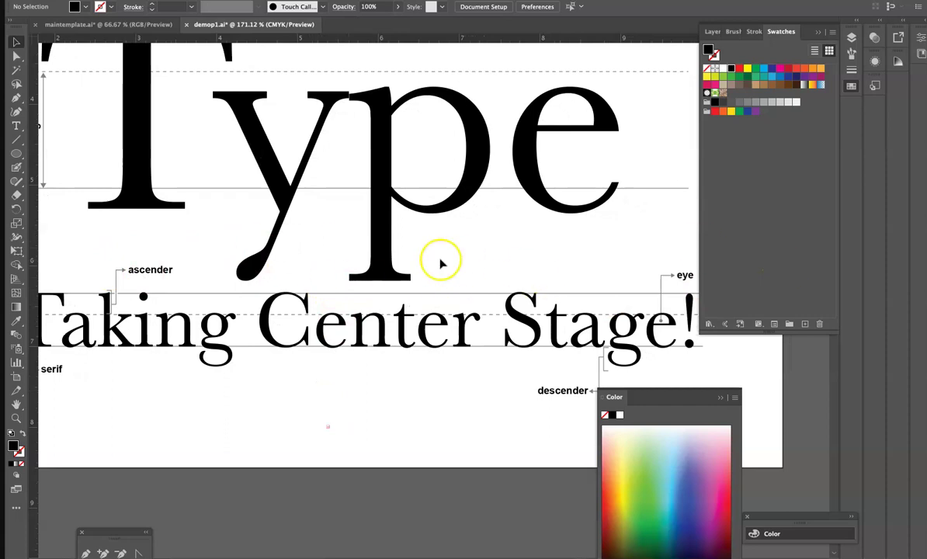
Draw a Pen path starting at the g of 'Taking' and running straight down
{"action": "left_click", "coordinate": [16, 98]}
{"action": "left_click", "coordinate": [215, 325]}
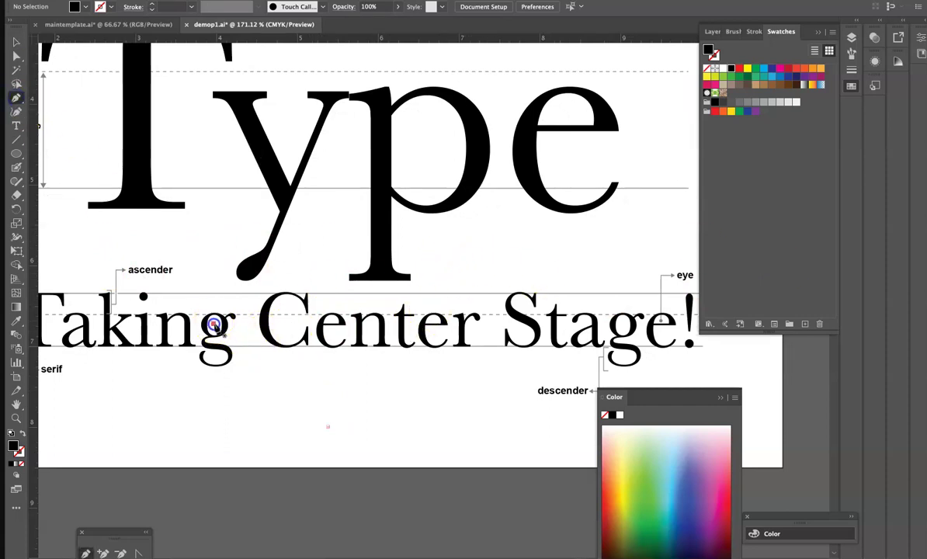
{"action": "left_click_drag", "start_coordinate": [240, 324], "coordinate": [244, 373]}
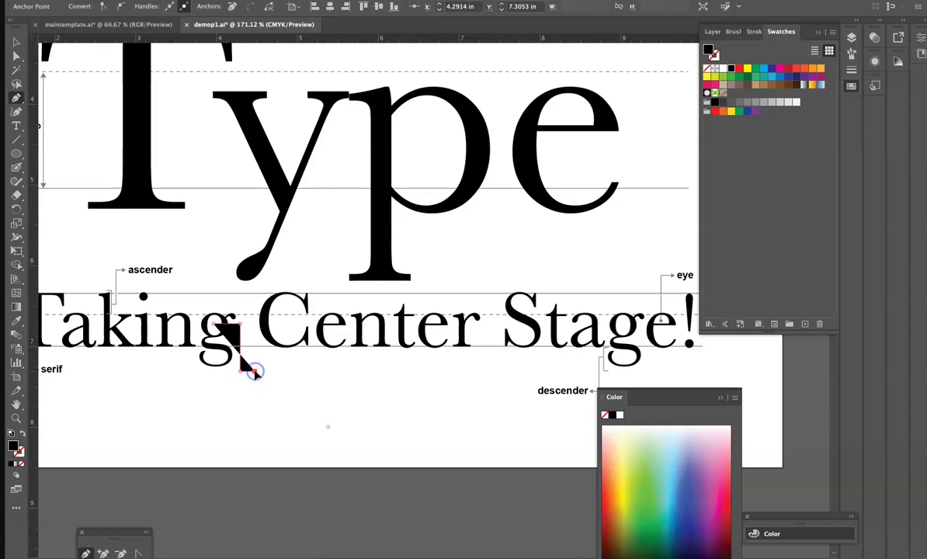
{"action": "left_click", "coordinate": [16, 41]}
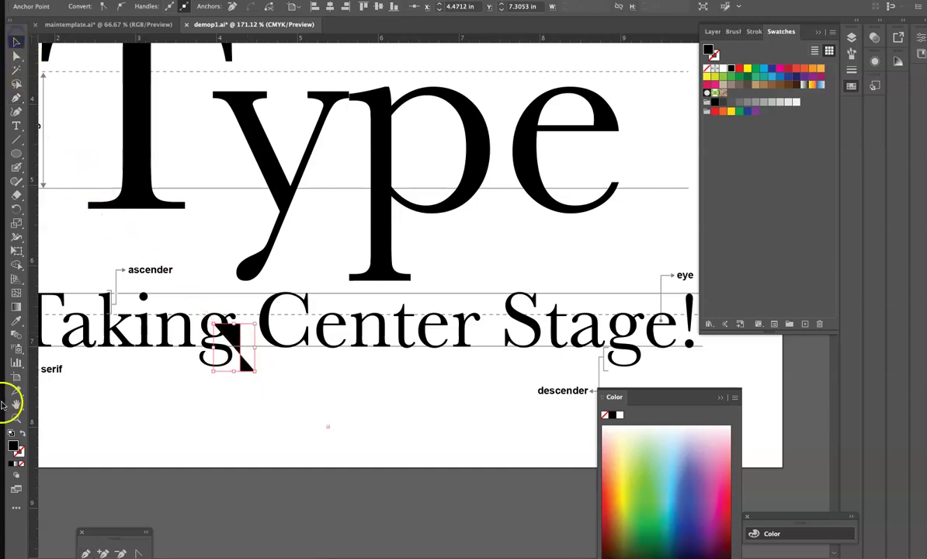
Give the new path no fill, a 0.5 pt stroke and a grey swatch colour
{"action": "left_click", "coordinate": [21, 434]}
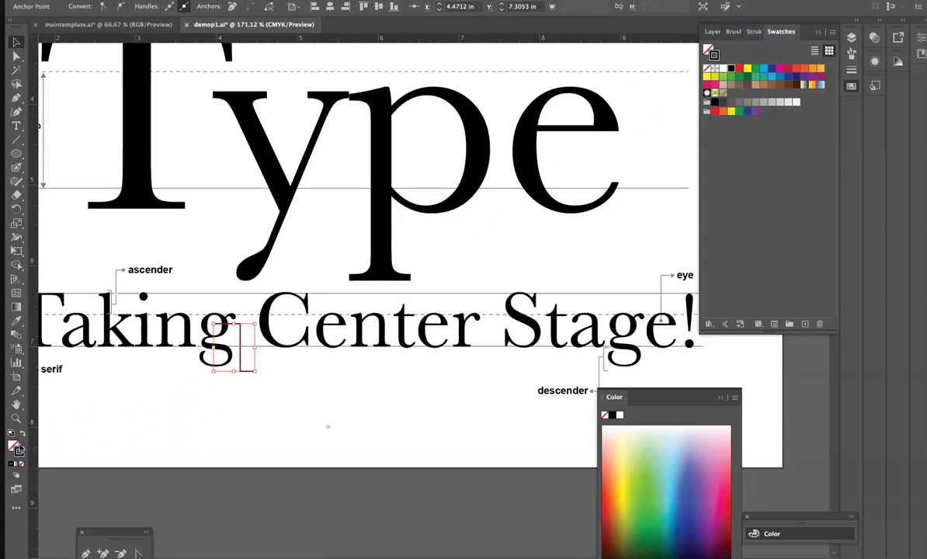
{"action": "left_click", "coordinate": [758, 32]}
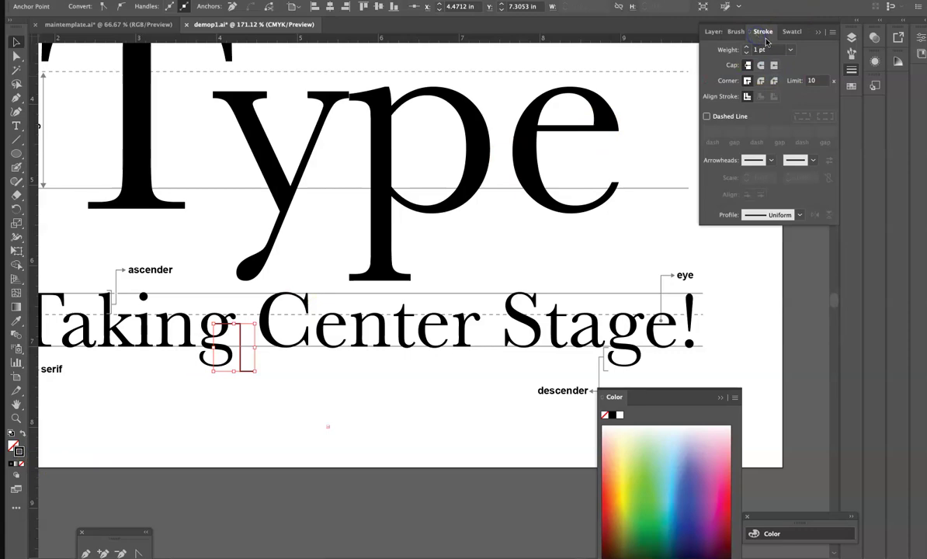
{"action": "left_click", "coordinate": [791, 50]}
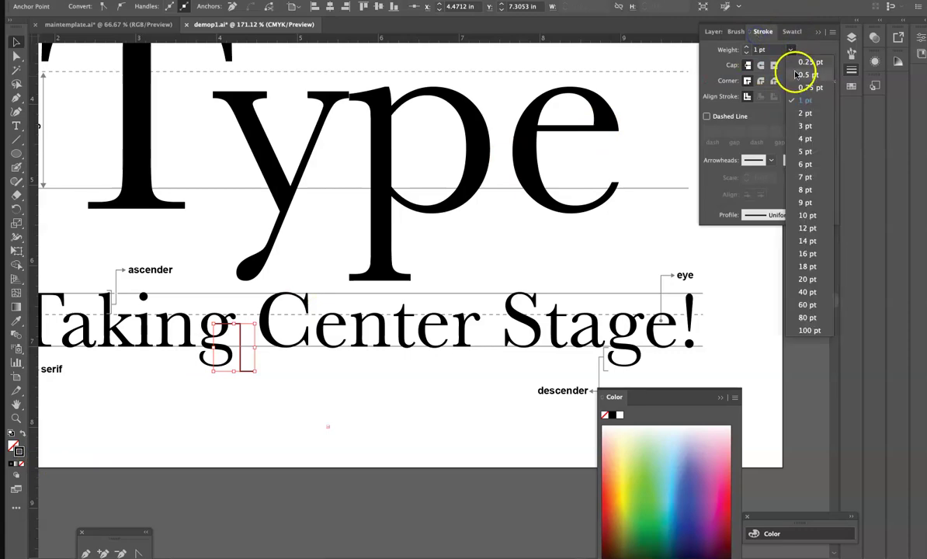
{"action": "left_click", "coordinate": [800, 74]}
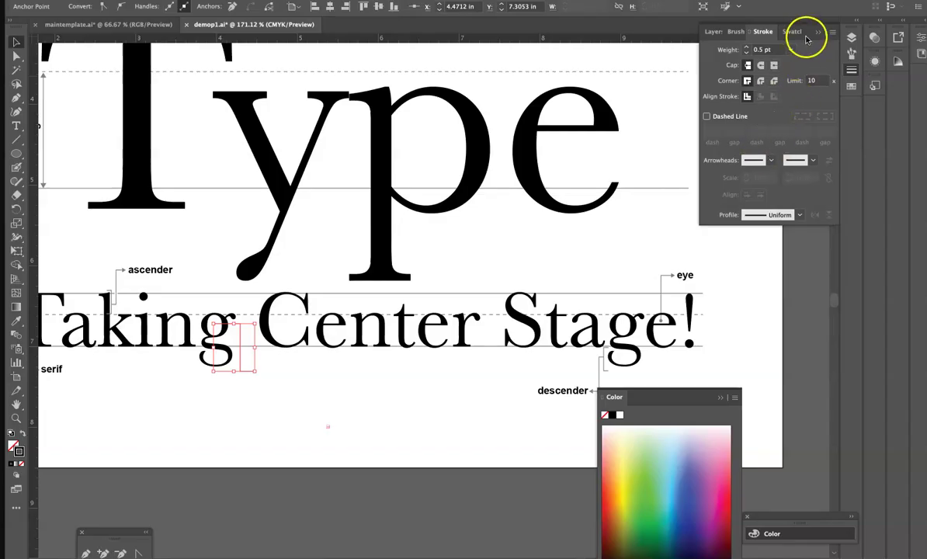
{"action": "left_click", "coordinate": [792, 31]}
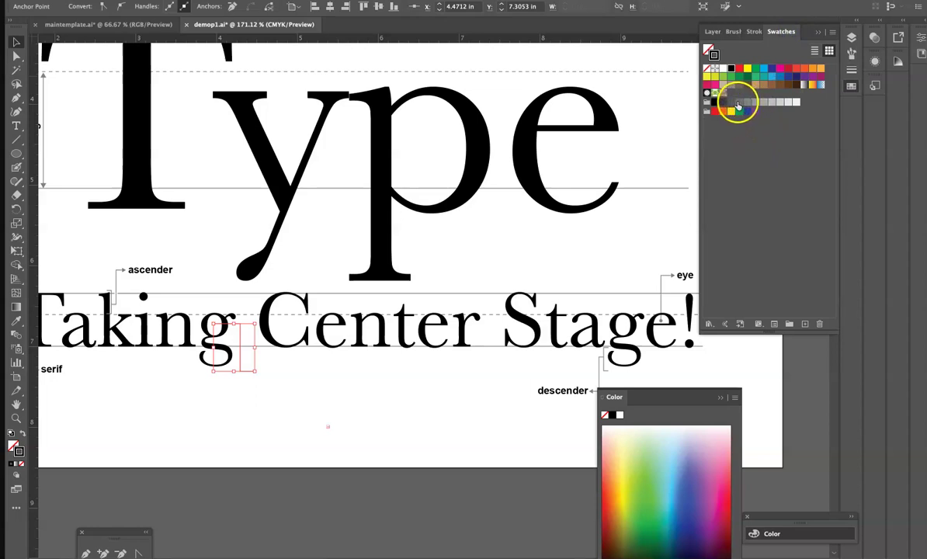
{"action": "left_click", "coordinate": [288, 413]}
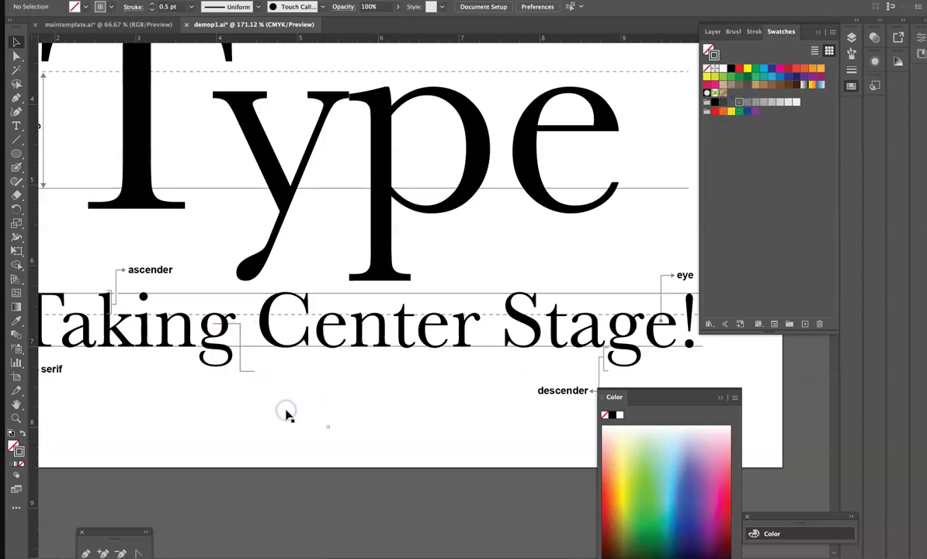
{"action": "left_click", "coordinate": [242, 346]}
Set the line's start arrowhead to Arrow 21 (dot) and its end to Arrow 7
{"action": "left_click", "coordinate": [758, 31]}
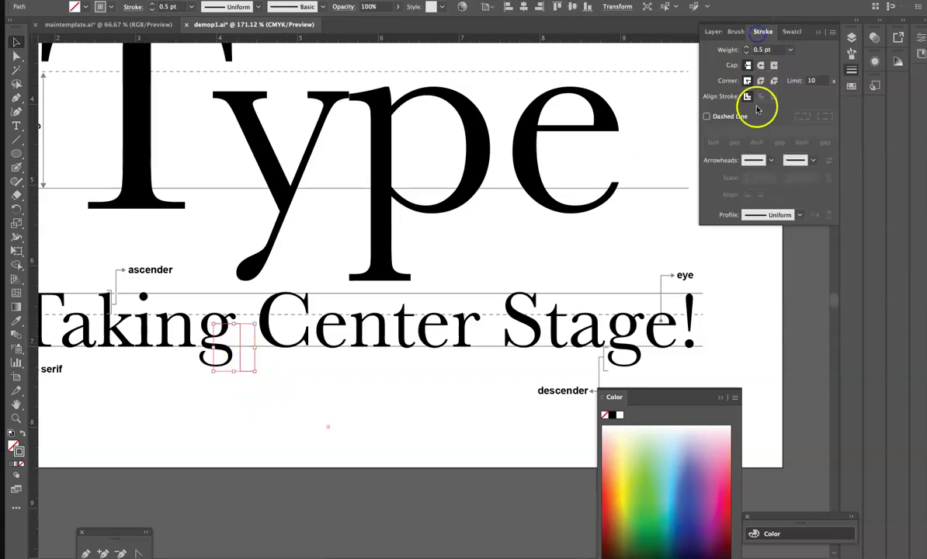
{"action": "left_click", "coordinate": [765, 161]}
{"action": "scroll", "coordinate": [740, 306], "scroll_direction": "down", "scroll_amount": 8}
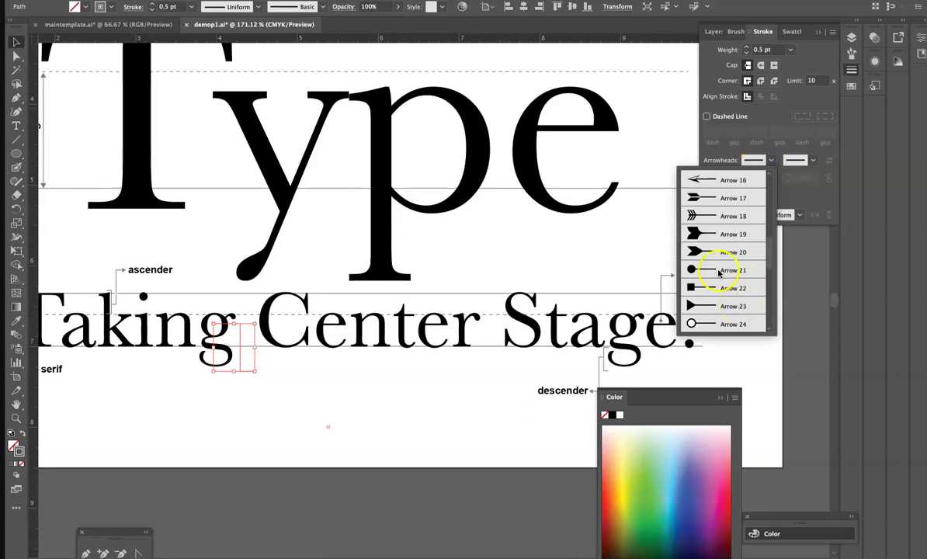
{"action": "left_click", "coordinate": [720, 271]}
{"action": "left_click", "coordinate": [812, 160]}
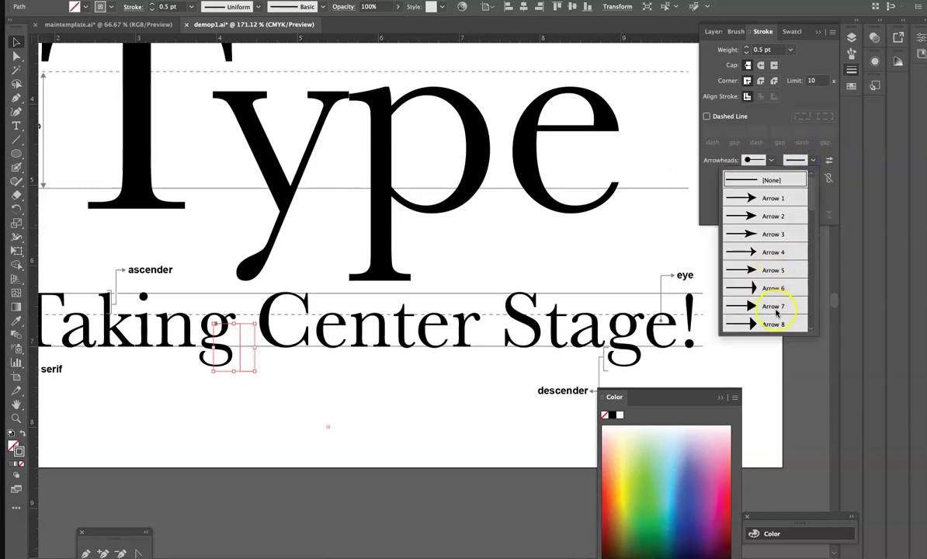
{"action": "left_click", "coordinate": [776, 307]}
Scale both start and end arrowheads to 75%, then deselect the line and zoom out
{"action": "left_click", "coordinate": [771, 178]}
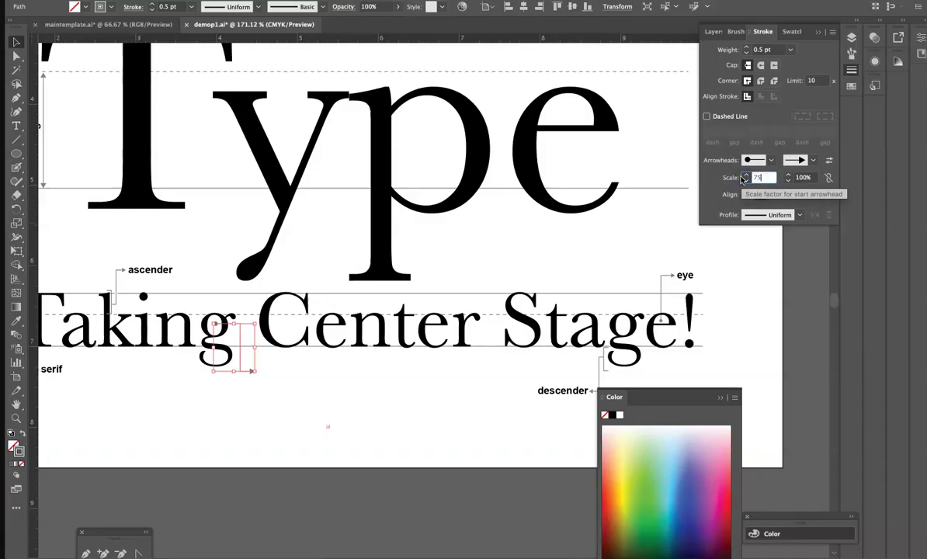
{"action": "key", "text": "Up"}
{"action": "key", "text": "Up"}
{"action": "key", "text": "Up"}
{"action": "key", "text": "Up"}
{"action": "key", "text": "Up"}
{"action": "key", "text": "Up"}
{"action": "key", "text": "Up"}
{"action": "key", "text": "Up"}
{"action": "key", "text": "Up"}
{"action": "key", "text": "Up"}
{"action": "key", "text": "Up"}
{"action": "key", "text": "Up"}
{"action": "key", "text": "Up"}
{"action": "key", "text": "Up"}
{"action": "key", "text": "Up"}
{"action": "key", "text": "Up"}
{"action": "key", "text": "Up"}
{"action": "key", "text": "Up"}
{"action": "key", "text": "Up"}
{"action": "key", "text": "Up"}
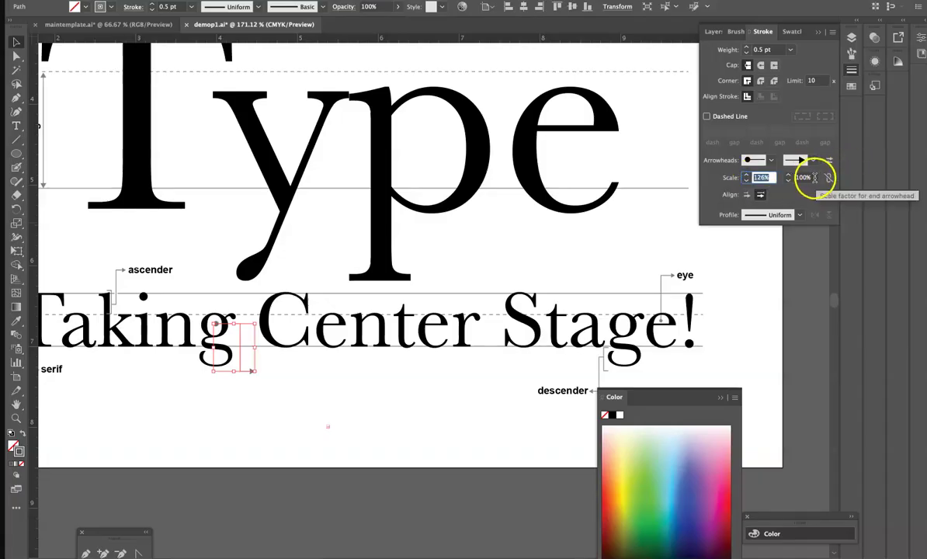
{"action": "left_click", "coordinate": [772, 178]}
{"action": "left_click_drag", "start_coordinate": [759, 177], "coordinate": [703, 174]}
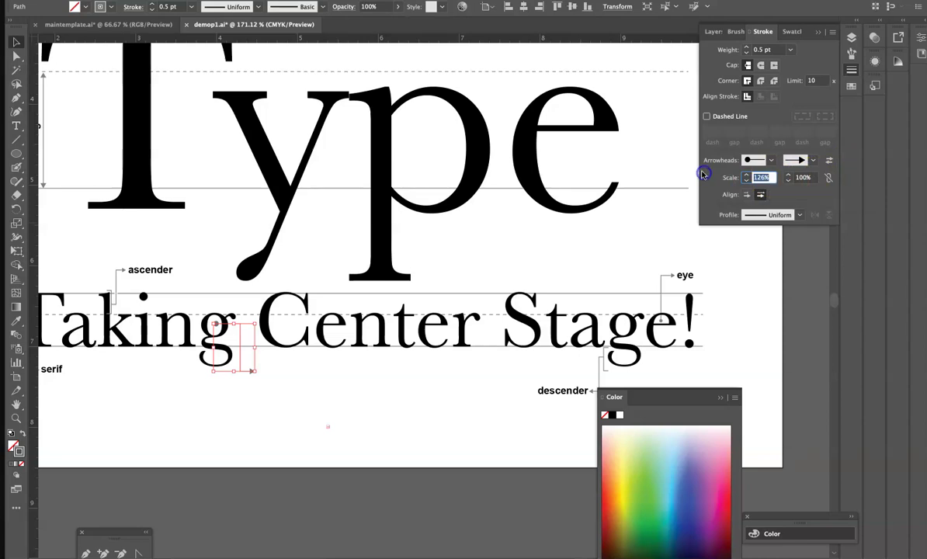
{"action": "type", "text": "75"}
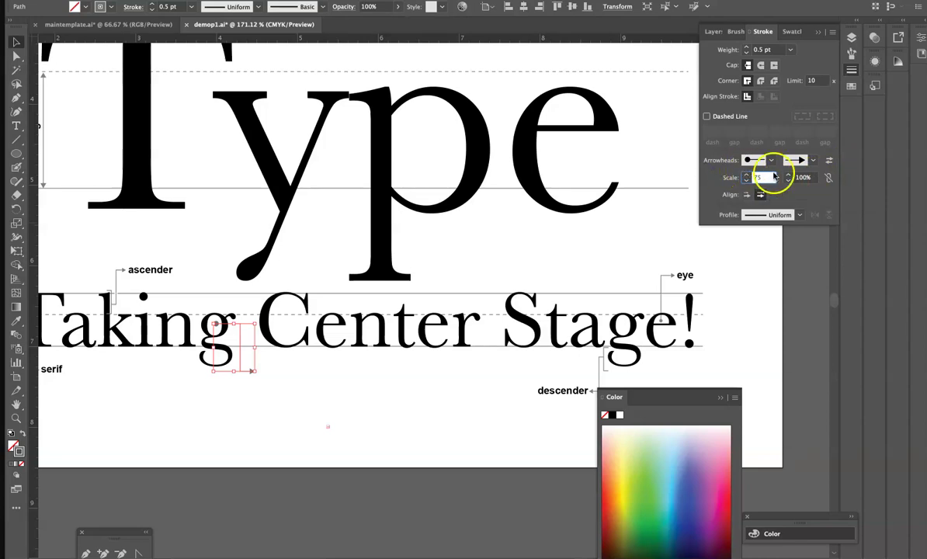
{"action": "key", "text": "Tab"}
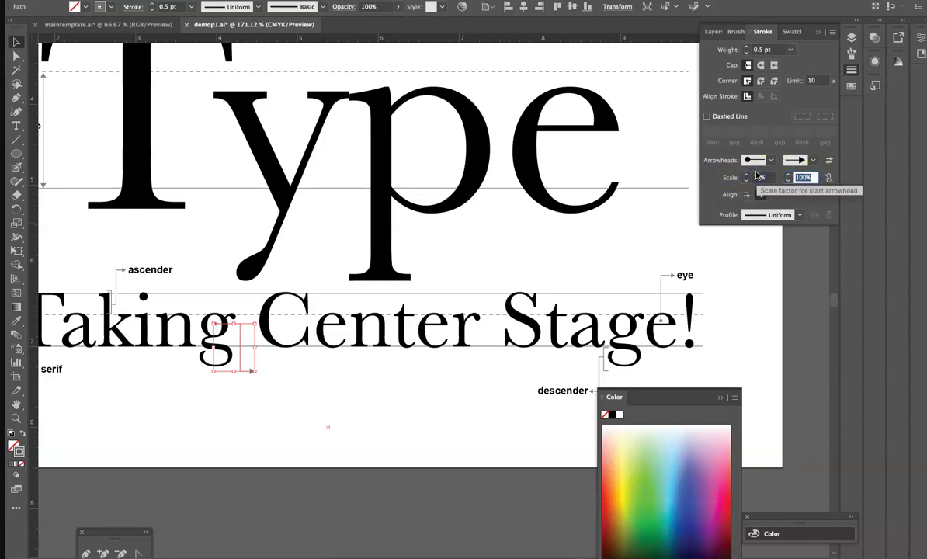
{"action": "type", "text": "75"}
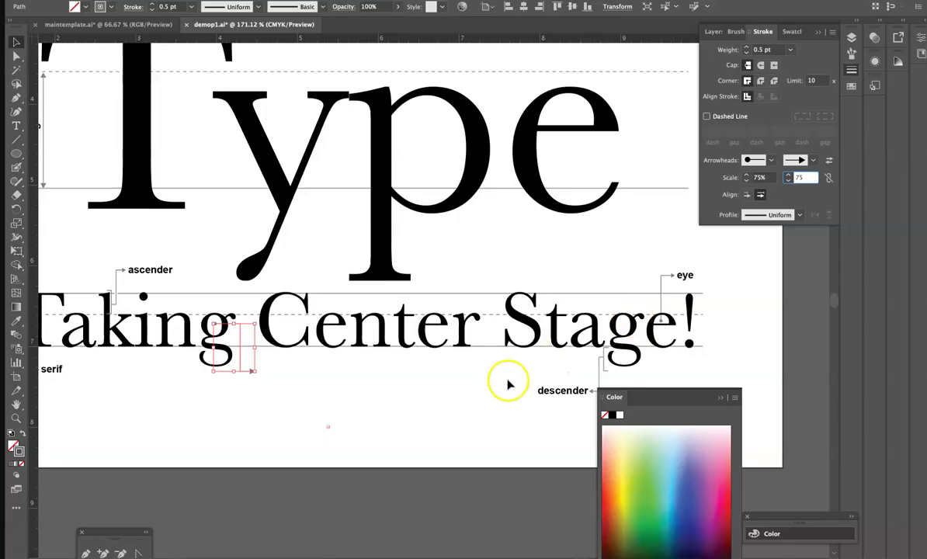
{"action": "left_click", "coordinate": [429, 440]}
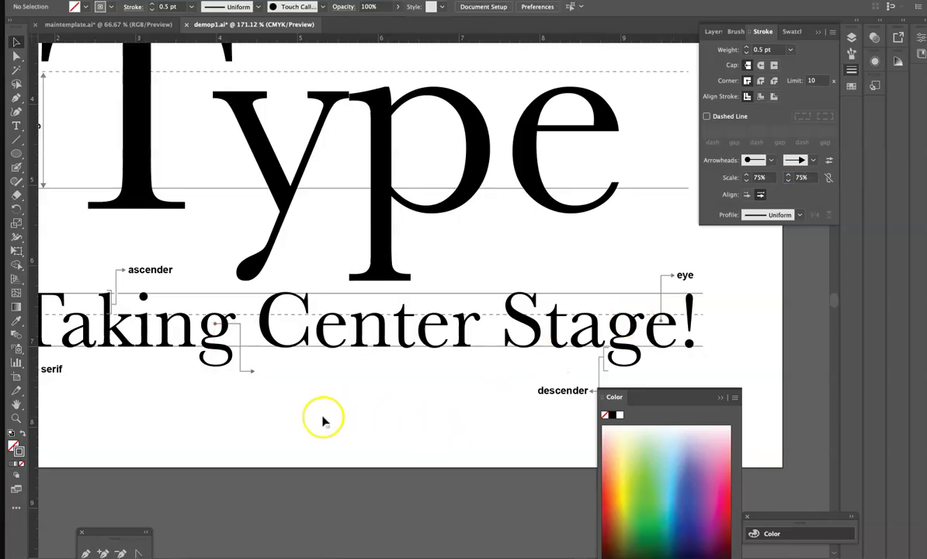
{"action": "key", "text": "ctrl+minus"}
{"action": "key", "text": "ctrl+minus"}
{"action": "key", "text": "ctrl+minus"}
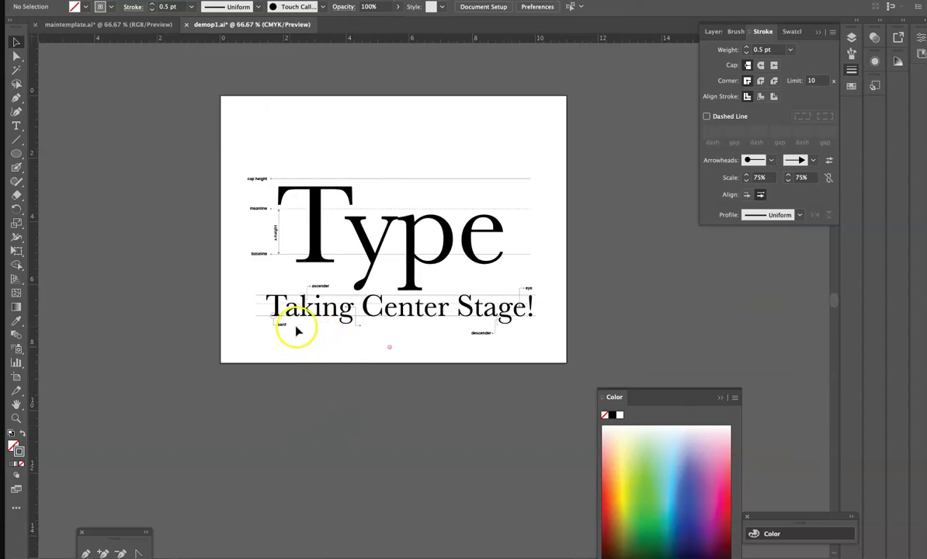
{"action": "left_click", "coordinate": [17, 55]}
Nudge the serif label and its guide slightly downward
{"action": "left_click", "coordinate": [266, 327]}
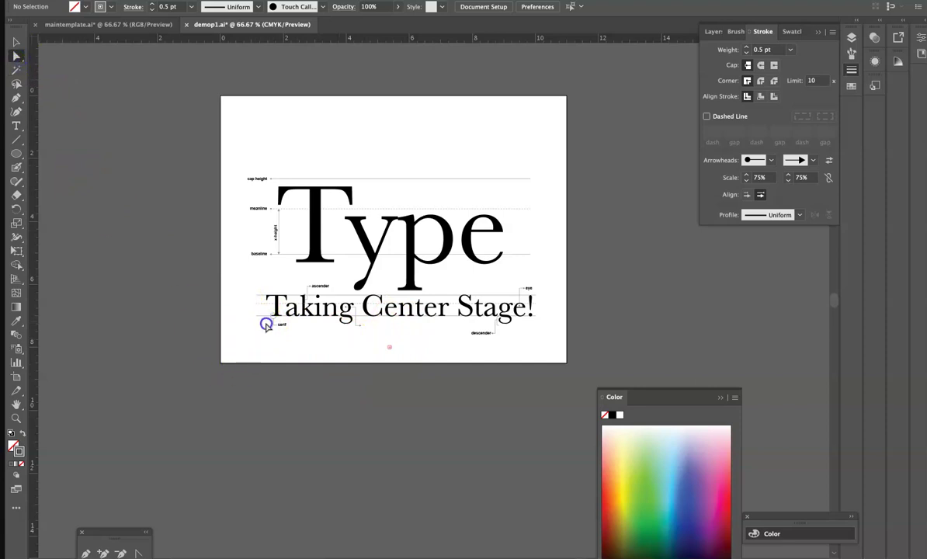
{"action": "left_click_drag", "start_coordinate": [294, 332], "coordinate": [295, 334]}
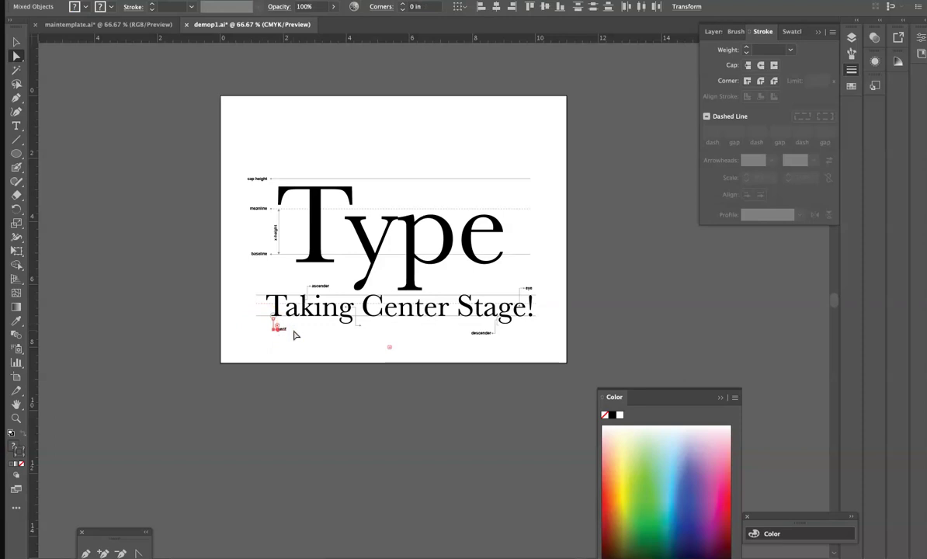
{"action": "left_click", "coordinate": [347, 356]}
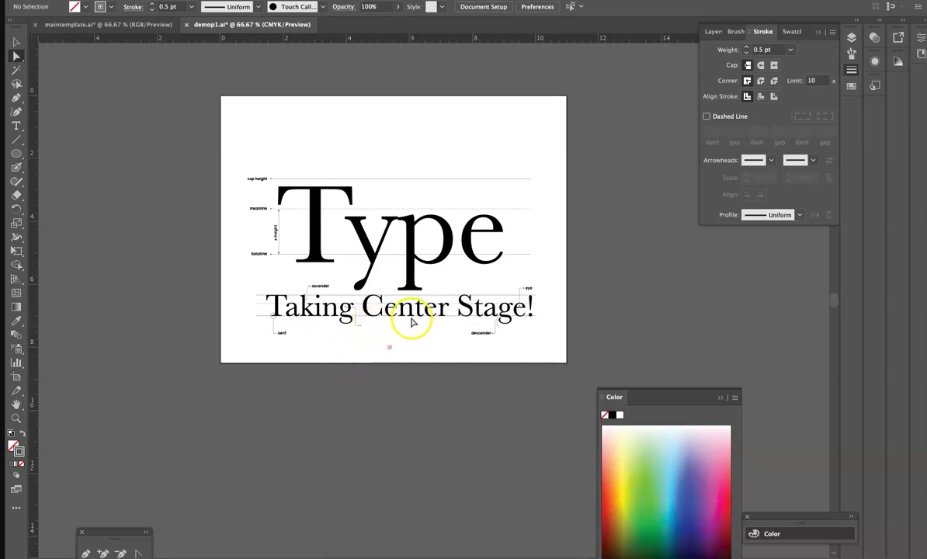
Place a copy of the descender label at the tip of the g callout and zoom in
{"action": "left_click", "coordinate": [15, 125]}
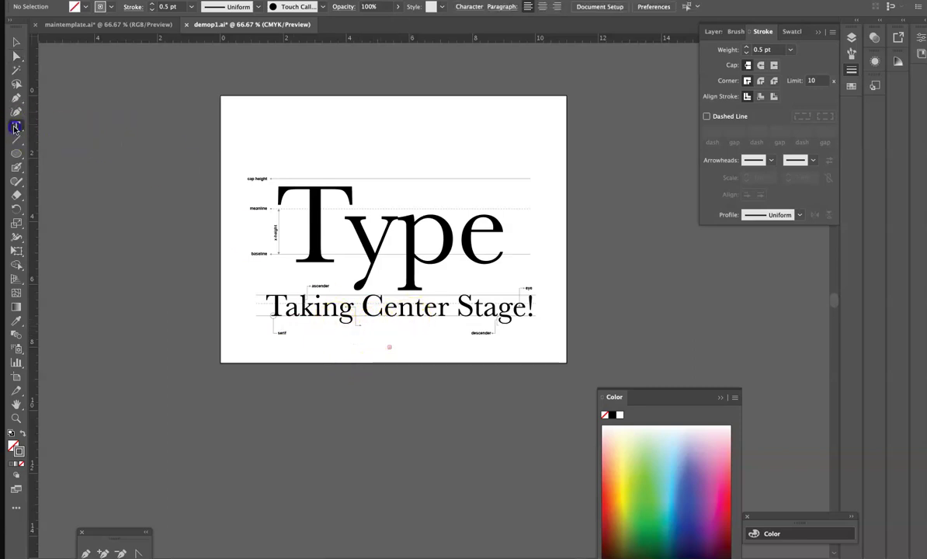
{"action": "left_click", "coordinate": [11, 42]}
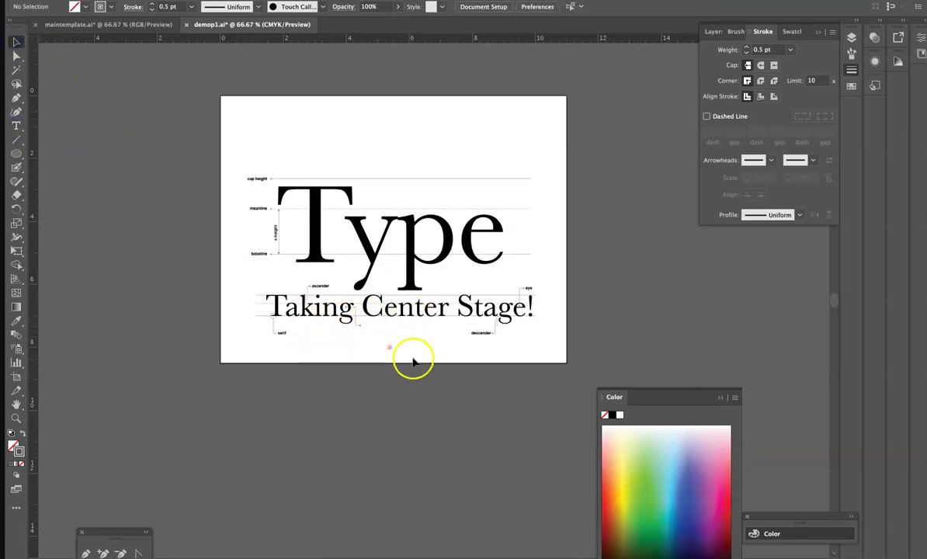
{"action": "left_click", "coordinate": [475, 333]}
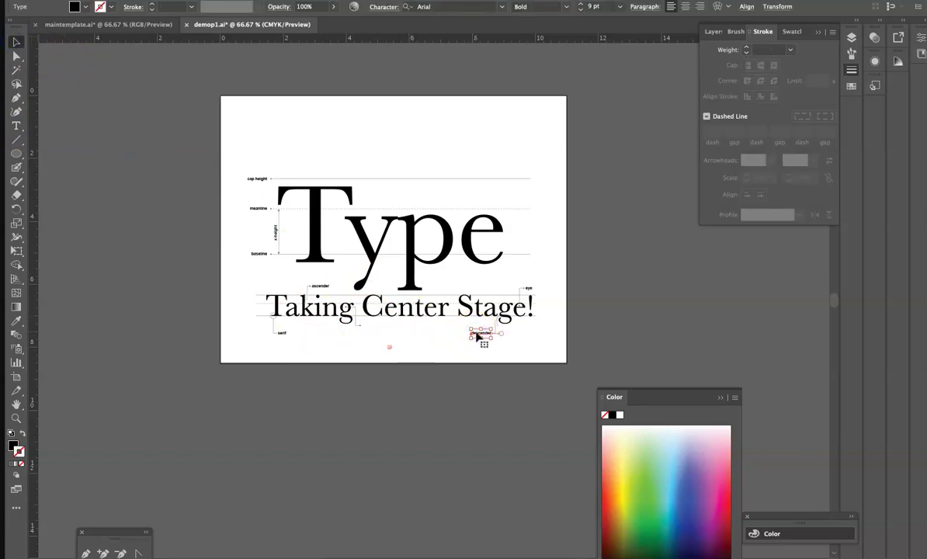
{"action": "left_click", "coordinate": [425, 332]}
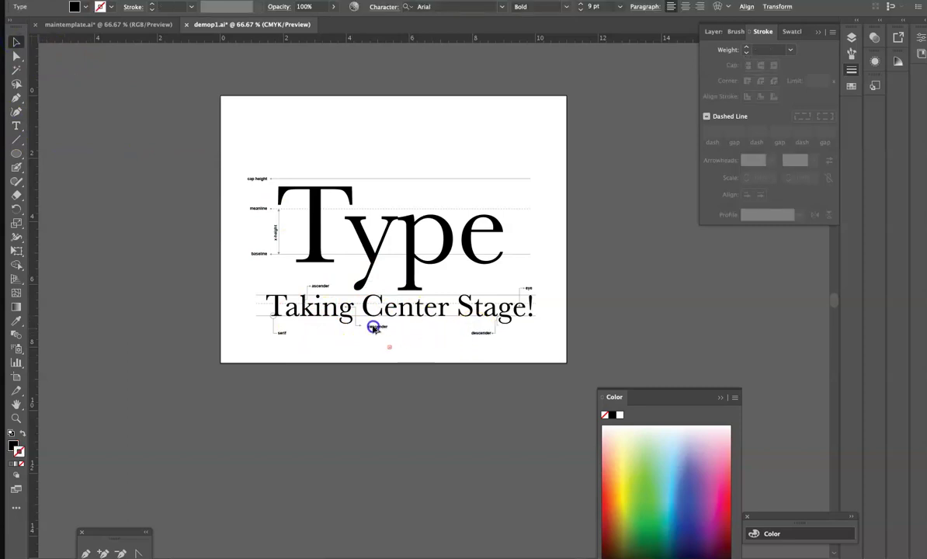
{"action": "left_click_drag", "start_coordinate": [354, 309], "coordinate": [531, 336]}
Retype the copied label as 'counter' and move it up beside its arrow
{"action": "key", "text": "ctrl+z"}
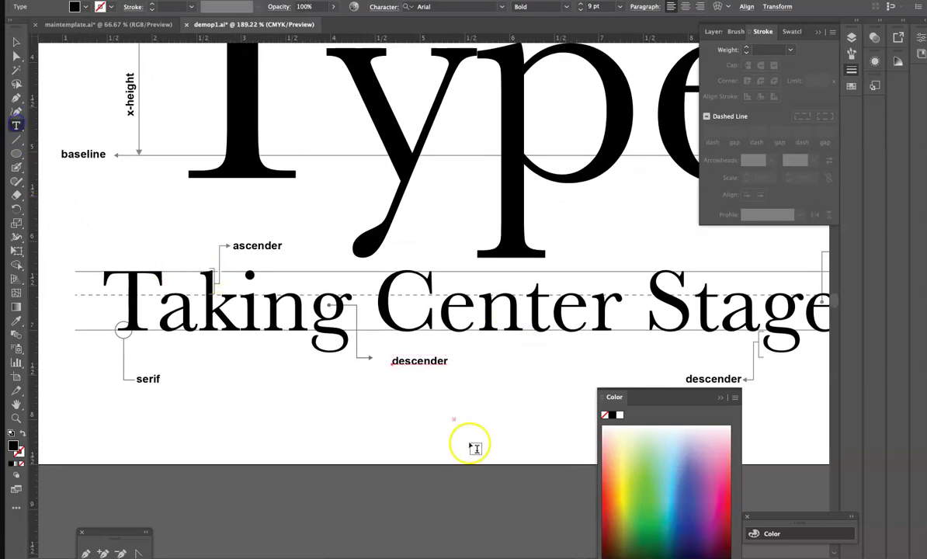
{"action": "left_click_drag", "start_coordinate": [392, 361], "coordinate": [473, 364]}
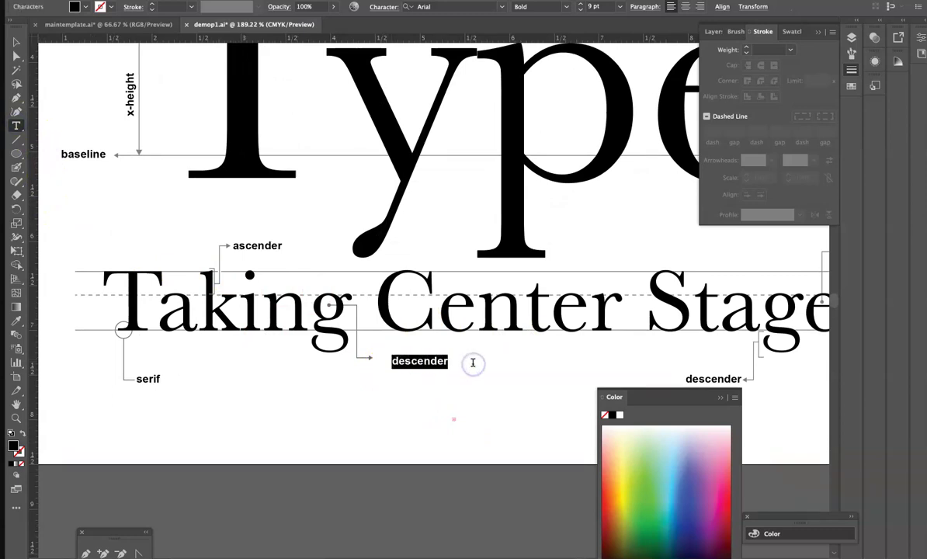
{"action": "type", "text": "counter"}
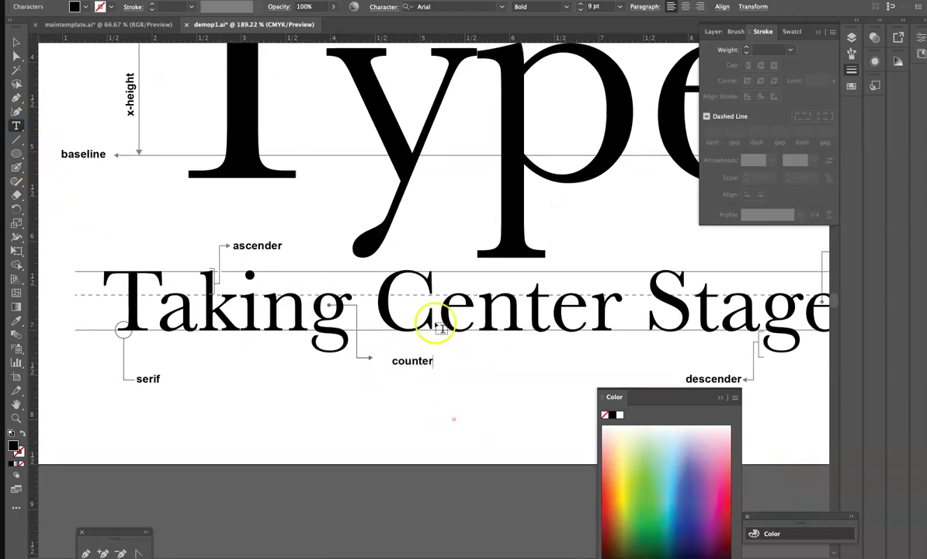
{"action": "left_click", "coordinate": [17, 42]}
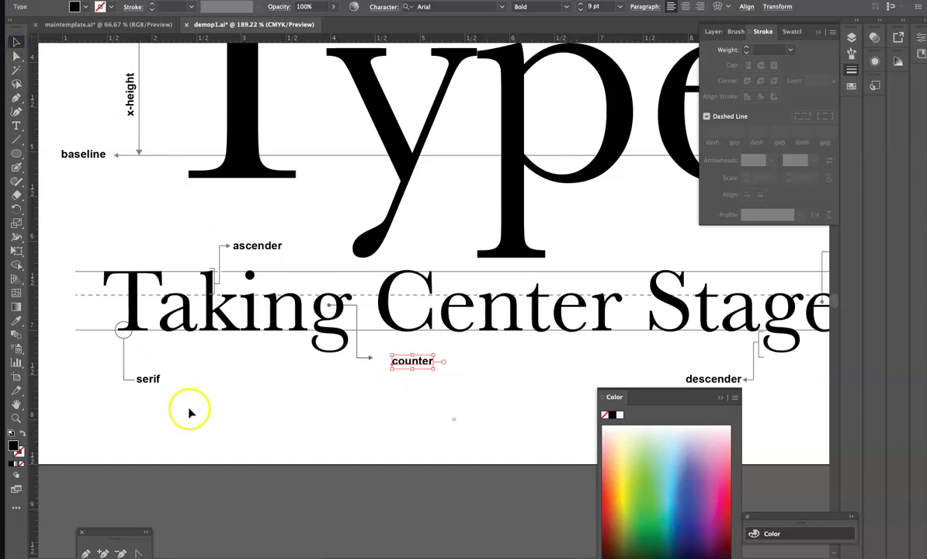
{"action": "left_click", "coordinate": [267, 403]}
{"action": "left_click_drag", "start_coordinate": [403, 363], "coordinate": [390, 357]}
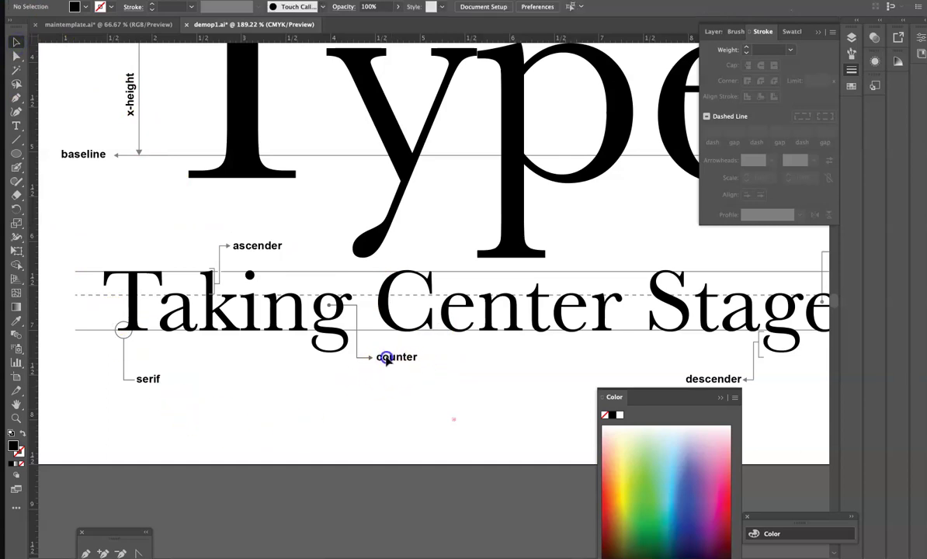
{"action": "left_click", "coordinate": [386, 359]}
{"action": "left_click", "coordinate": [373, 431]}
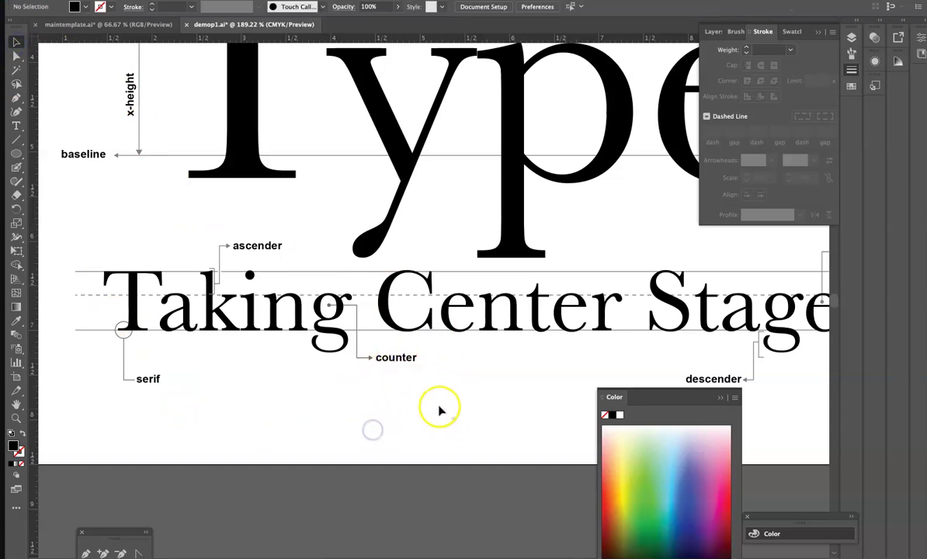
Delete the stray empty text frame and zoom out to fit the artboard
{"action": "left_click_drag", "start_coordinate": [441, 410], "coordinate": [471, 437]}
{"action": "key", "text": "backslash"}
{"action": "key", "text": "ctrl+shift+a"}
{"action": "key", "text": "ctrl+0"}
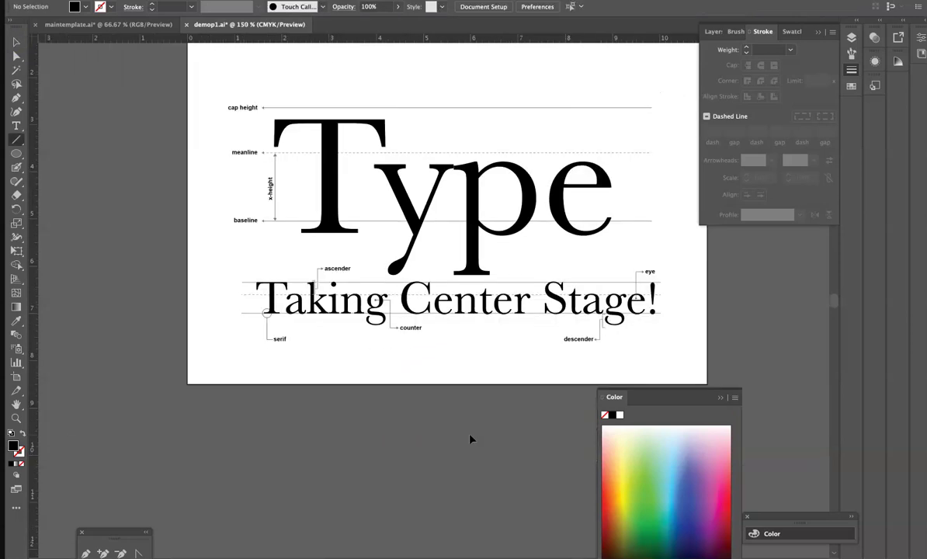
{"action": "key", "text": "ctrl+minus"}
{"action": "key", "text": "ctrl+minus"}
{"action": "left_click_drag", "start_coordinate": [501, 340], "coordinate": [418, 386]}
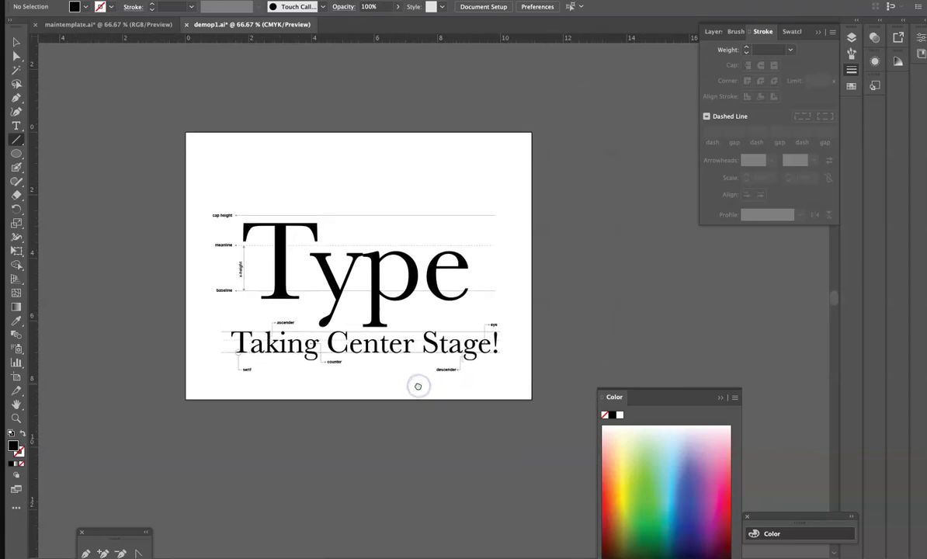
{"action": "key", "text": "ctrl+plus"}
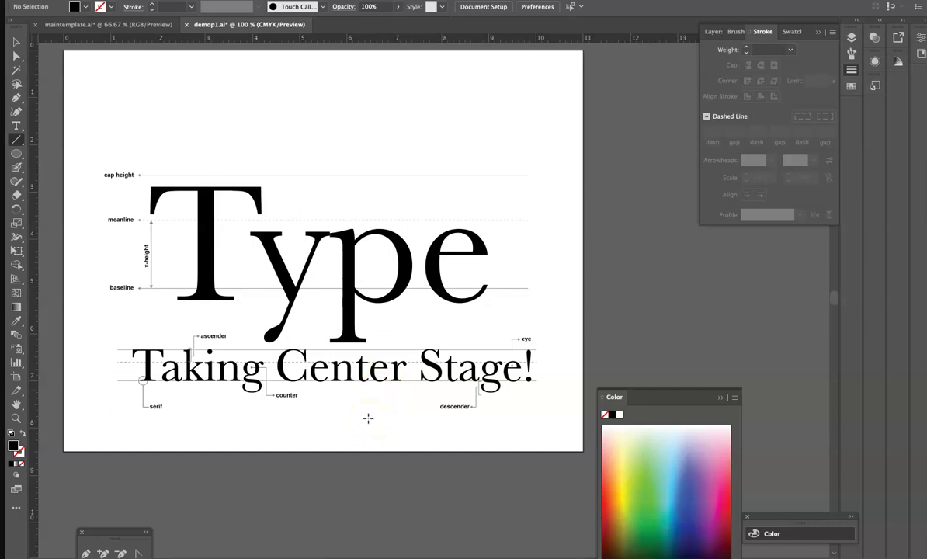
Zoom in on 'Taking' and place a copy of the ascender callout bracket to its left
{"action": "left_click", "coordinate": [16, 41]}
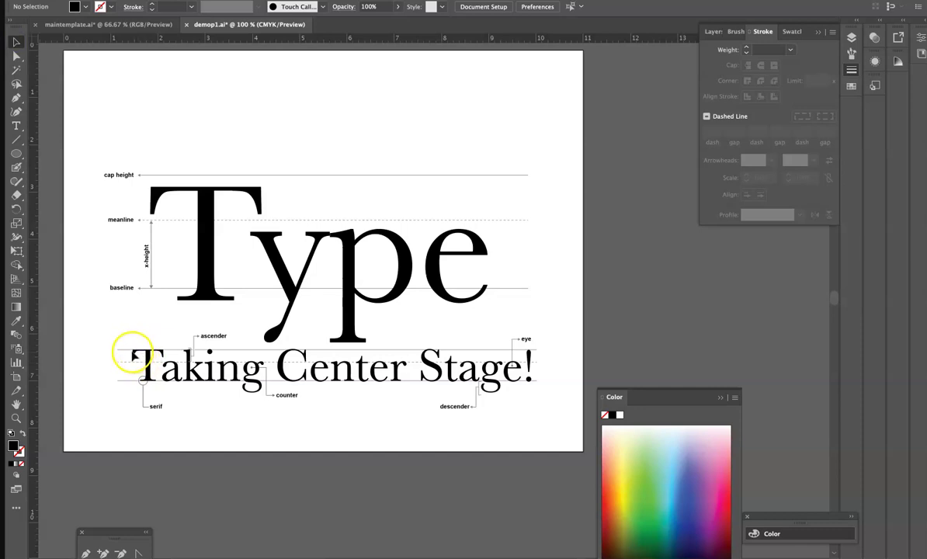
{"action": "key", "text": "z"}
{"action": "left_click_drag", "start_coordinate": [124, 335], "coordinate": [312, 380]}
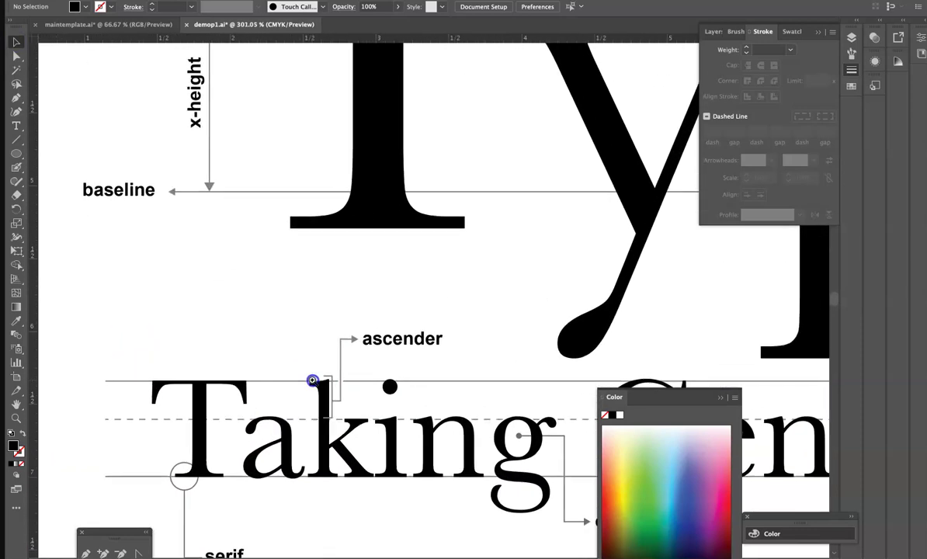
{"action": "left_click_drag", "start_coordinate": [182, 362], "coordinate": [283, 292]}
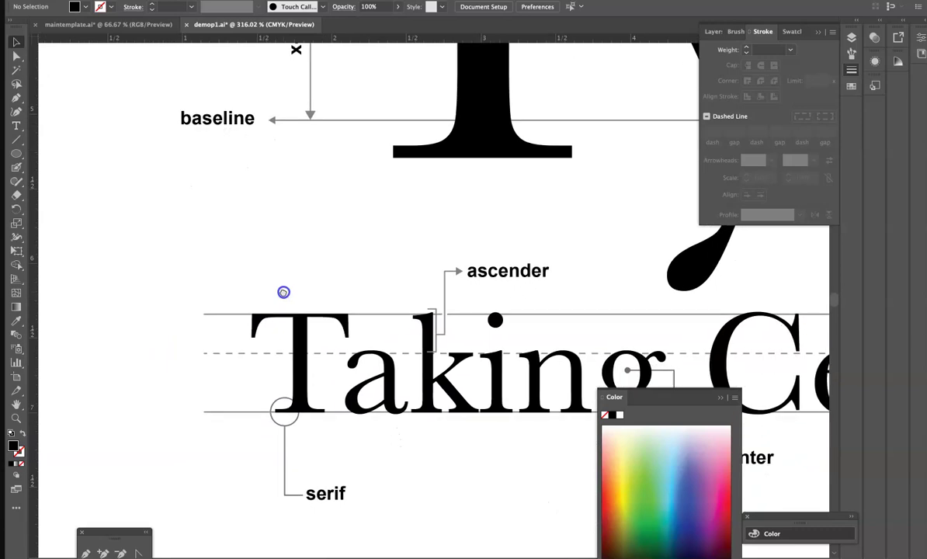
{"action": "left_click", "coordinate": [444, 293]}
{"action": "left_click", "coordinate": [444, 293]}
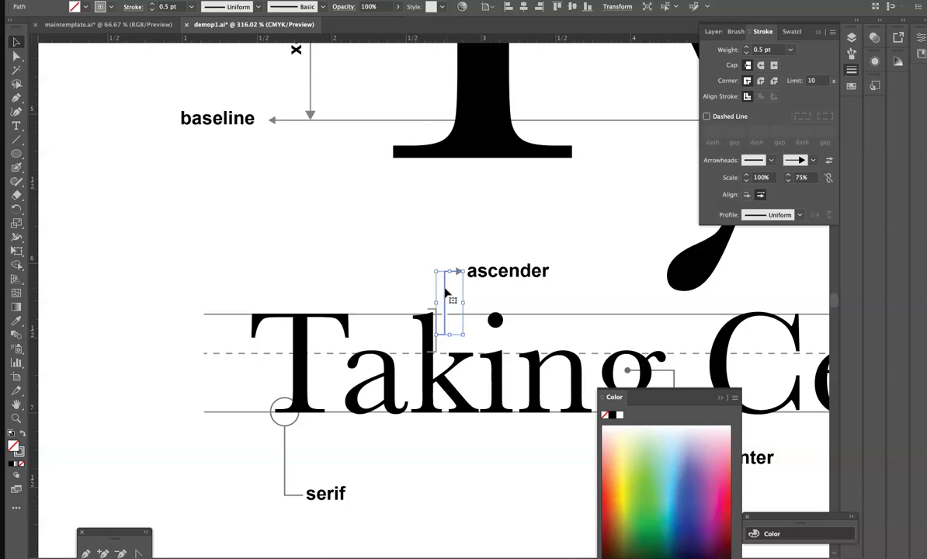
{"action": "left_click_drag", "start_coordinate": [431, 285], "coordinate": [184, 242]}
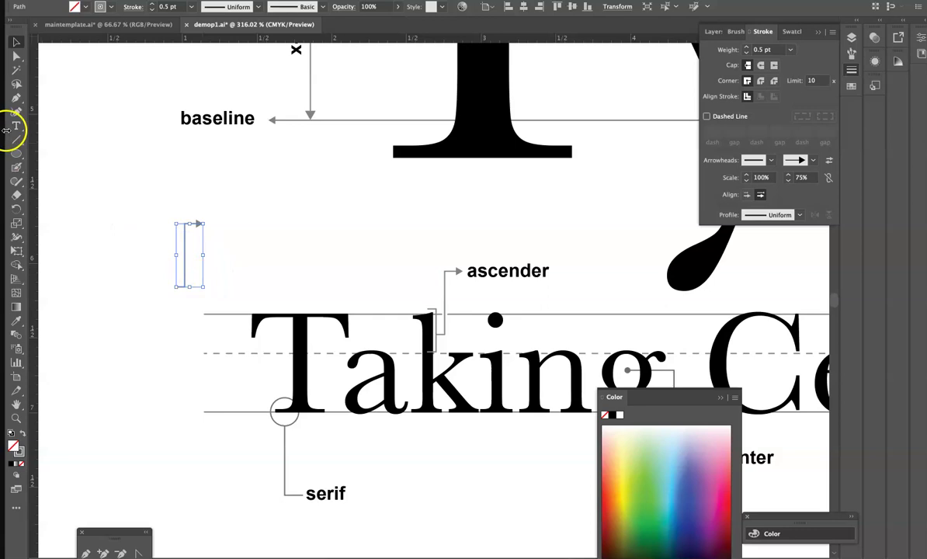
Reflect the copied bracket across the Vertical axis with the Reflect tool
{"action": "left_click_drag", "start_coordinate": [18, 210], "coordinate": [52, 222]}
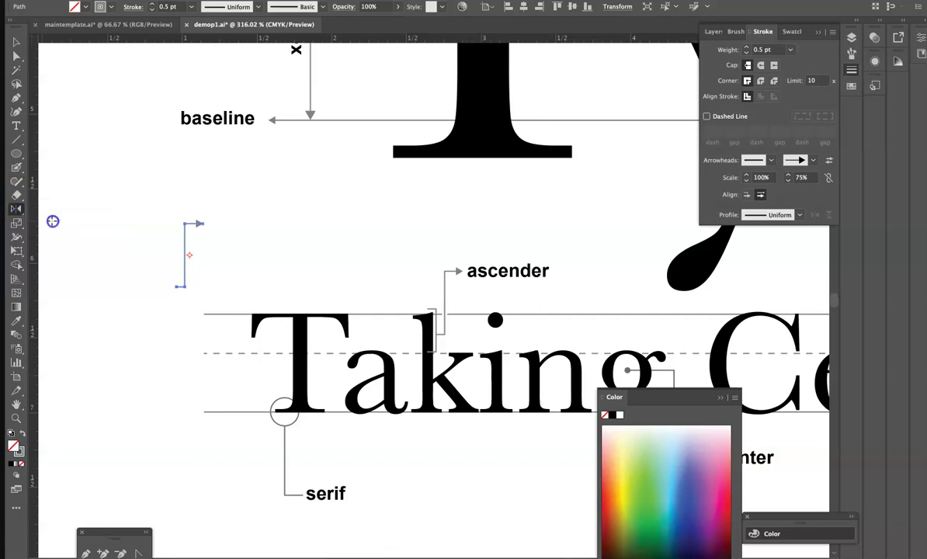
{"action": "double_click", "coordinate": [17, 209]}
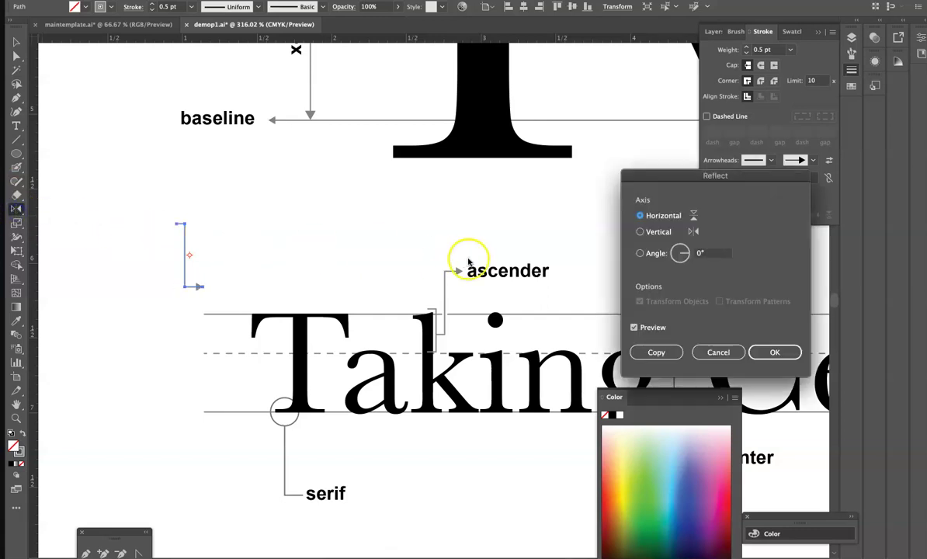
{"action": "left_click", "coordinate": [640, 232]}
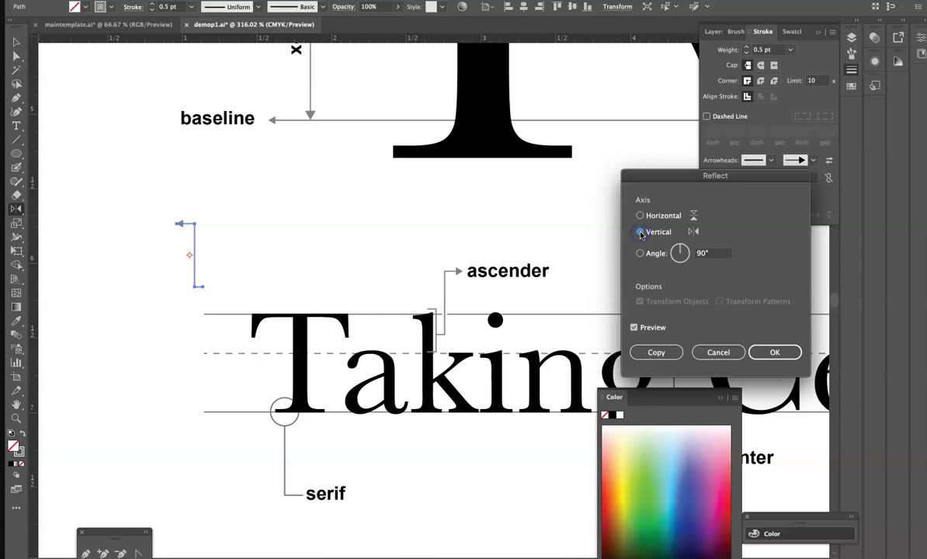
{"action": "left_click", "coordinate": [777, 353]}
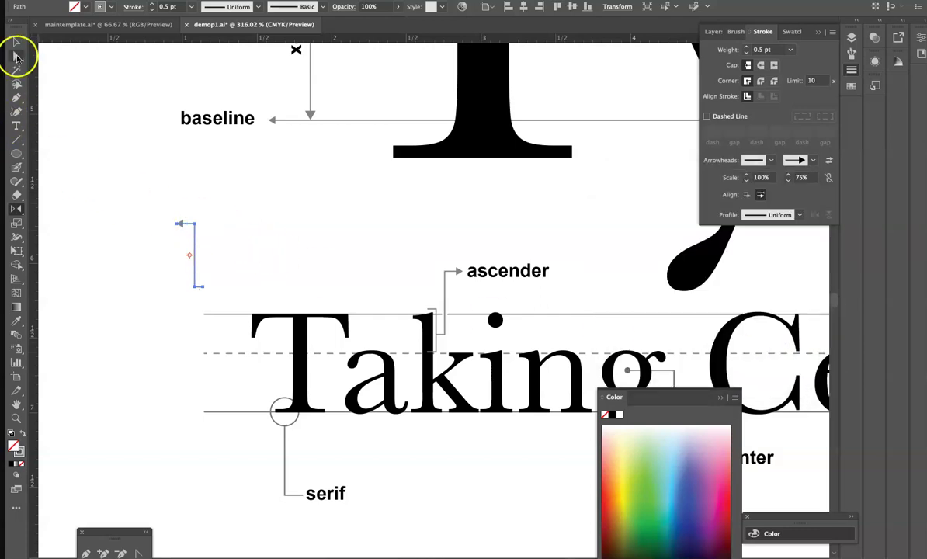
Move the flipped bracket down-right toward the T and extend its bottom with a short horizontal segment
{"action": "left_click", "coordinate": [16, 41]}
{"action": "left_click", "coordinate": [190, 268]}
{"action": "left_click_drag", "start_coordinate": [194, 268], "coordinate": [268, 287]}
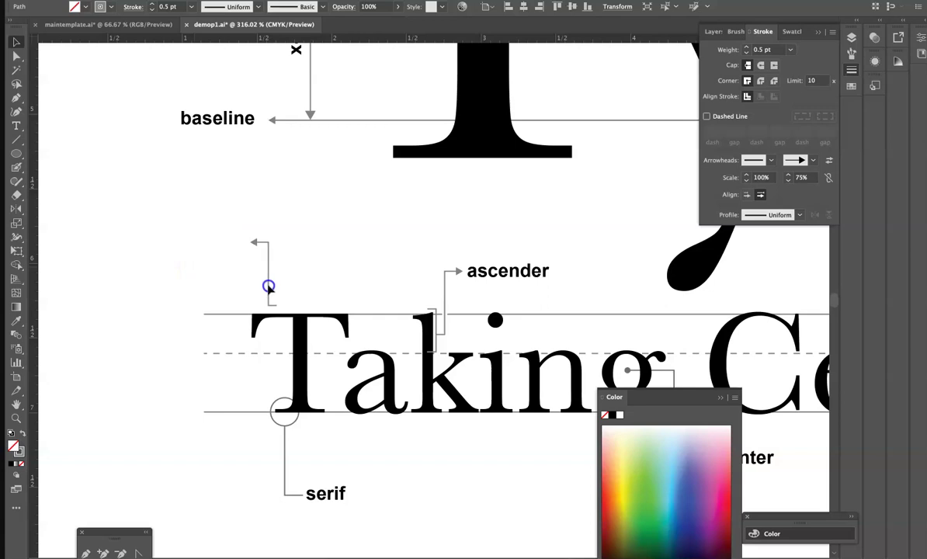
{"action": "left_click", "coordinate": [16, 98]}
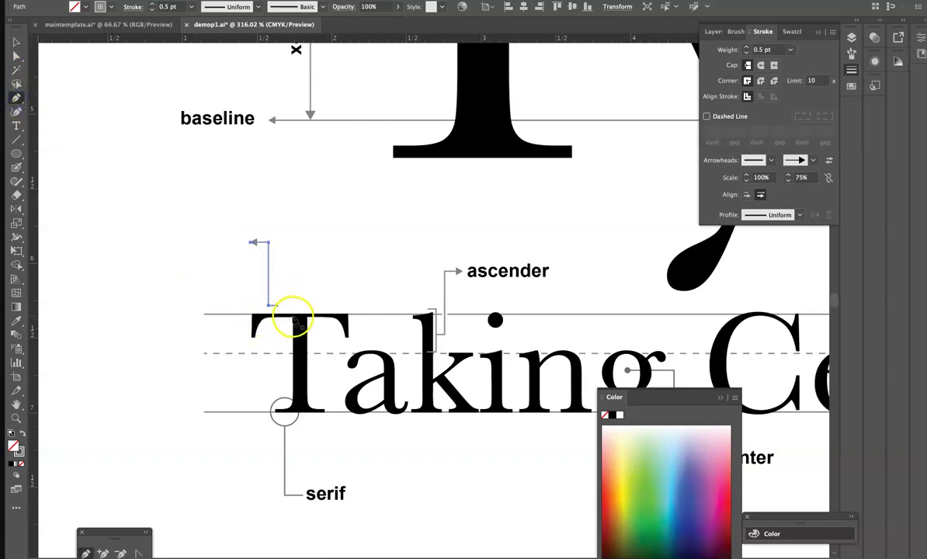
{"action": "left_click", "coordinate": [276, 306]}
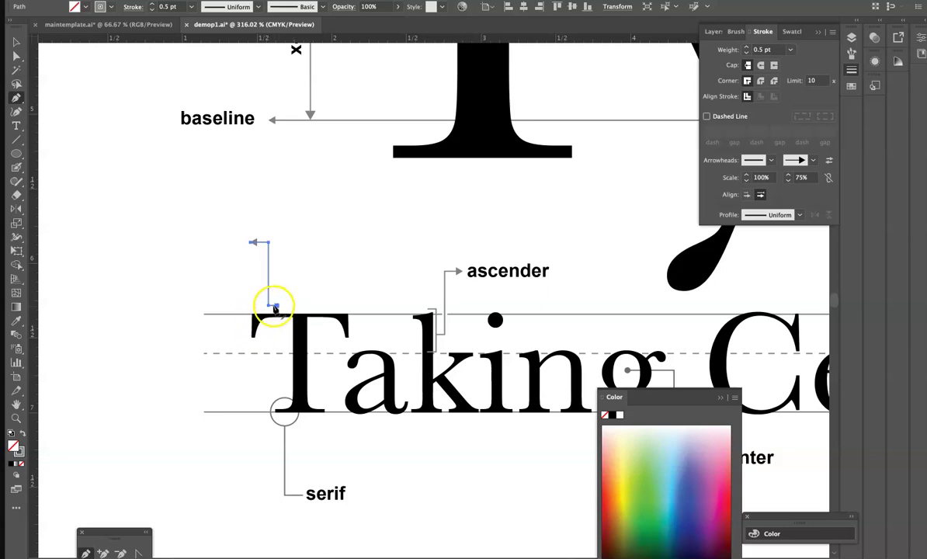
{"action": "left_click", "coordinate": [16, 98]}
Delete the bracket's bottom end anchor and nudge the arrow so it meets the top of the T
{"action": "left_click_drag", "start_coordinate": [15, 101], "coordinate": [156, 118]}
{"action": "left_click_drag", "start_coordinate": [59, 99], "coordinate": [89, 101]}
{"action": "left_click", "coordinate": [273, 305]}
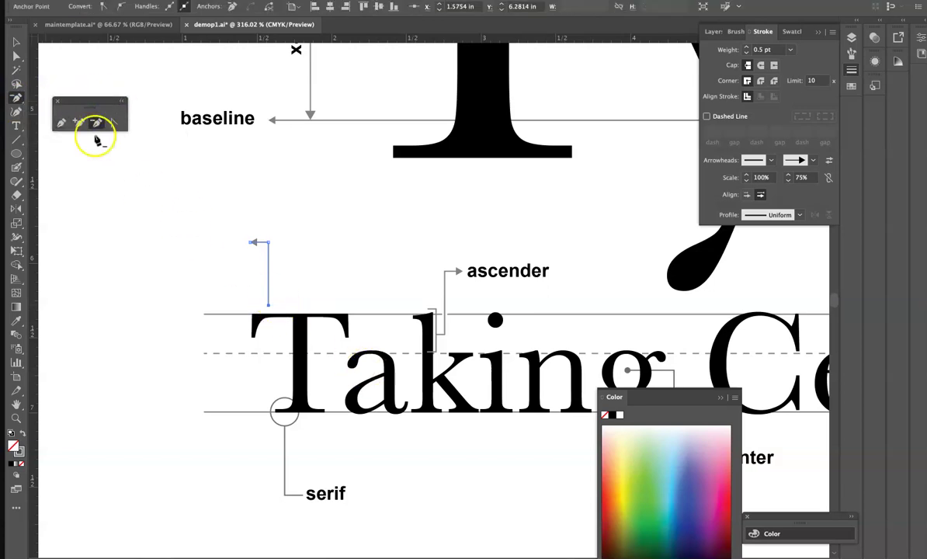
{"action": "left_click", "coordinate": [15, 41]}
{"action": "left_click", "coordinate": [91, 252]}
{"action": "left_click_drag", "start_coordinate": [268, 257], "coordinate": [271, 260]}
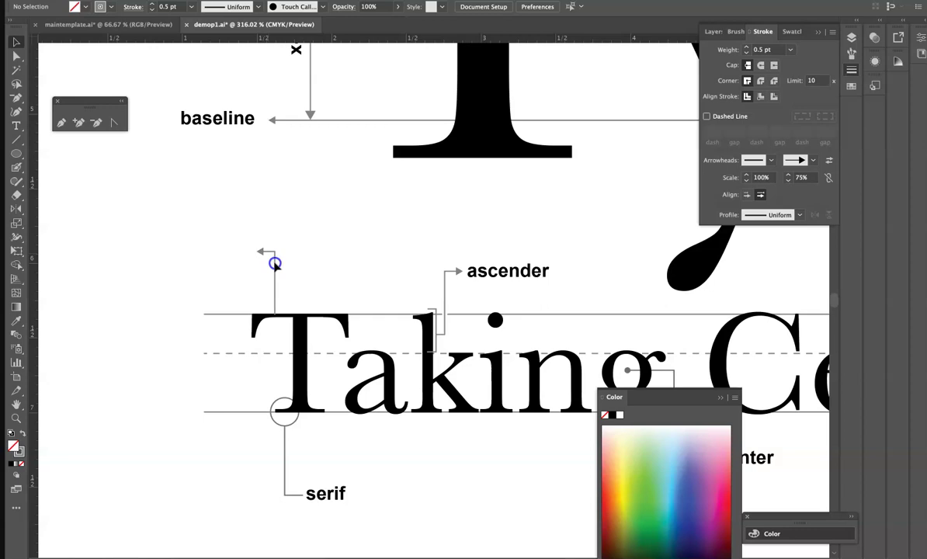
{"action": "left_click", "coordinate": [166, 352]}
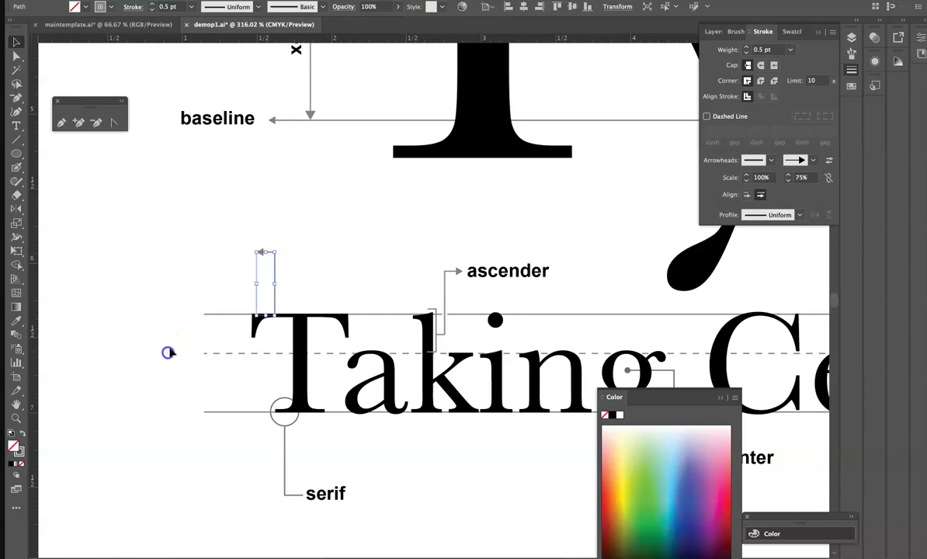
{"action": "left_click", "coordinate": [198, 124]}
Duplicate the baseline label, retype it as 'arm', and place it beside the arrowhead above the T
{"action": "left_click_drag", "start_coordinate": [201, 123], "coordinate": [248, 246]}
{"action": "left_click", "coordinate": [15, 125]}
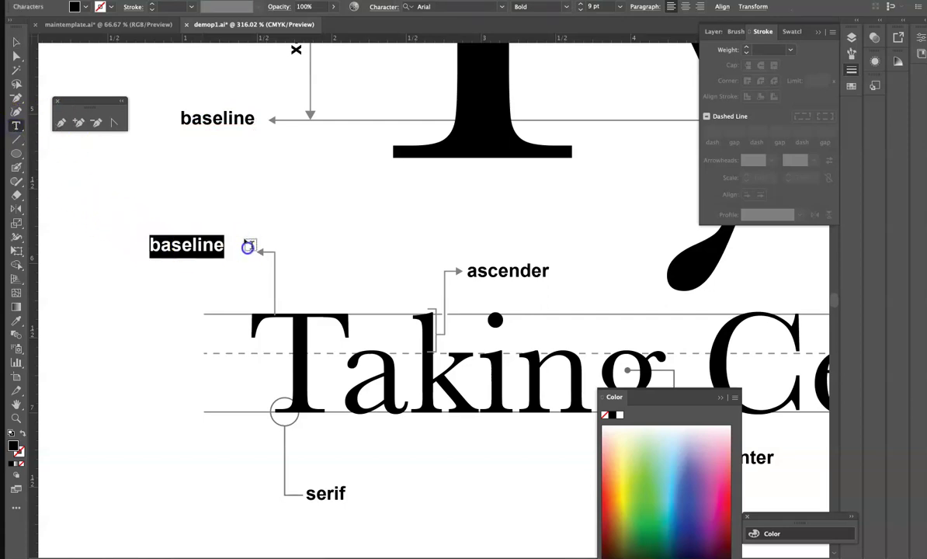
{"action": "type", "text": "arm"}
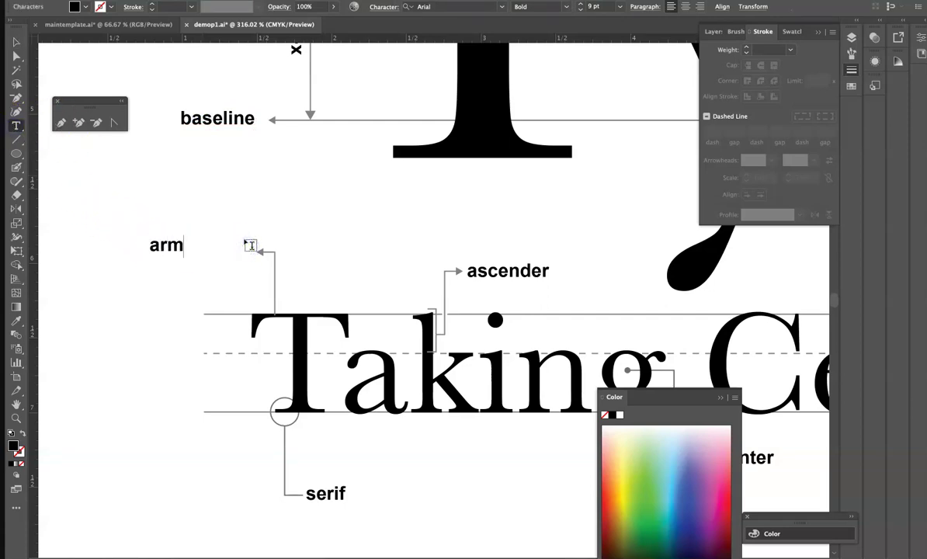
{"action": "left_click", "coordinate": [16, 42]}
{"action": "left_click", "coordinate": [63, 311]}
{"action": "left_click_drag", "start_coordinate": [149, 248], "coordinate": [221, 261]}
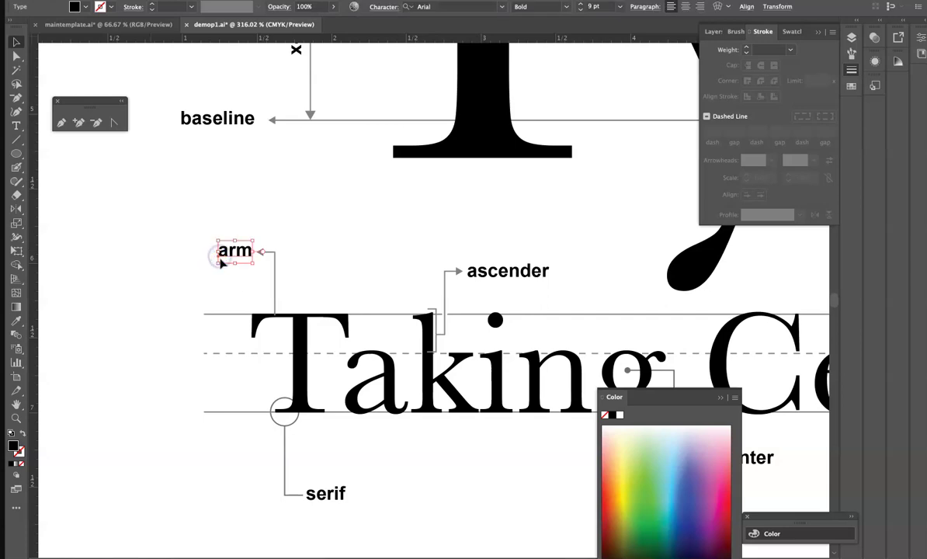
{"action": "key", "text": "ctrl+minus"}
{"action": "key", "text": "ctrl+minus"}
{"action": "key", "text": "ctrl+minus"}
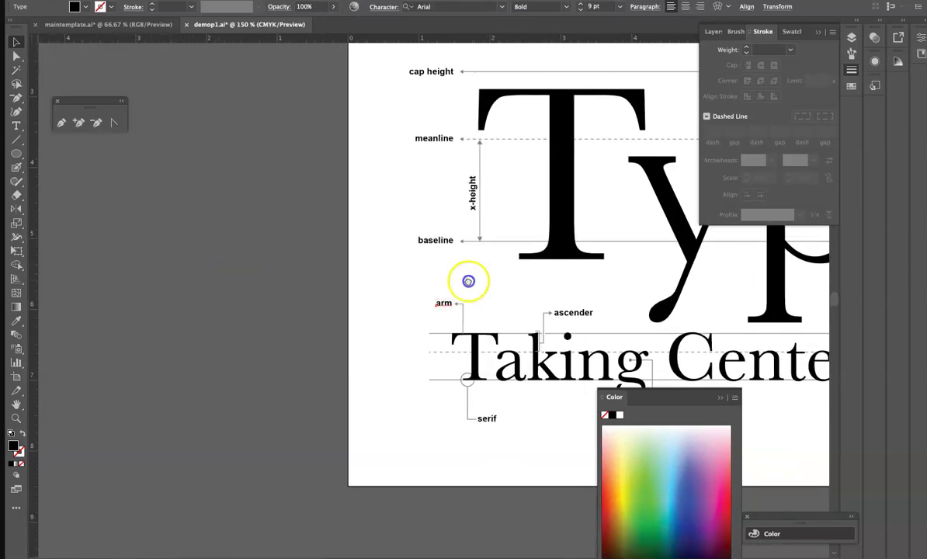
Zoom and pan to view 'Type' and 'Taking Center Stage!' with all six labelled callouts
{"action": "key", "text": "ctrl+minus"}
{"action": "key", "text": "ctrl+minus"}
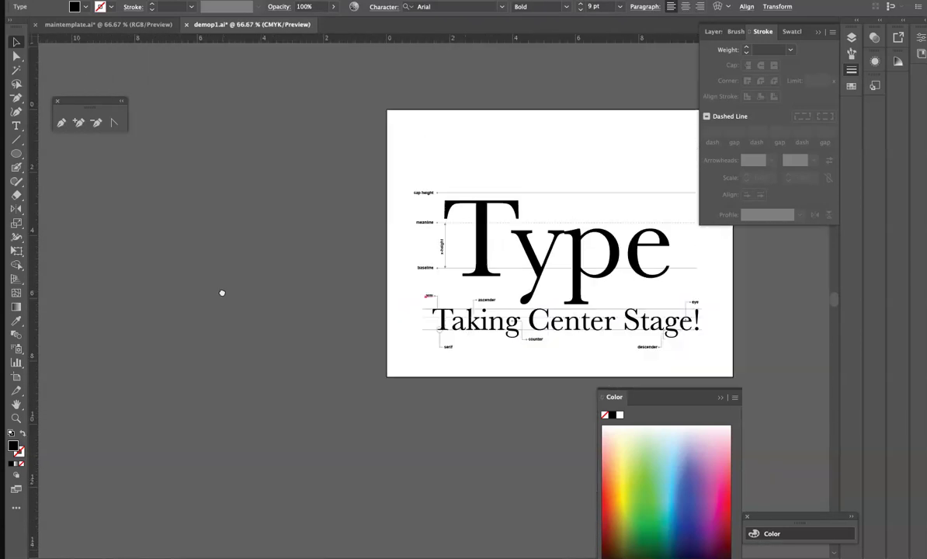
{"action": "left_click", "coordinate": [342, 406]}
{"action": "key", "text": "ctrl+plus"}
{"action": "key", "text": "ctrl+plus"}
{"action": "left_click_drag", "start_coordinate": [462, 356], "coordinate": [136, 384]}
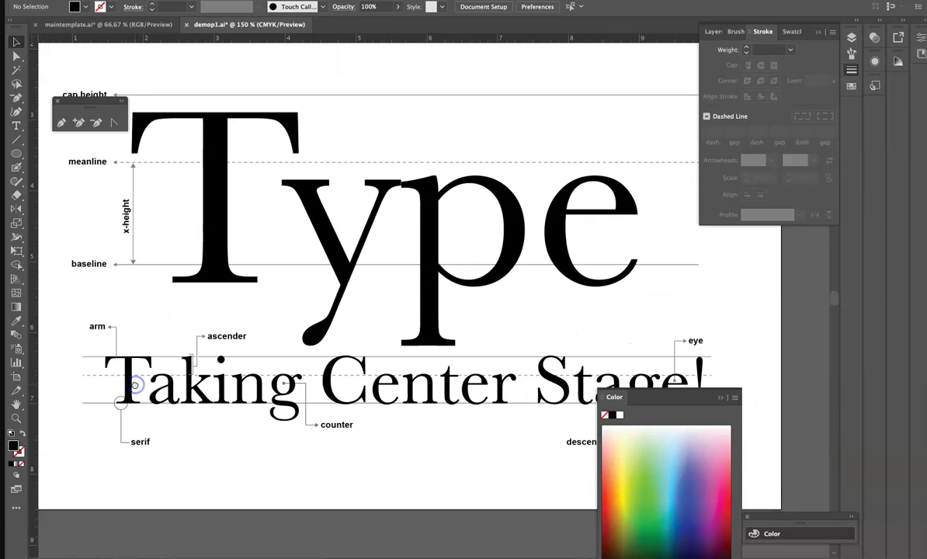
{"action": "key", "text": "ctrl+minus"}
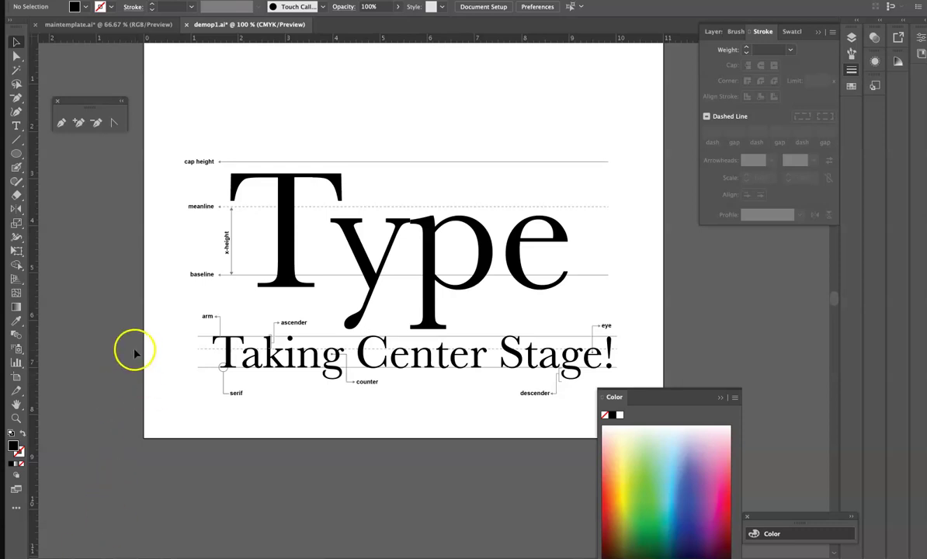
Save the typography diagram as demop1.ai with File > Save, abandoning Save As
{"action": "left_click", "coordinate": [89, 0]}
{"action": "left_click", "coordinate": [106, 79]}
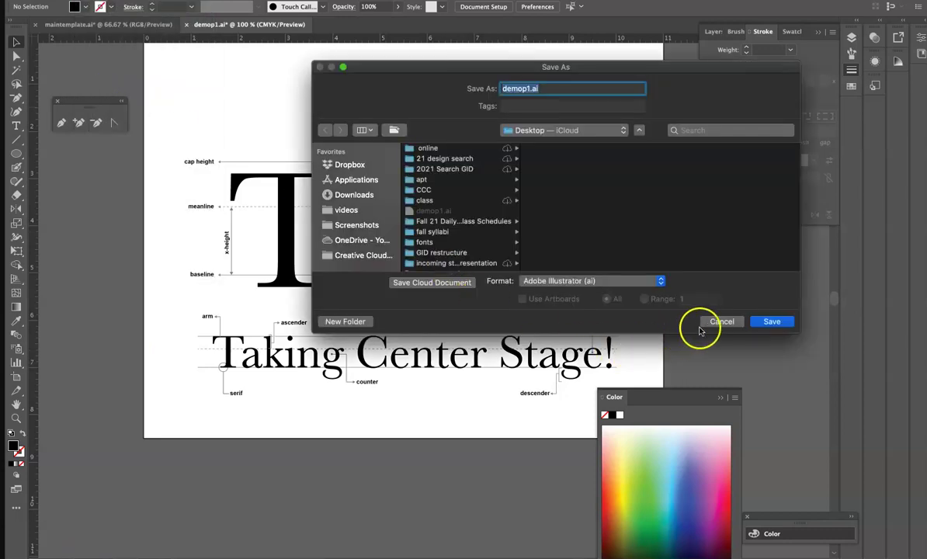
{"action": "left_click", "coordinate": [722, 322]}
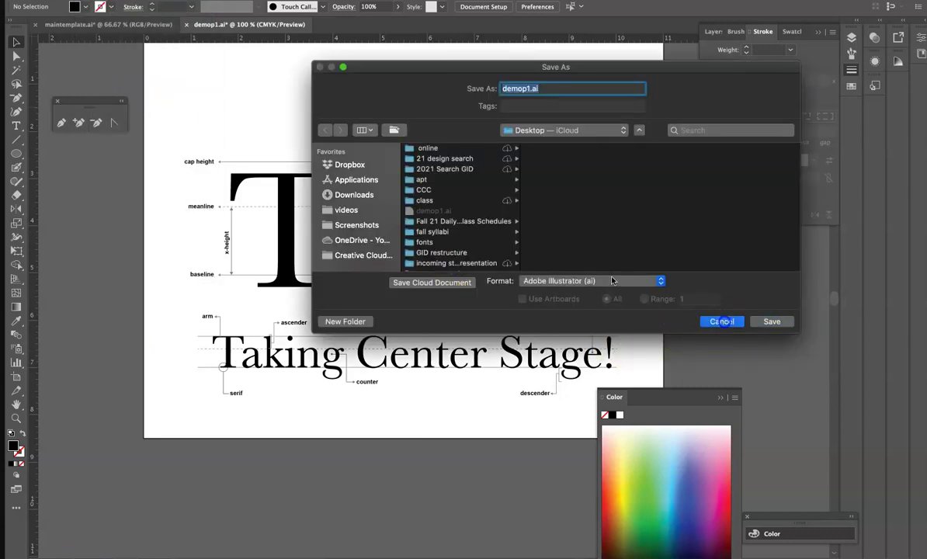
{"action": "left_click", "coordinate": [89, 0]}
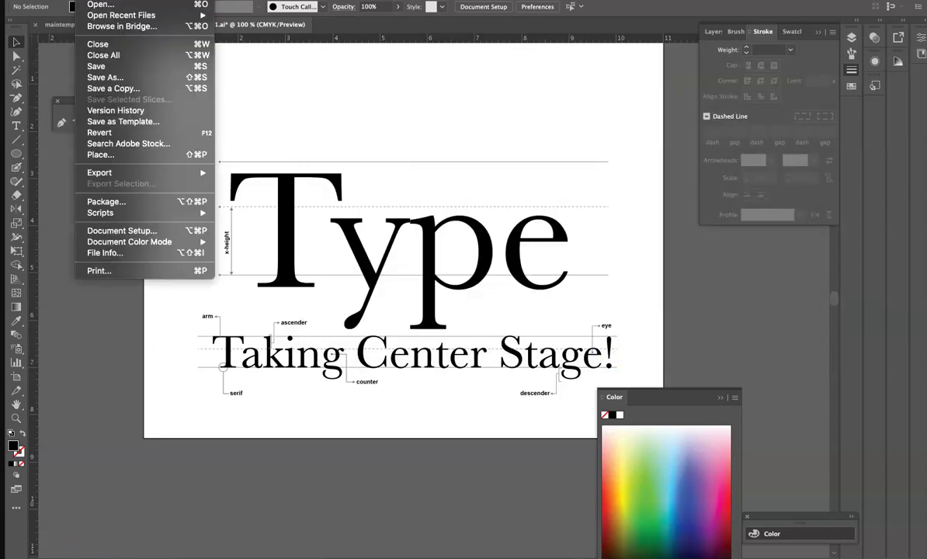
{"action": "left_click", "coordinate": [96, 66]}
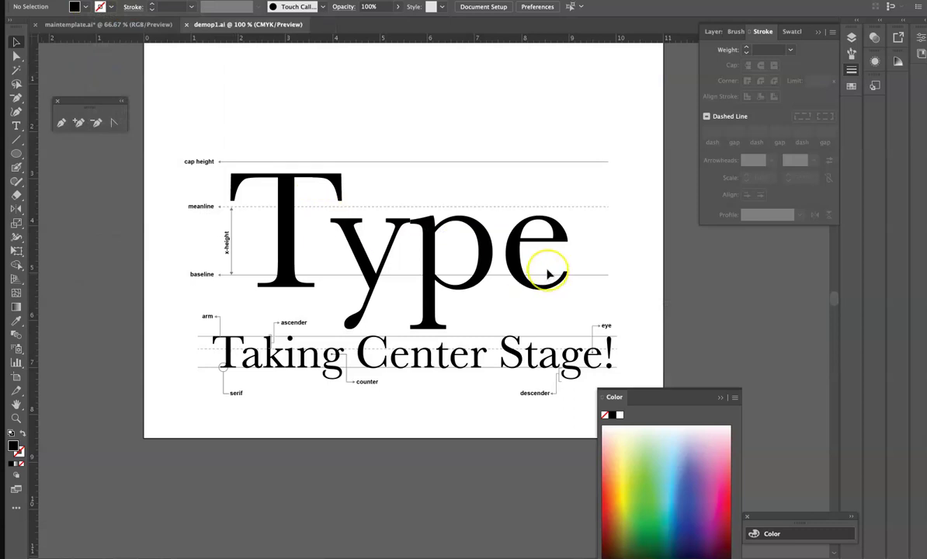